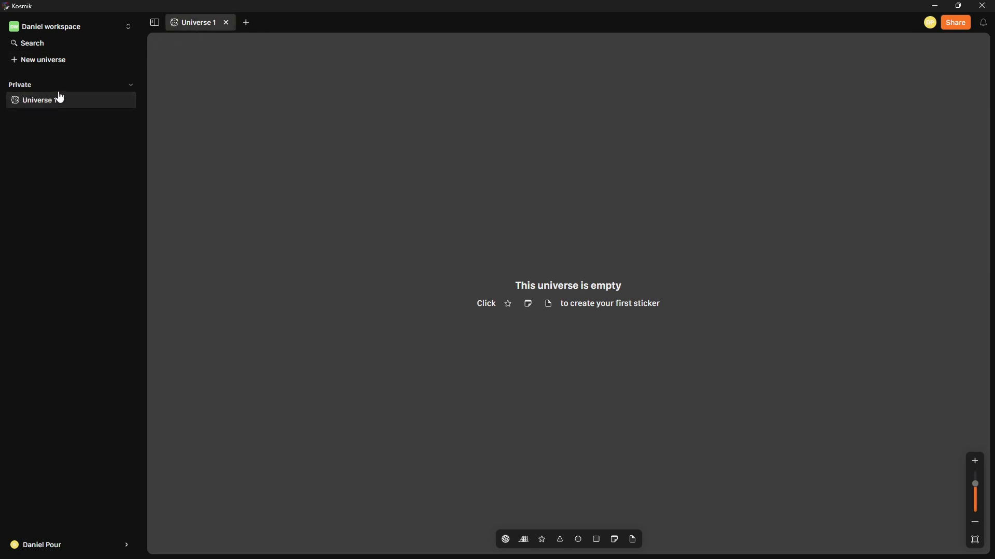
Step: Create a second universe and switch back to Universe 1
left_click(62, 66)
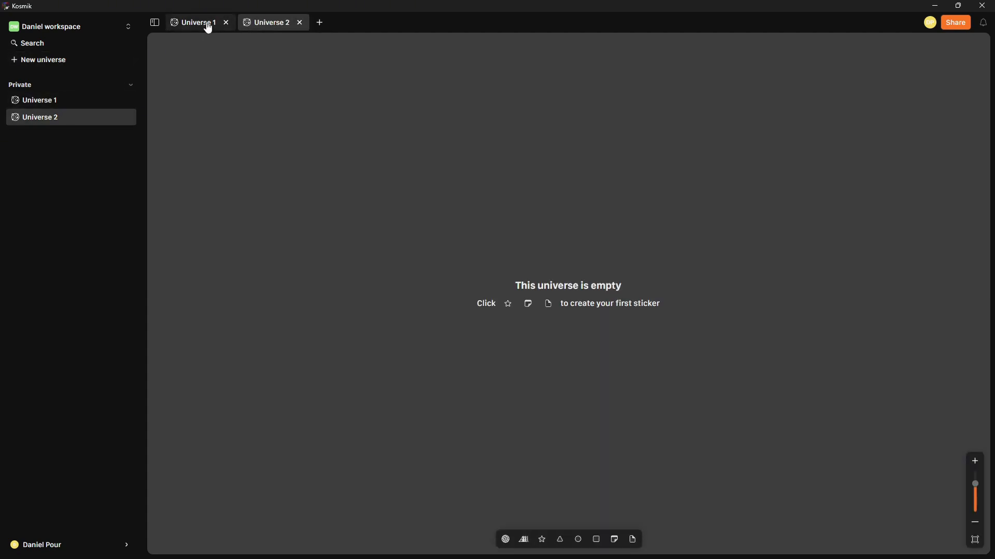
left_click(181, 23)
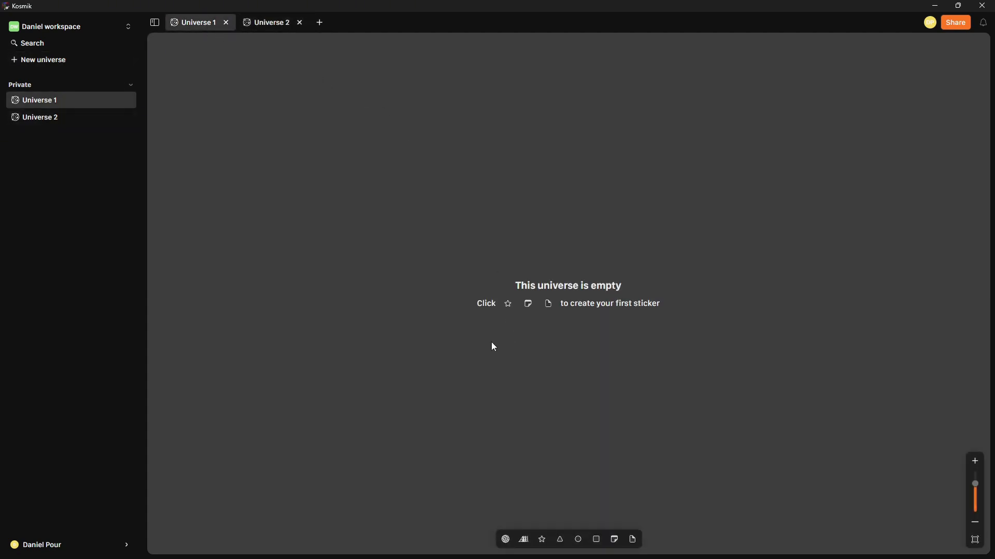
Step: Import web-coding-book.pdf into Universe 1 and move it to the upper-left area of the canvas
left_click(634, 541)
double_click(170, 100)
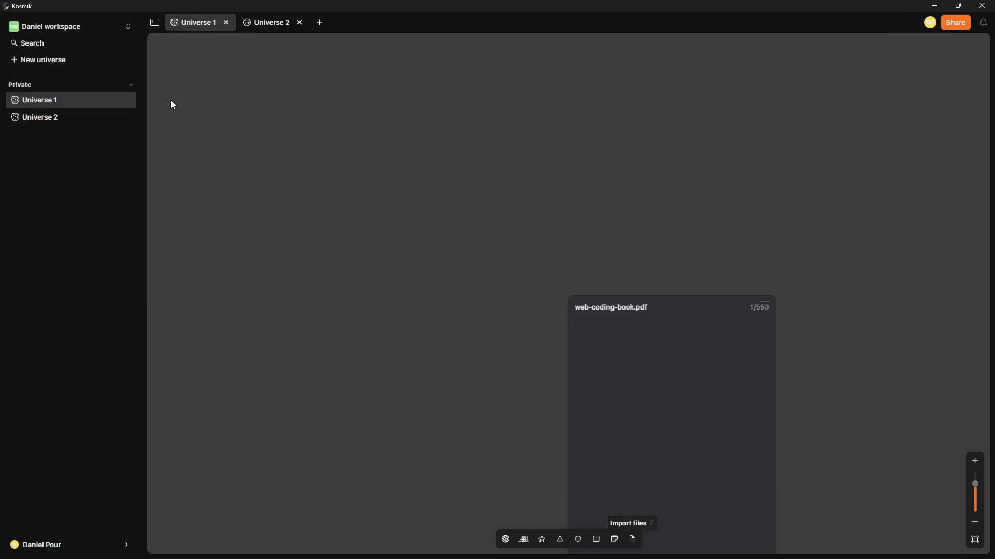
left_click_drag(678, 303, 304, 104)
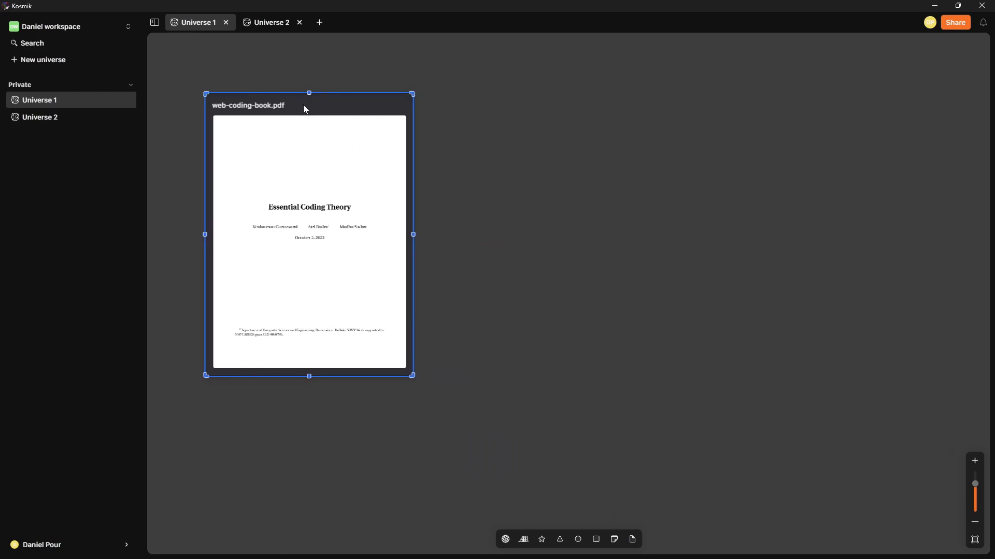
Step: Add a text block above the PDF reading "Test pdf"
left_click(524, 540)
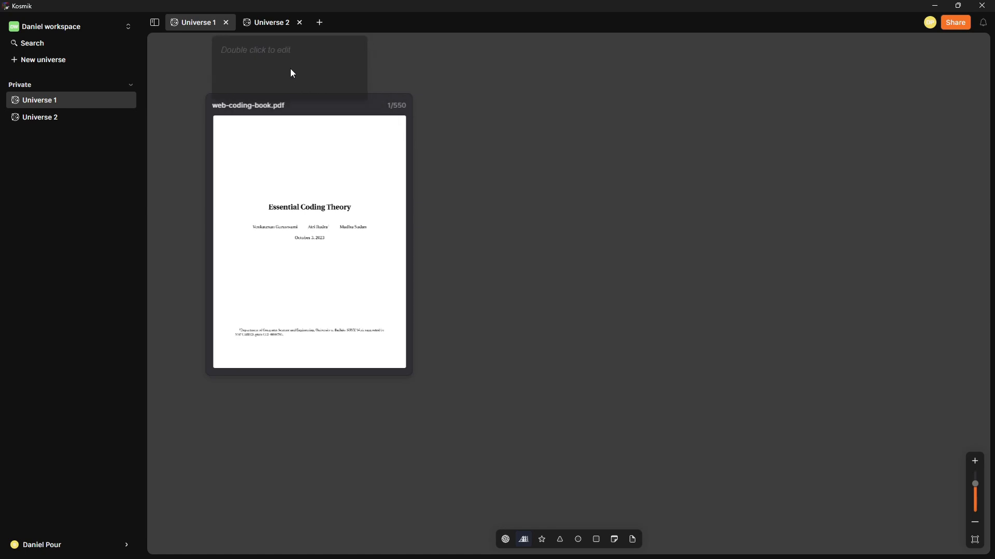
left_click(298, 77)
left_click(291, 273)
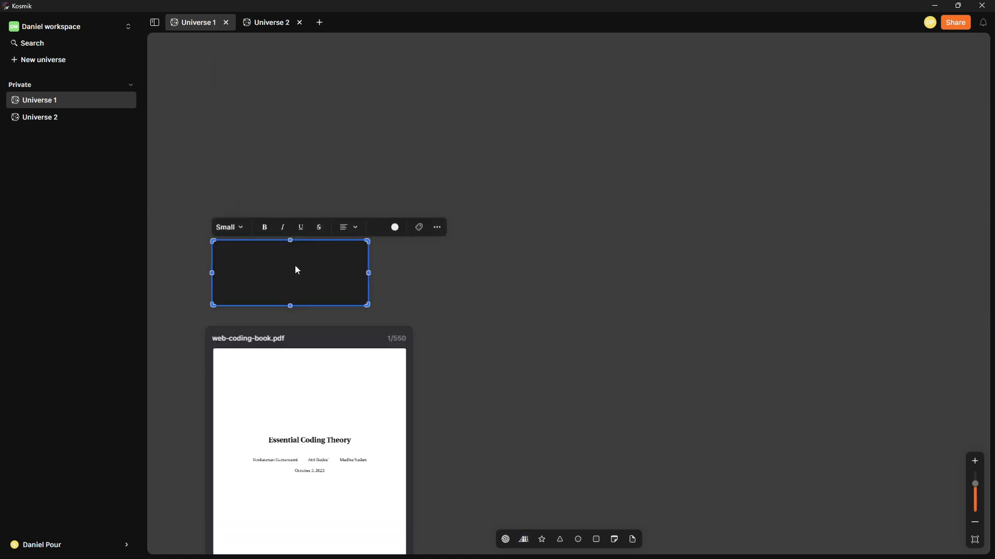
type("Test pdf")
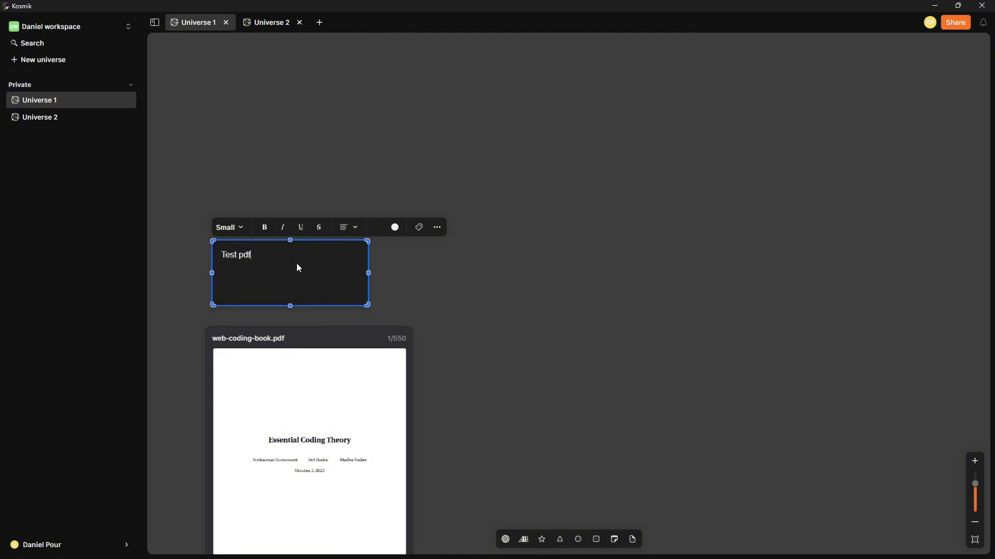
Step: Center-align the "Test pdf" text within its block
left_click(347, 227)
left_click(342, 196)
triple_click(272, 253)
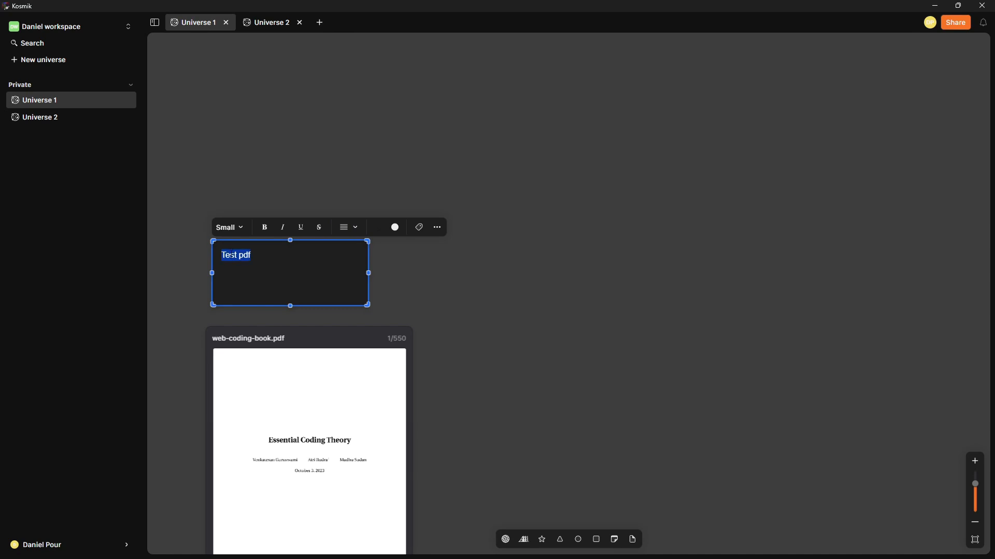
left_click(347, 227)
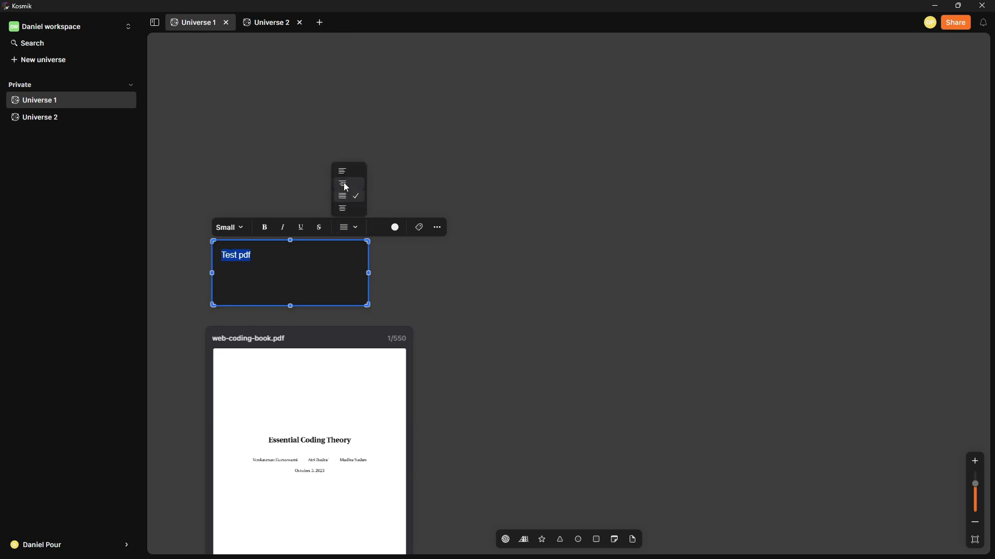
left_click(345, 185)
left_click(347, 227)
left_click(346, 197)
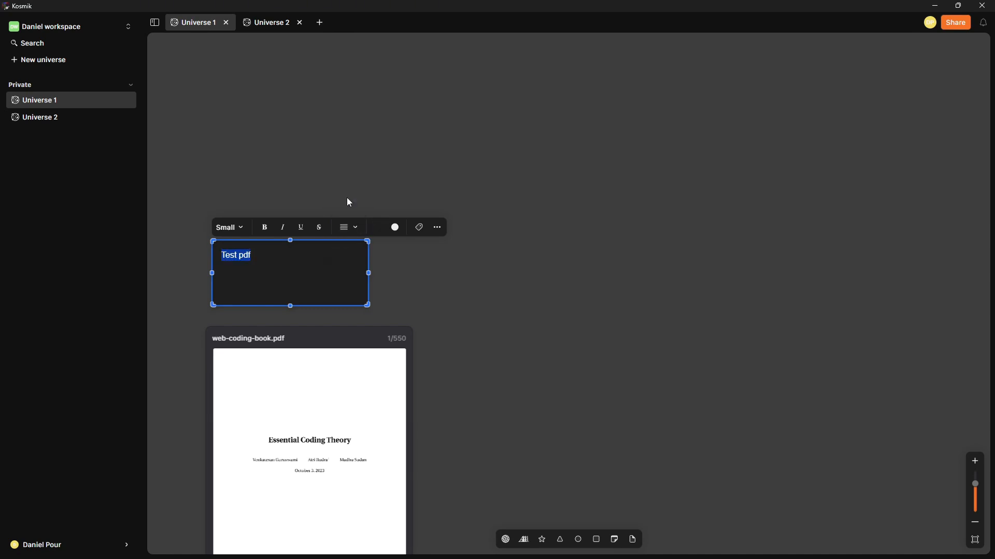
left_click(347, 227)
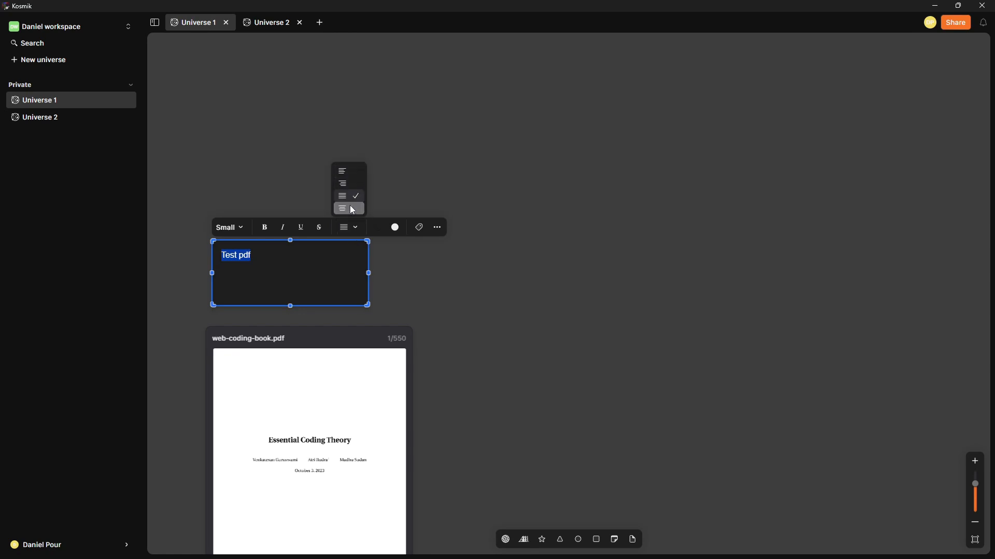
left_click(349, 206)
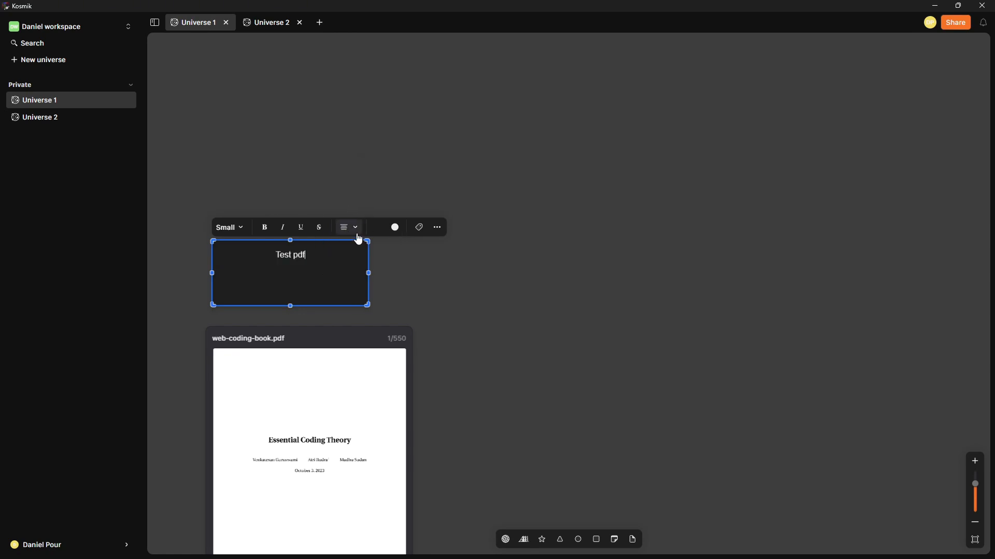
left_click(348, 227)
left_click(345, 198)
left_click(350, 228)
left_click(350, 211)
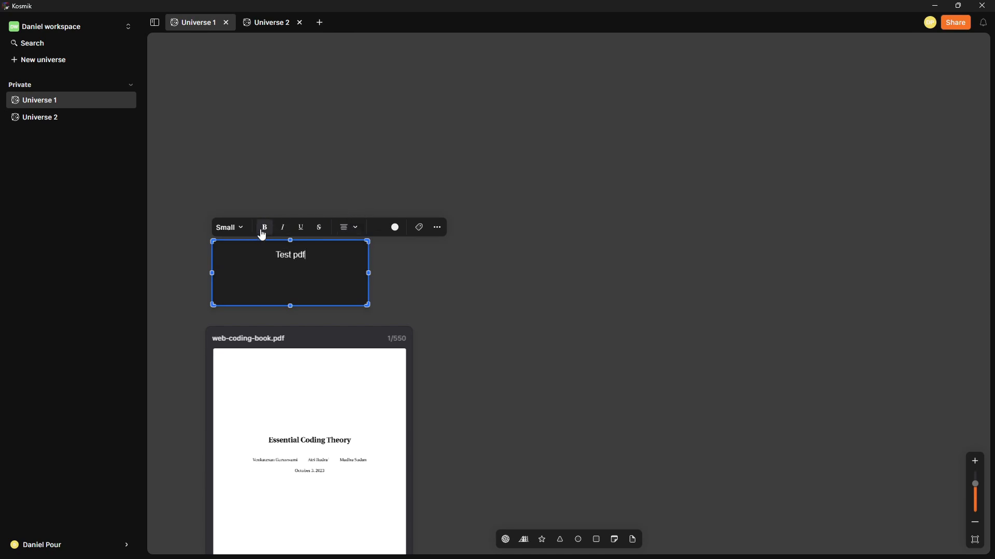
Step: Set the size of the "Test pdf" text to ExtraLarge
triple_click(291, 254)
left_click(265, 227)
left_click(265, 228)
left_click(229, 227)
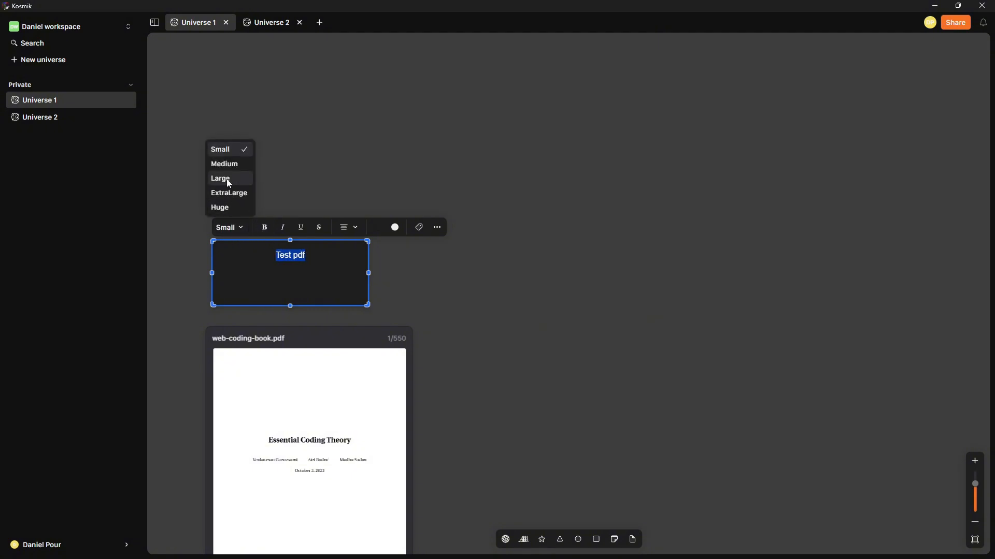
left_click(232, 210)
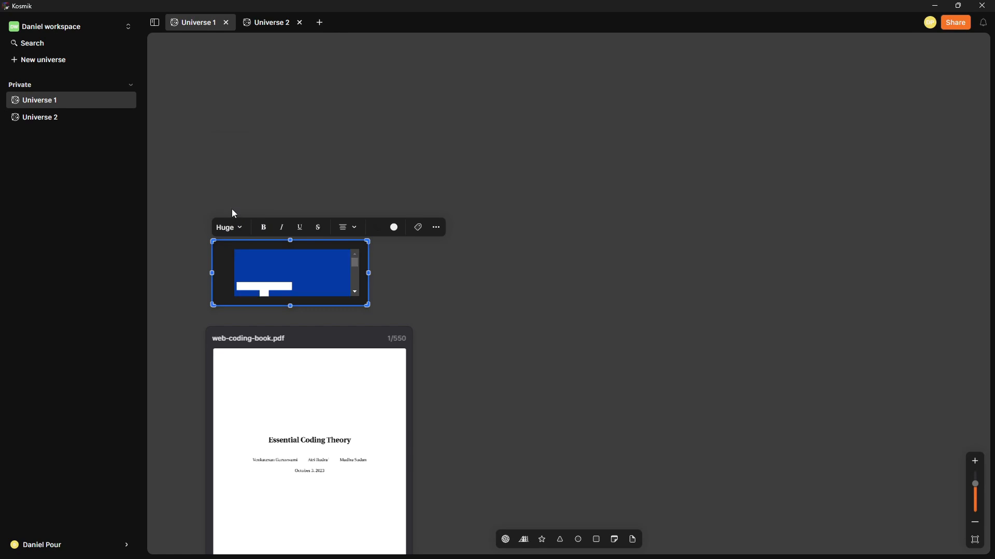
left_click(247, 230)
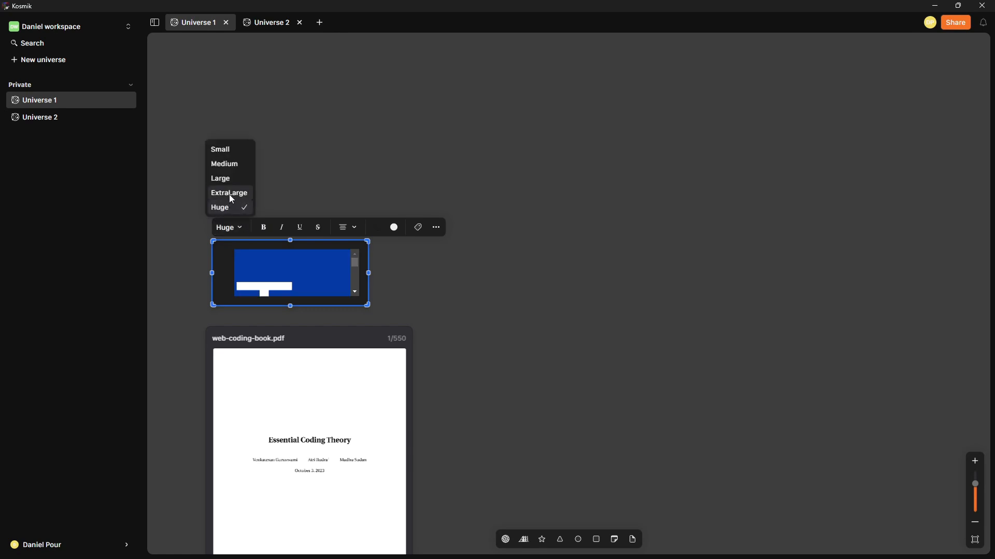
left_click(232, 199)
left_click(443, 313)
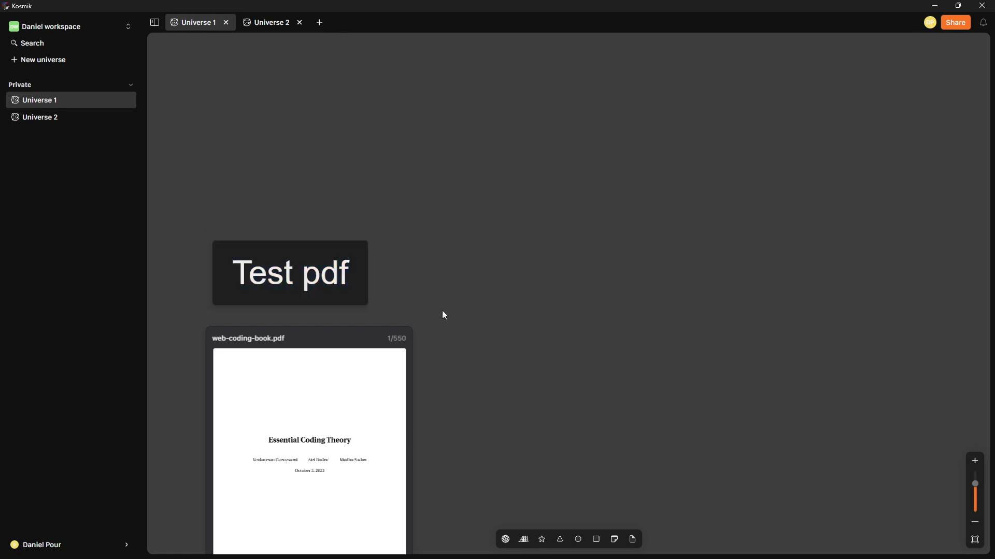
Step: Remove the background color of the "Test pdf" text block and center the block above the PDF
left_click(312, 268)
left_click(326, 267)
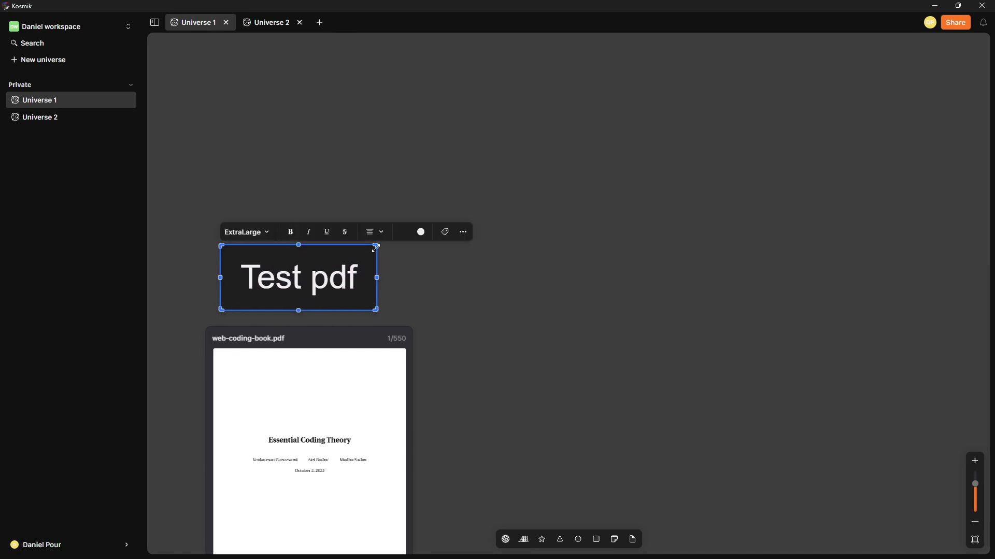
left_click(404, 232)
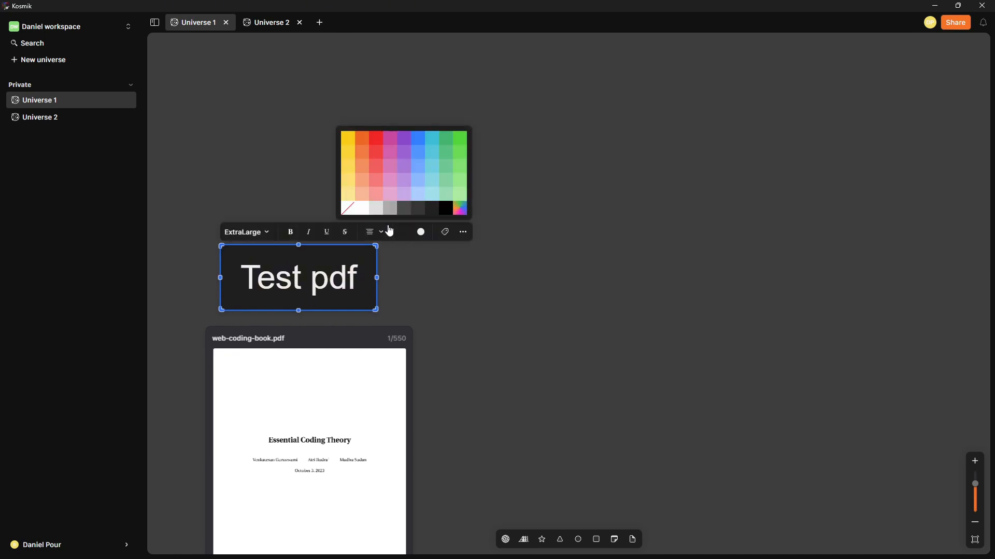
left_click(349, 213)
left_click(434, 291)
left_click_drag(330, 274, 343, 278)
Step: Examine the layout of the PDF and its text heading from different canvas positions and zoom levels
scroll(342, 274, "down", 1)
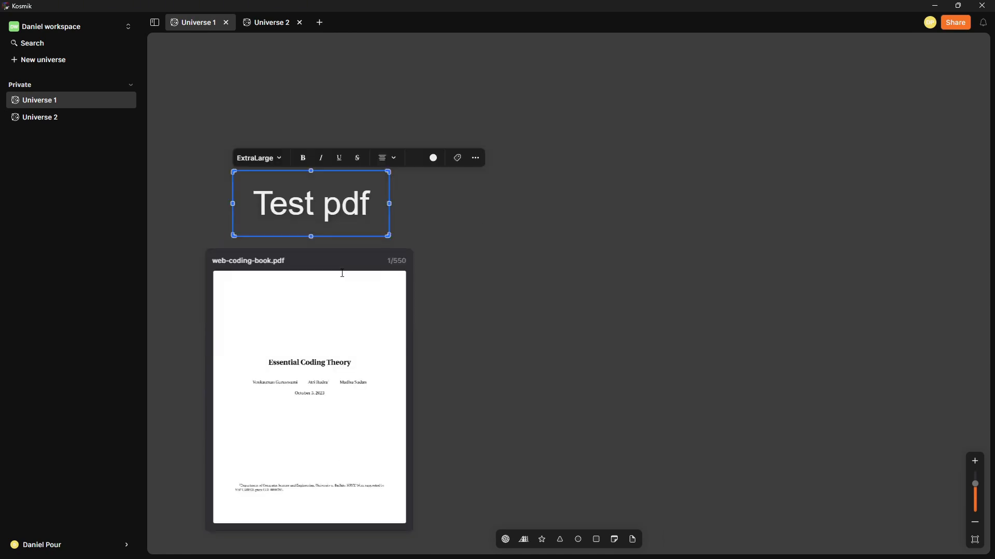
scroll(342, 273, "right", 1)
scroll(343, 272, "up", 1)
scroll(343, 271, "down", 1)
scroll(348, 318, "up", 1)
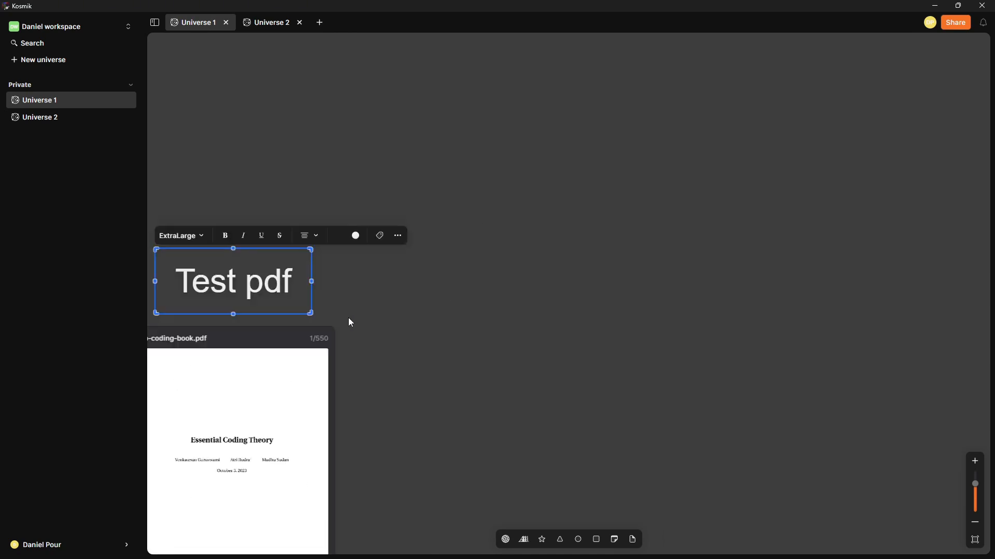
scroll(344, 317, "left", 1)
left_click_drag(974, 495, 974, 495)
scroll(657, 382, "up", 3)
scroll(657, 382, "down", 4)
scroll(657, 383, "up", 2)
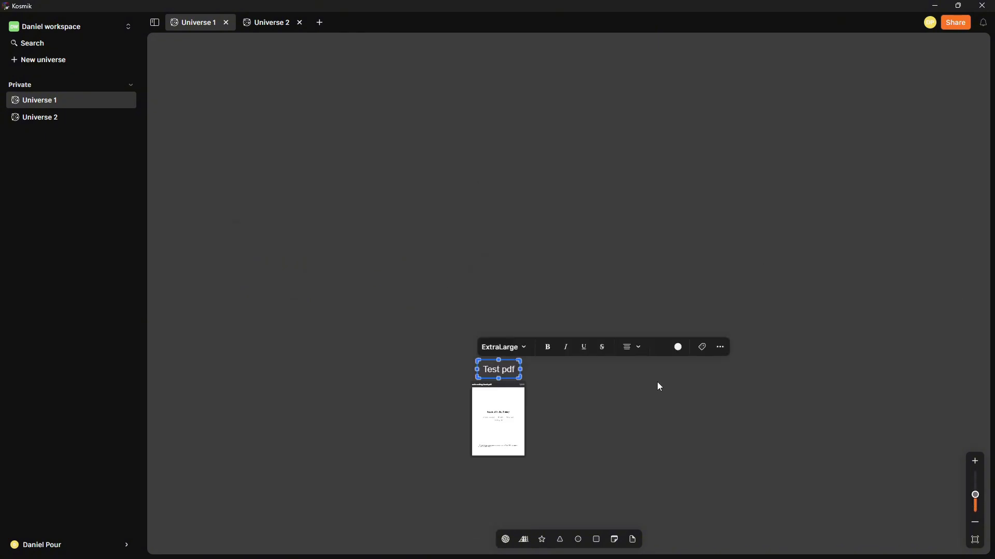
scroll(657, 383, "down", 1)
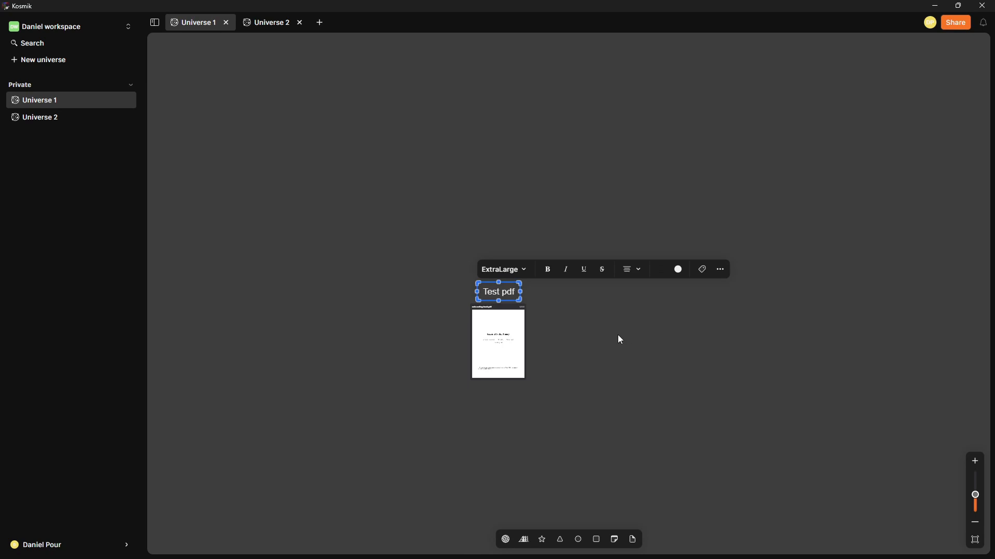
scroll(515, 358, "up", 3)
scroll(515, 348, "down", 3)
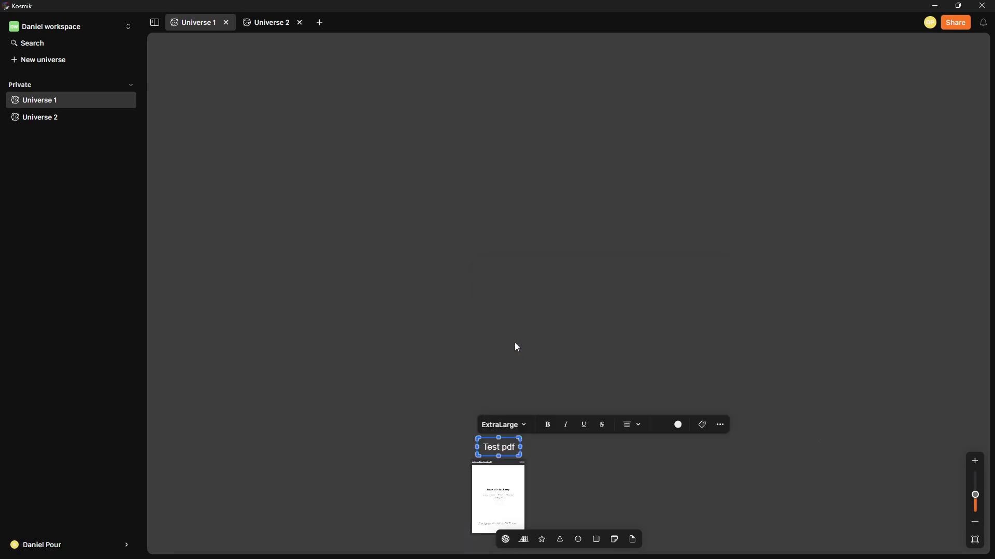
scroll(515, 346, "right", 2)
scroll(515, 346, "left", 3)
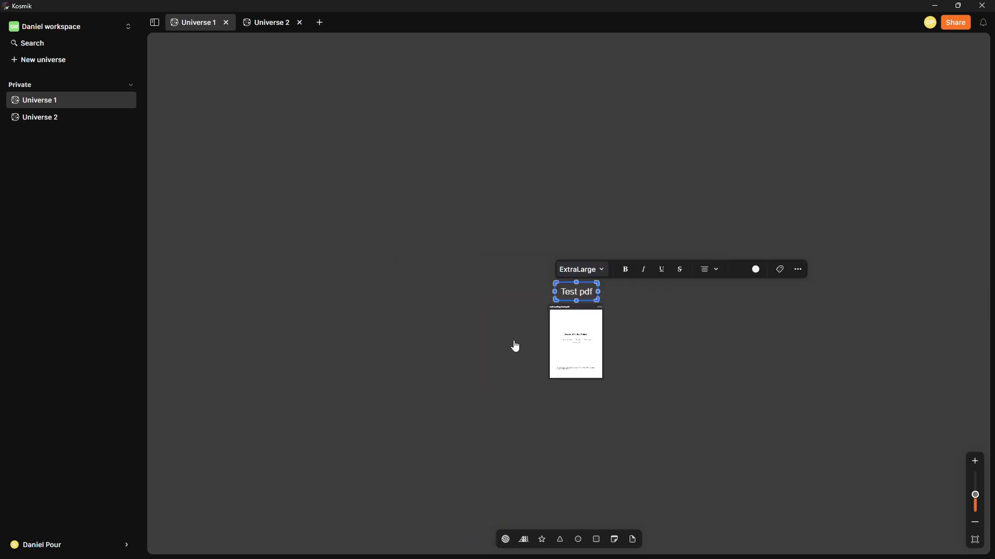
scroll(514, 346, "right", 1)
scroll(518, 347, "left", 1)
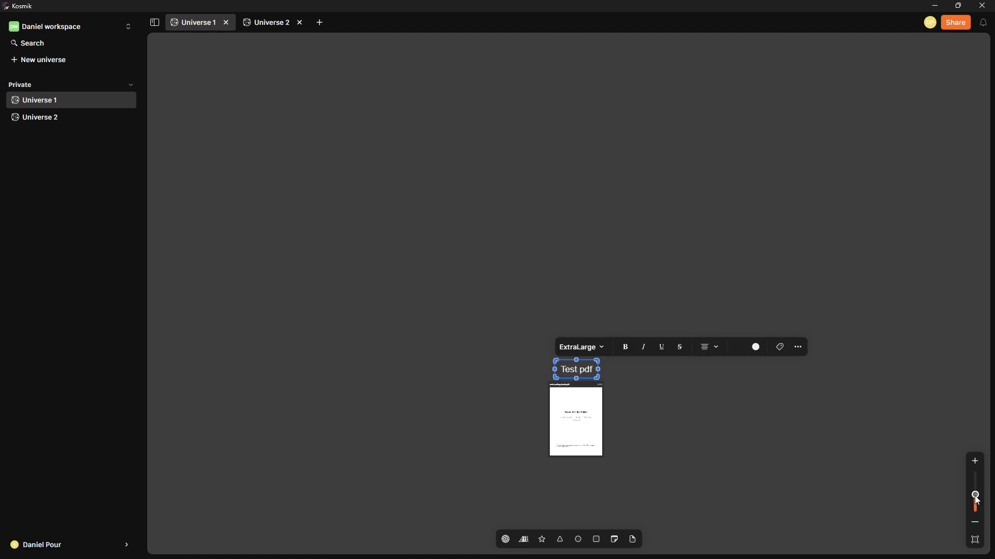
left_click(598, 418)
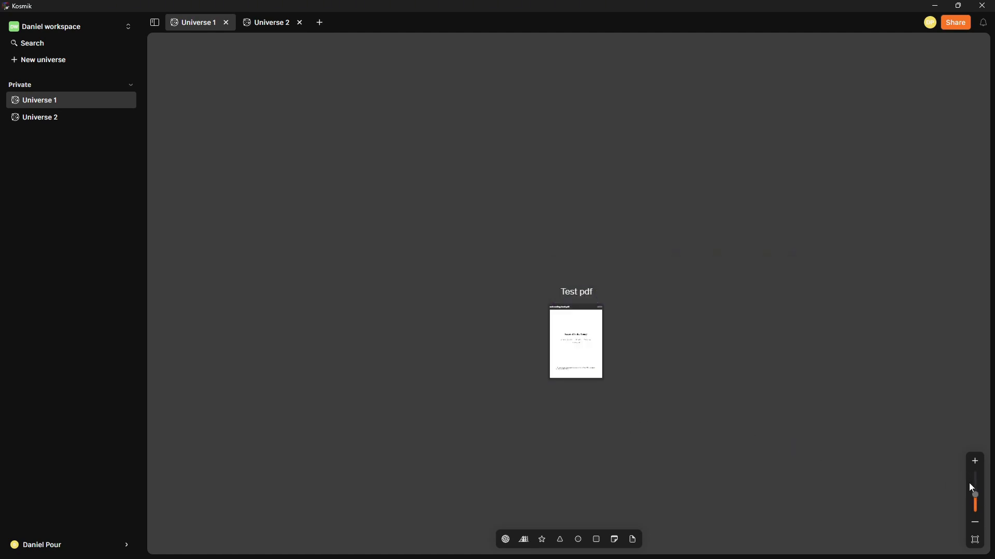
mouse_move(977, 498)
left_mouse_down()
mouse_move(974, 466)
mouse_move(979, 495)
mouse_move(978, 483)
left_mouse_up()
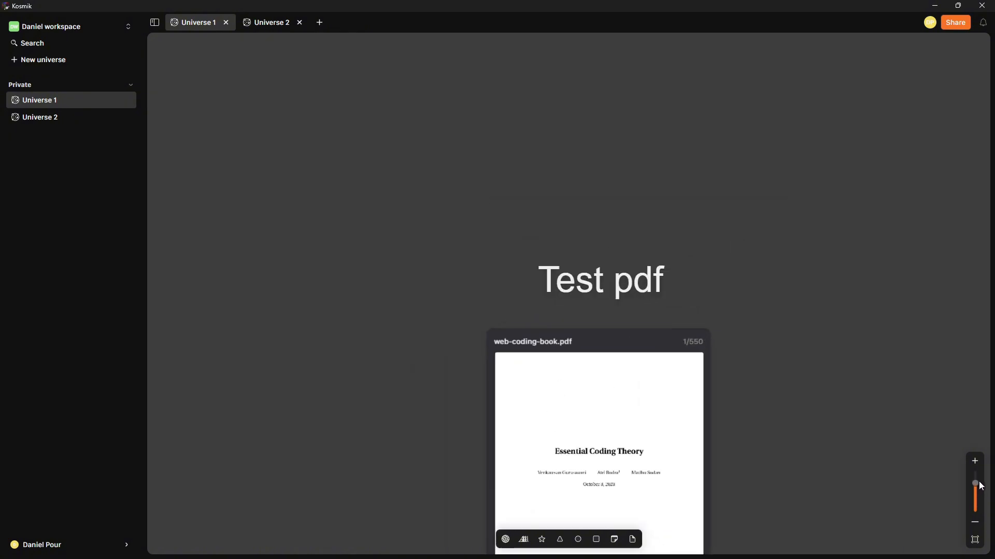
scroll(767, 418, "down", 3)
scroll(693, 526, "up", 3)
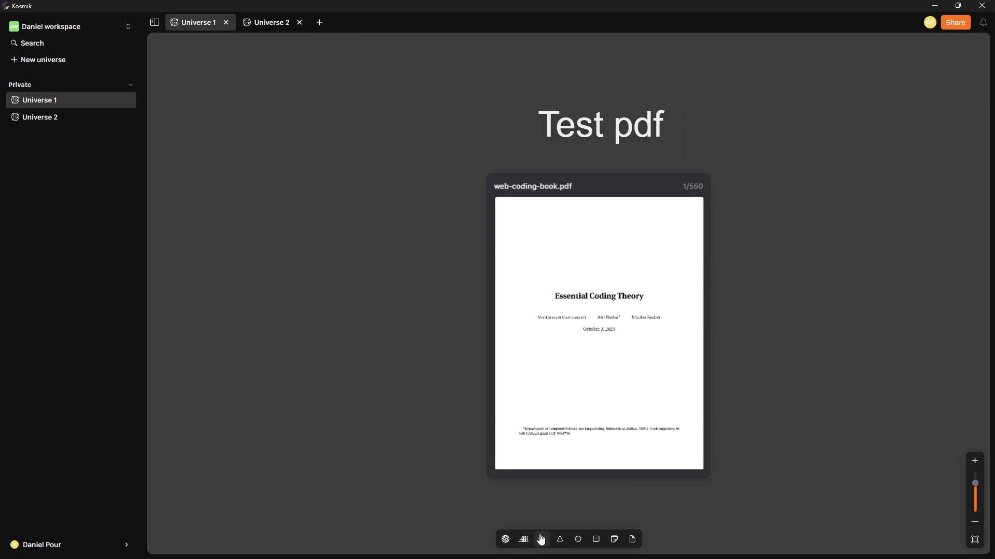
Step: Add a square shape to the right of the PDF and slightly increase its corner rounding
left_click(596, 539)
left_click(851, 235)
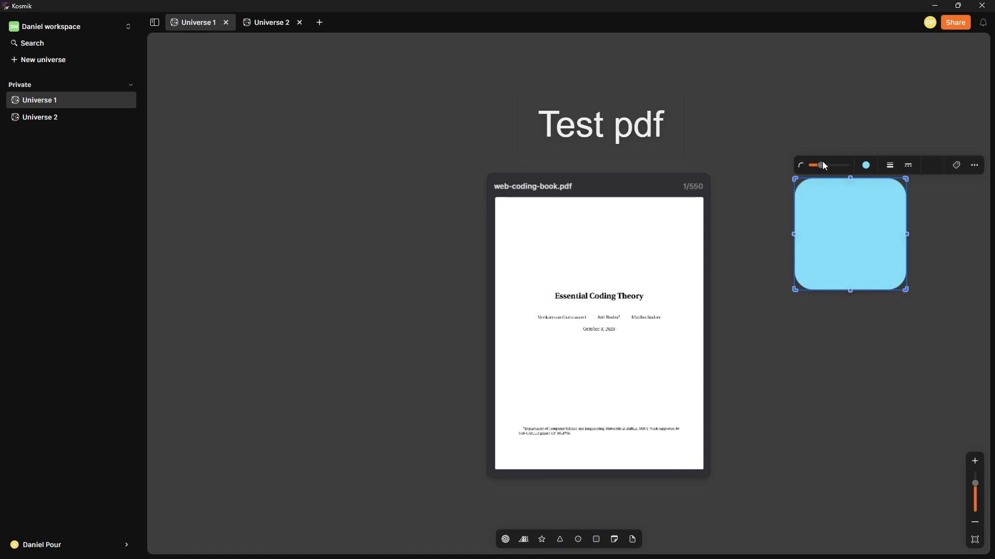
left_click(931, 165)
mouse_move(820, 166)
left_mouse_down()
mouse_move(852, 165)
mouse_move(808, 170)
mouse_move(824, 165)
left_mouse_up()
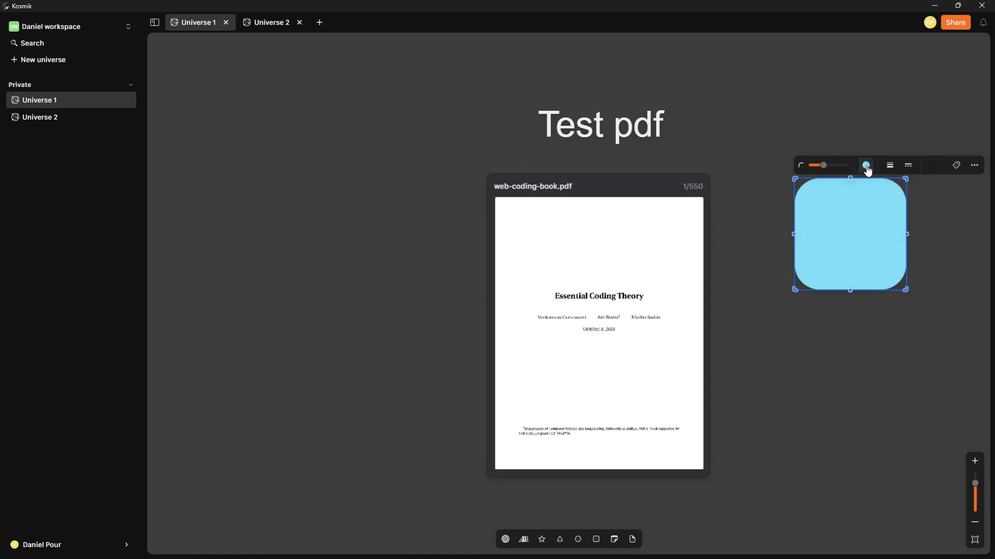
Step: Set the blue square's border to the thinnest width
left_click(890, 167)
left_click(891, 145)
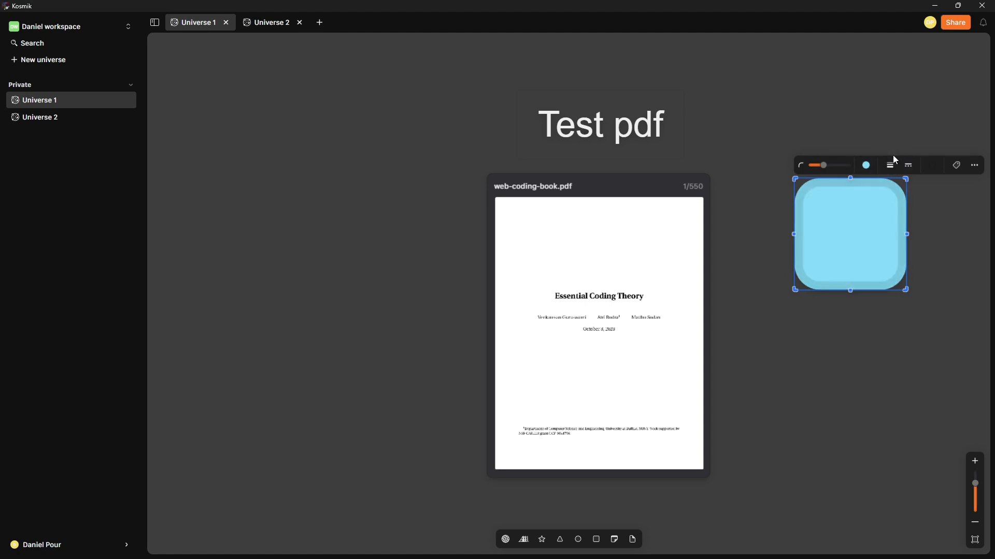
left_click(897, 170)
left_click(886, 121)
Step: Try the dashed border style on the blue square
left_click(910, 168)
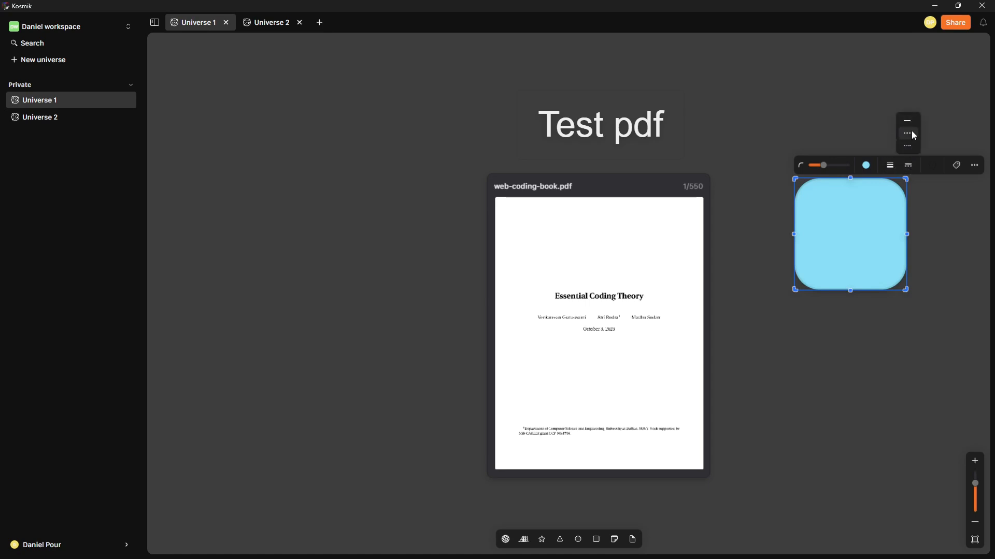
left_click(912, 134)
left_click(909, 166)
Step: Color the blue square's border light pink and deselect the shape
left_click(932, 165)
left_click(907, 132)
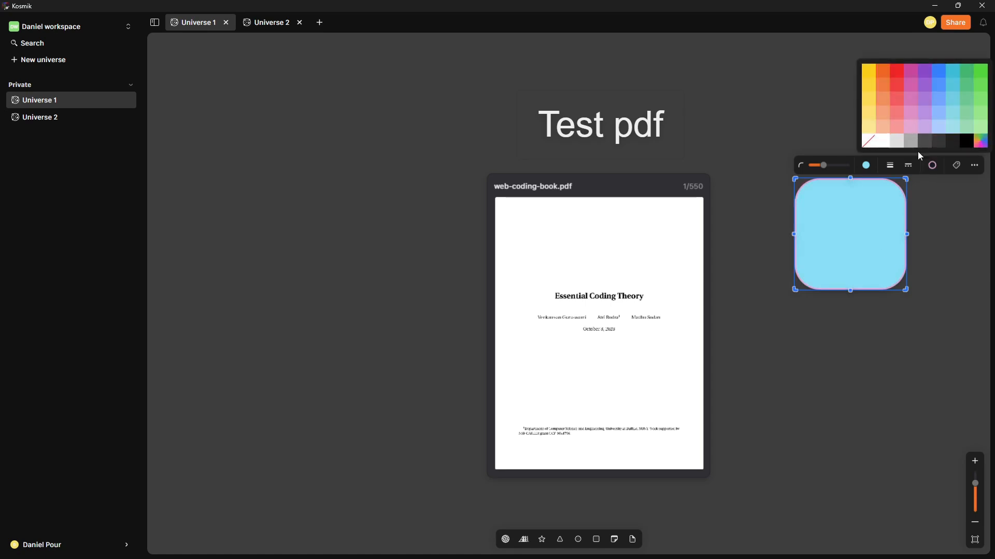
left_click(939, 273)
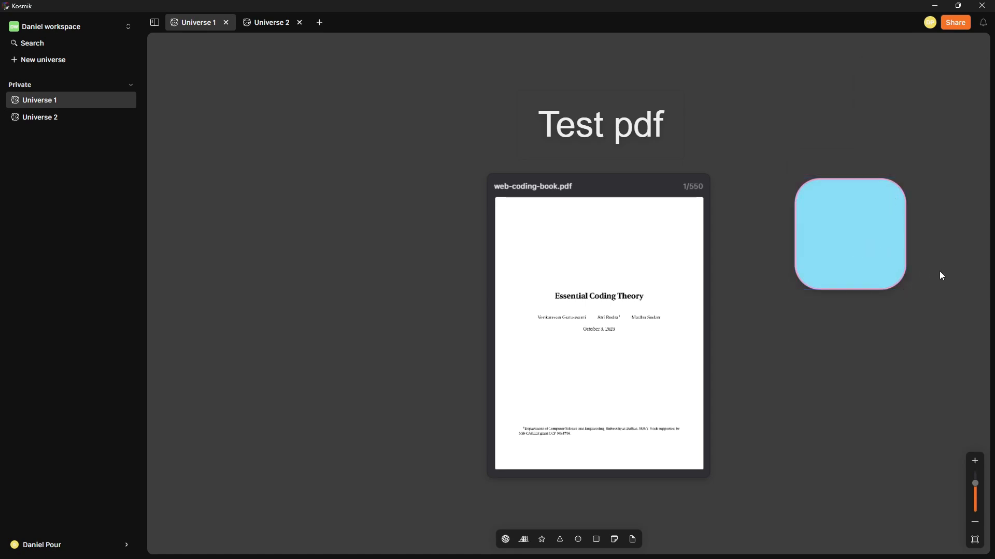
Step: Examine the blue square's tagging panel and its additional object options
left_click(888, 237)
left_click(959, 166)
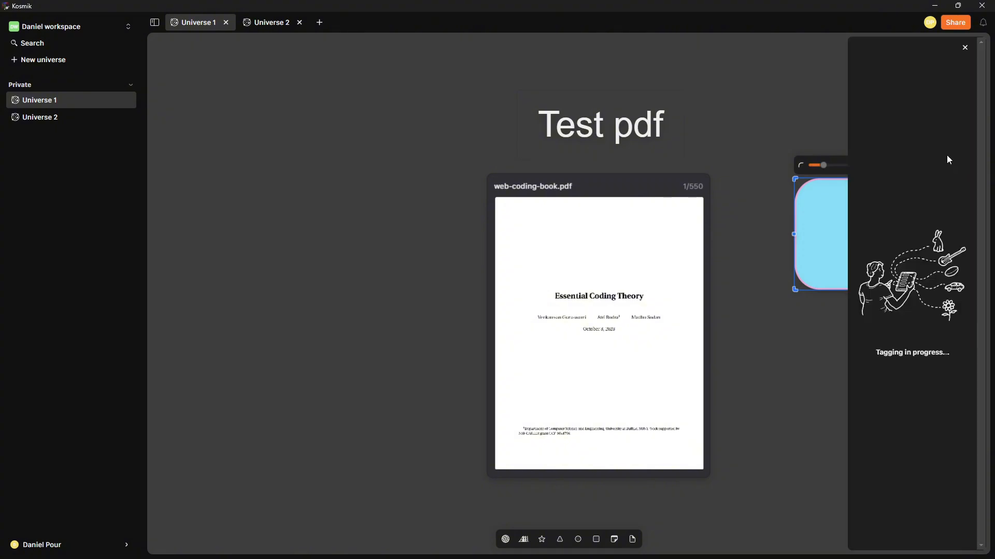
left_click(966, 48)
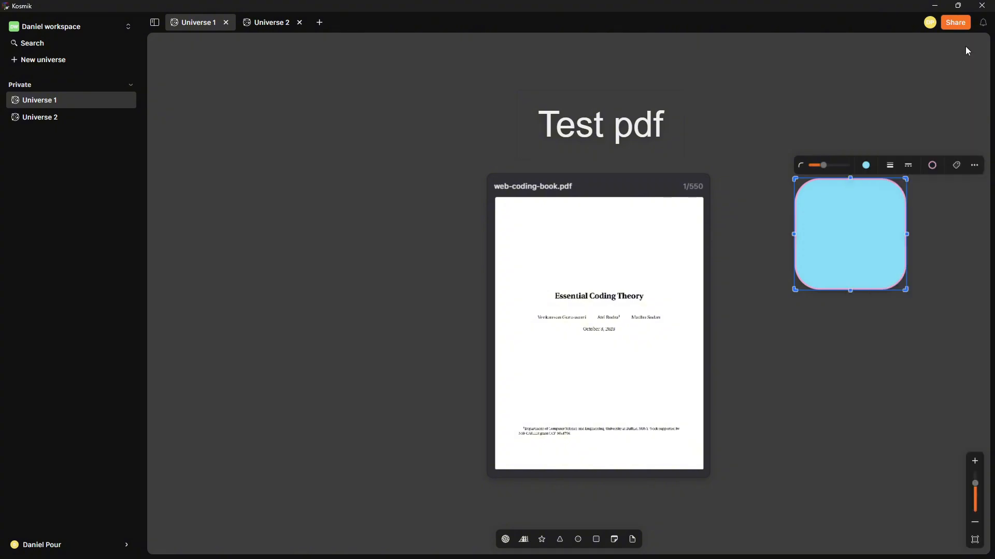
left_click(975, 166)
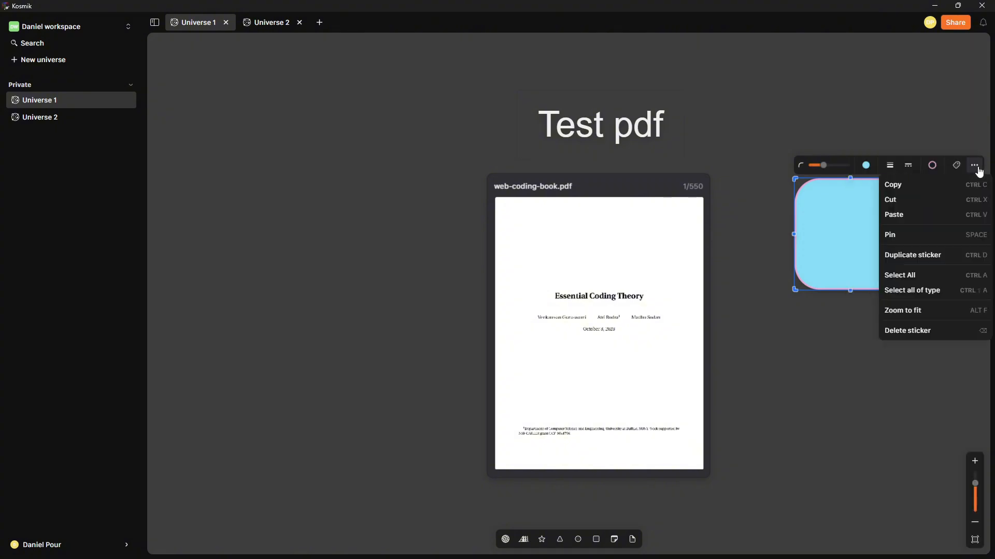
left_click(839, 251)
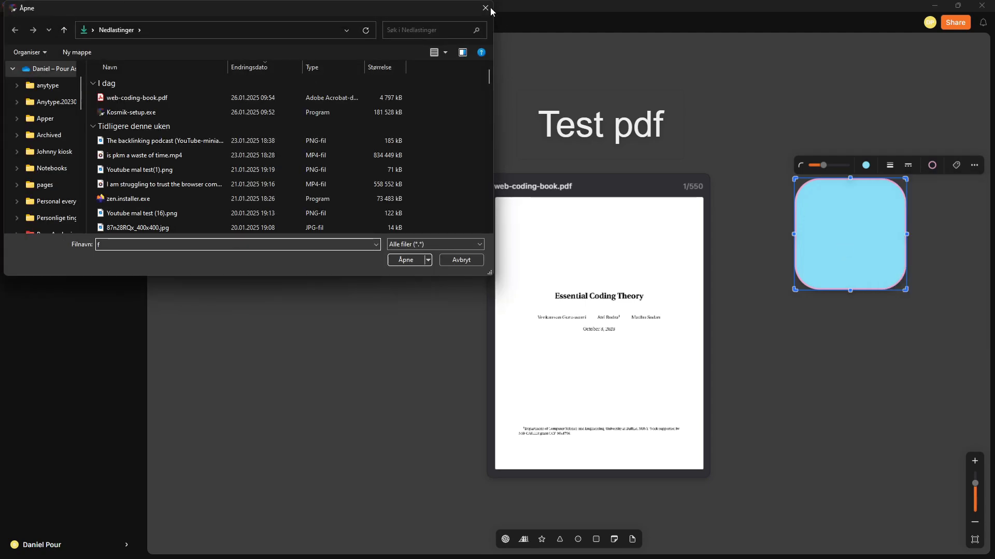
left_click(490, 8)
key("t")
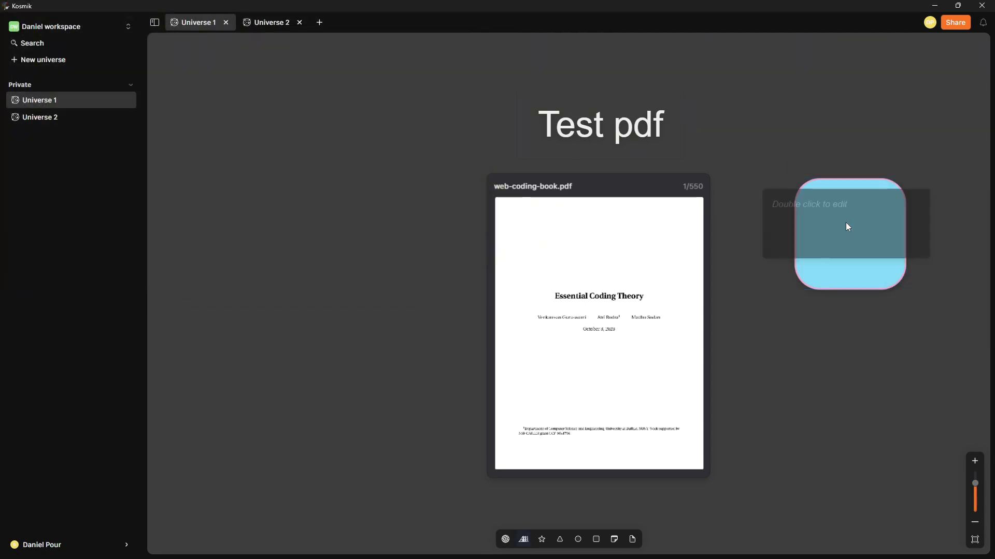
key("Escape")
Step: Try moving the blue square closer to the PDF and enlarging it into a wider rectangle, and delete the shape
left_click(846, 202)
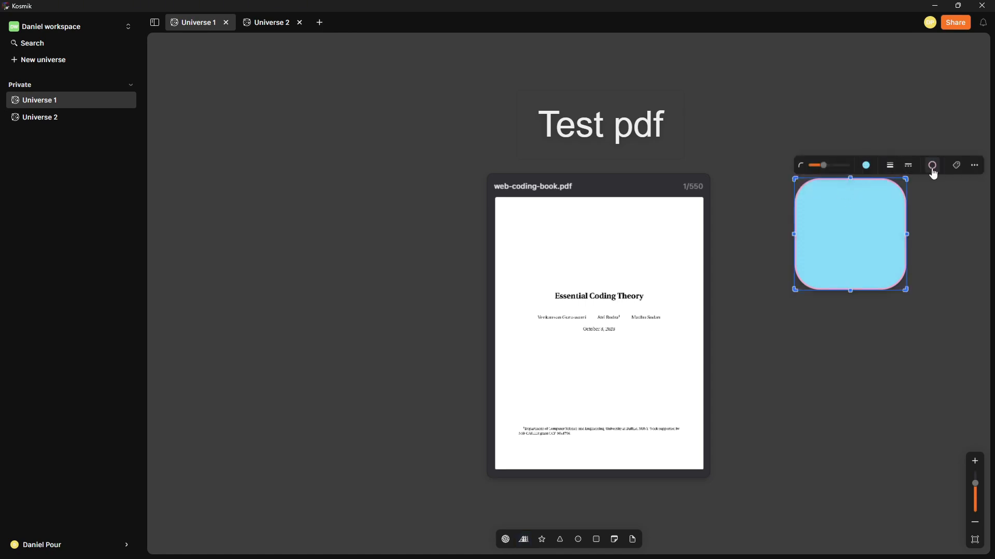
left_click_drag(868, 211, 809, 197)
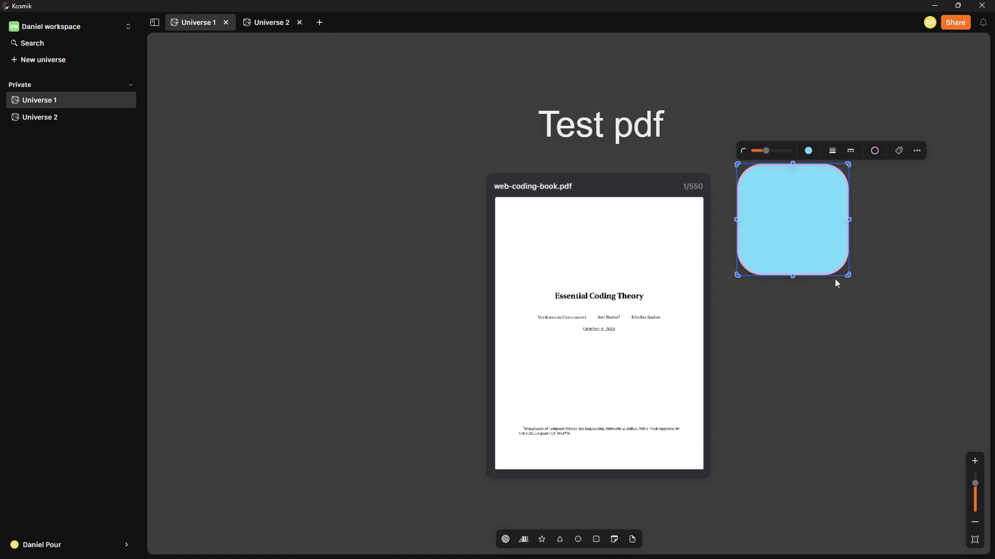
left_click_drag(854, 277, 902, 340)
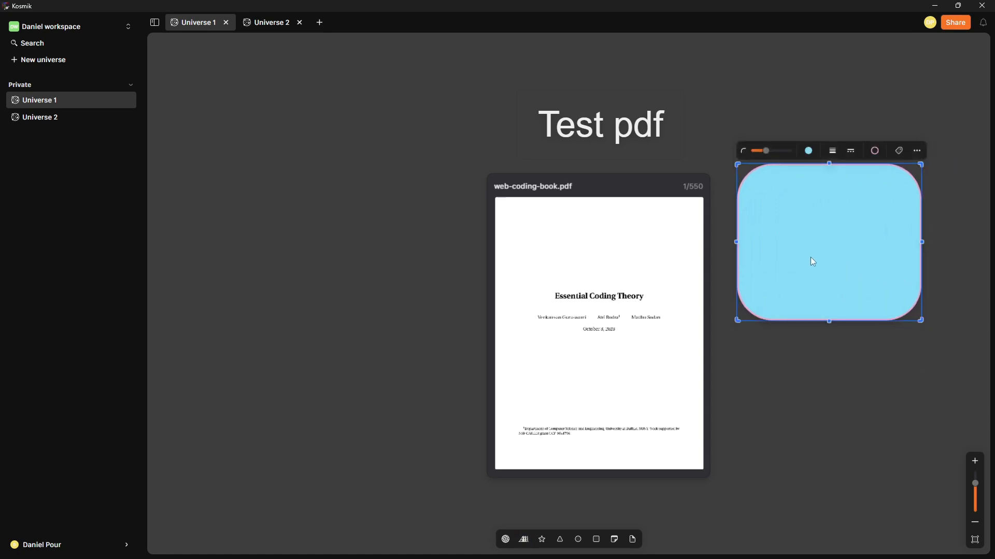
key("Delete")
Step: Add a rounded green square beside the heading and stretch it across the heading and the PDF's upper half
left_click_drag(596, 539, 418, 119)
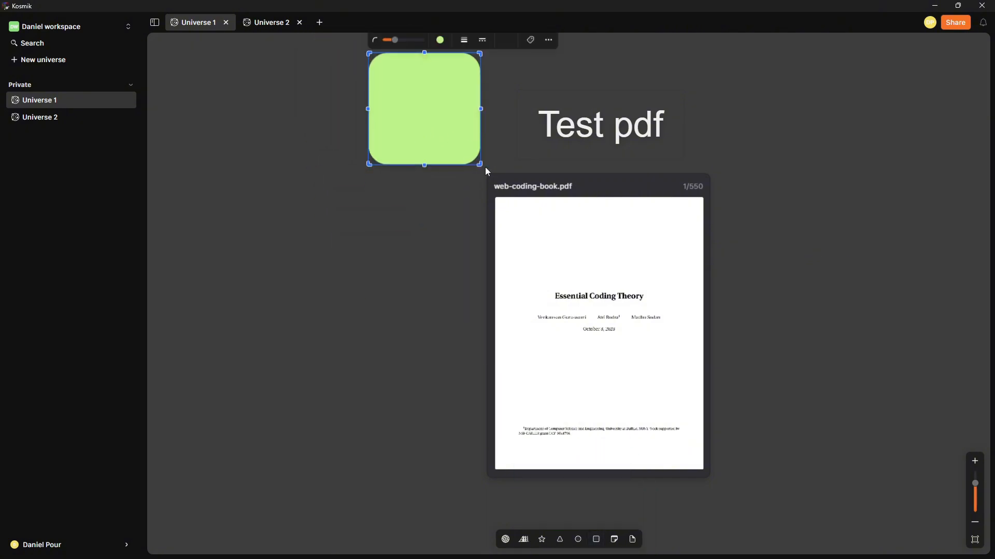
left_click_drag(481, 165, 846, 368)
right_click(643, 257)
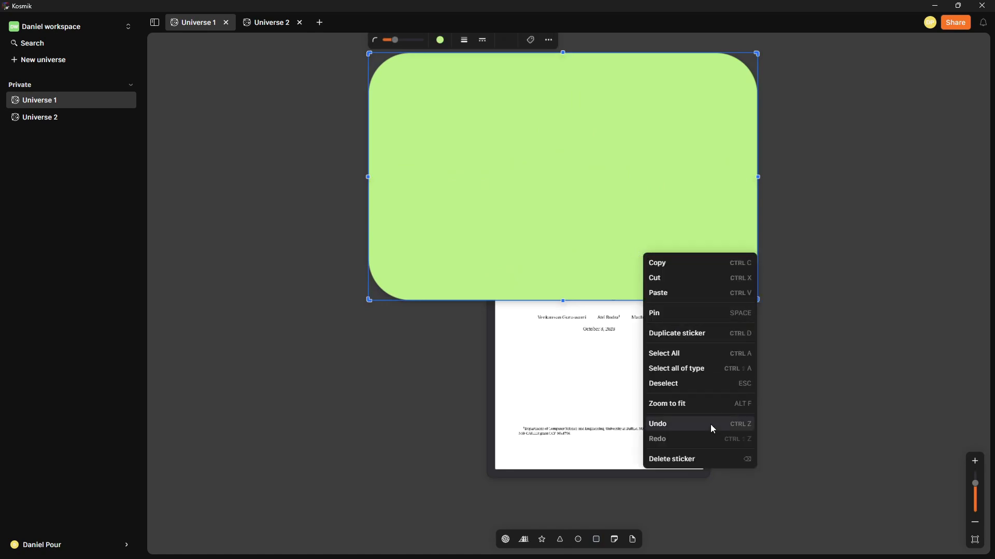
left_click(528, 239)
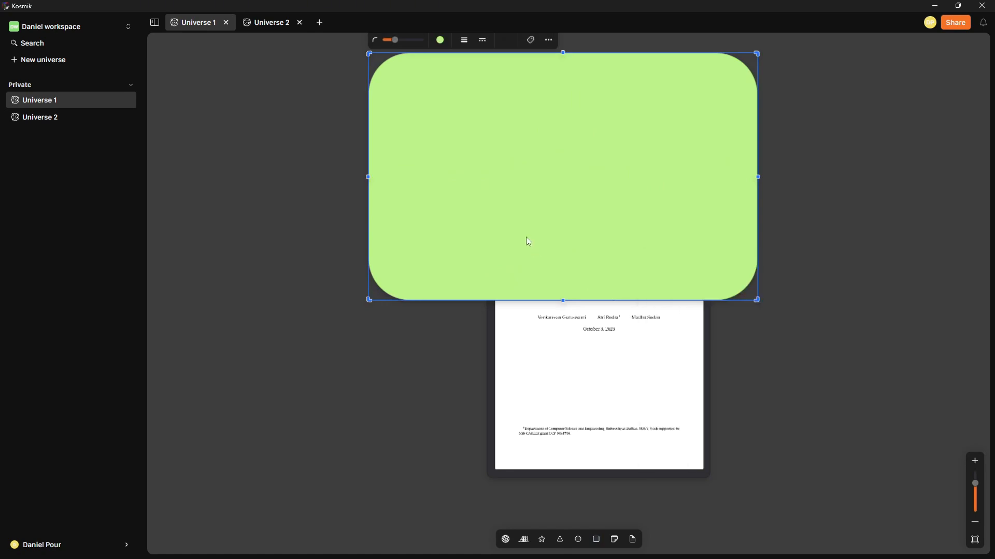
left_click_drag(526, 238, 537, 276)
Step: Reposition the large green rectangle over the PDF, check its object options and delete it
right_click(605, 172)
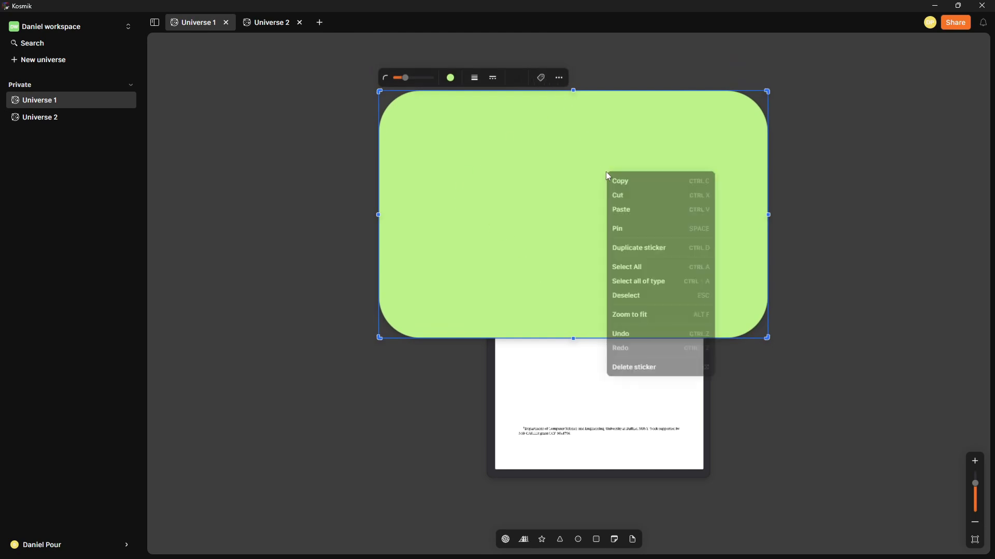
left_click(546, 256)
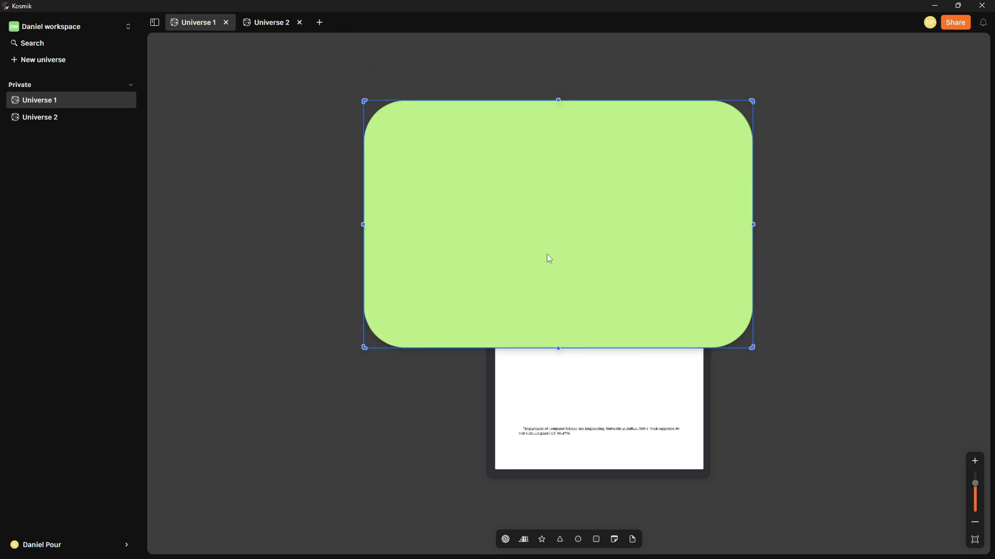
left_click_drag(544, 251, 519, 237)
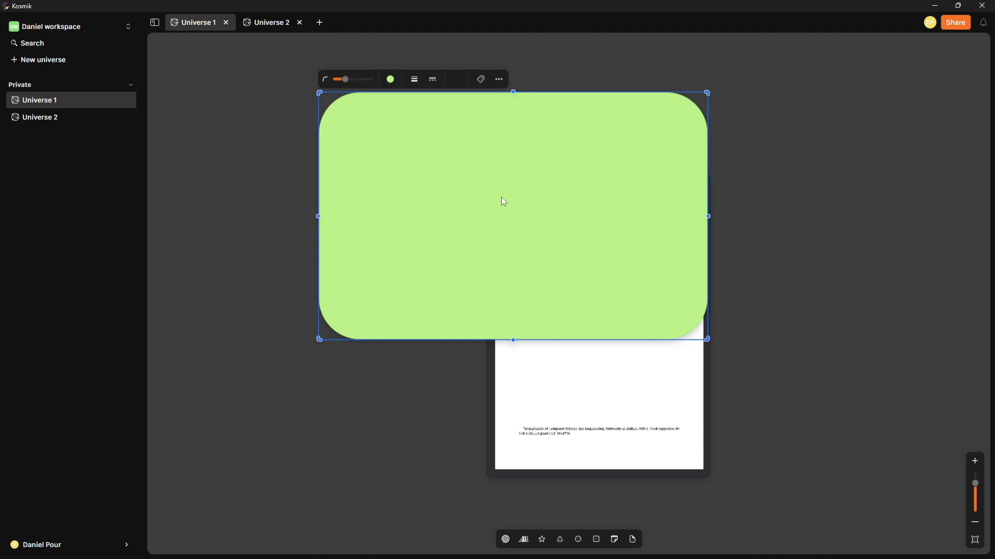
left_click_drag(503, 201, 414, 144)
left_click_drag(475, 190, 638, 272)
right_click(614, 146)
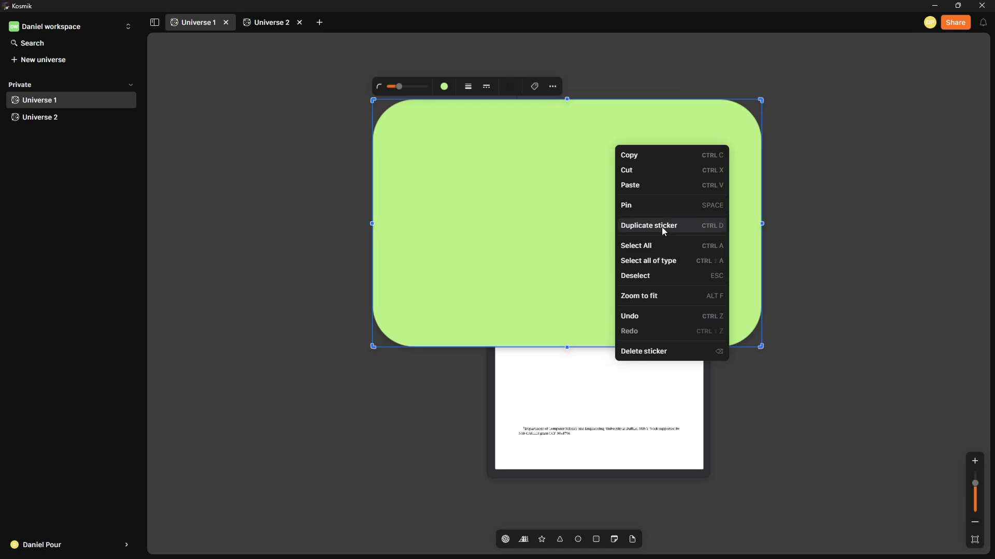
left_click(533, 213)
left_click_drag(531, 211, 509, 214)
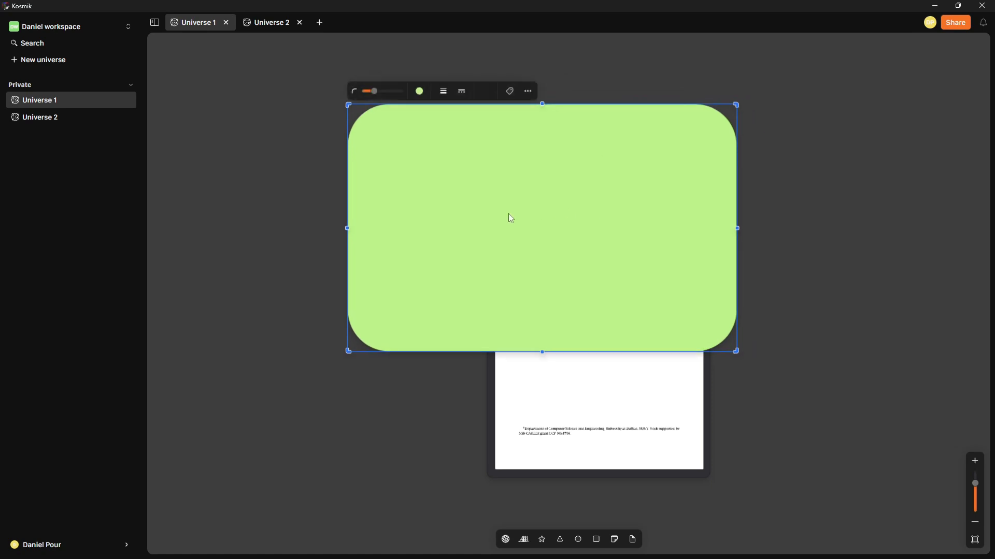
key("Delete")
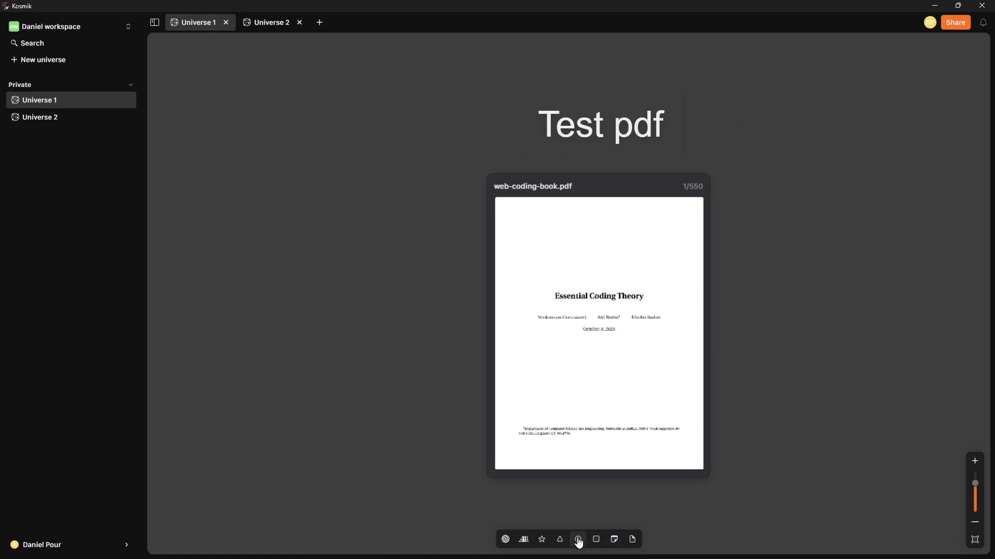
Step: Add a yellow sticky note beside the PDF with the text "test note"
left_click(615, 540)
left_click(842, 197)
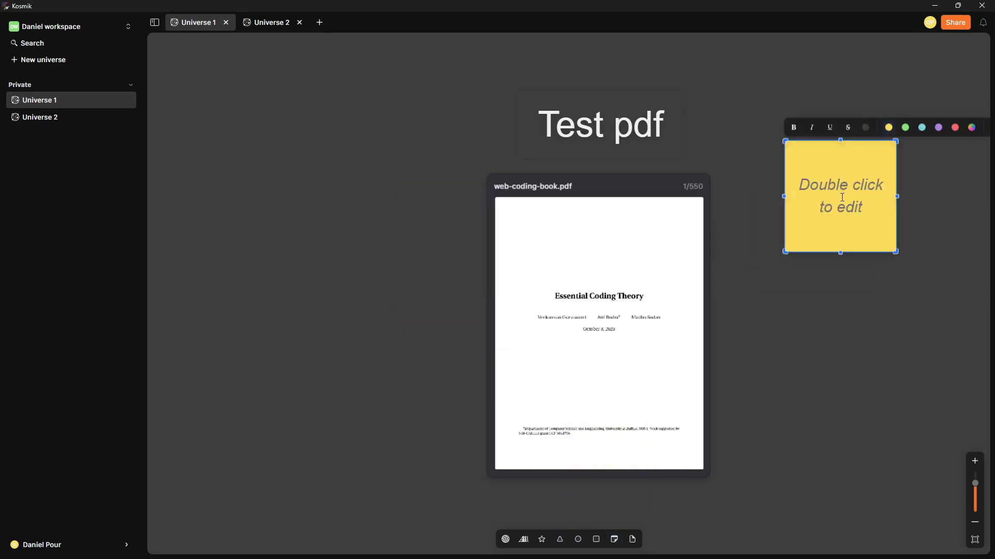
double_click(842, 198)
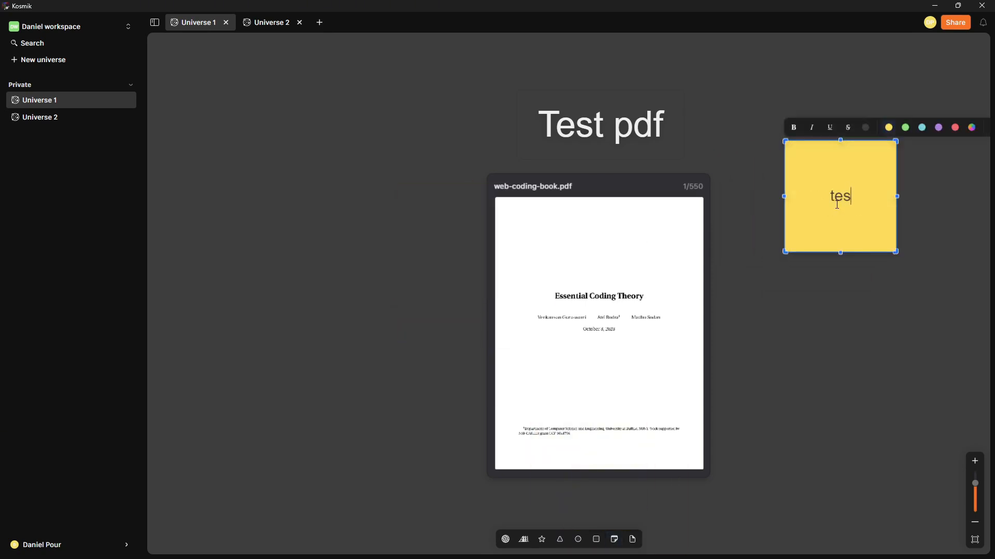
type("test note")
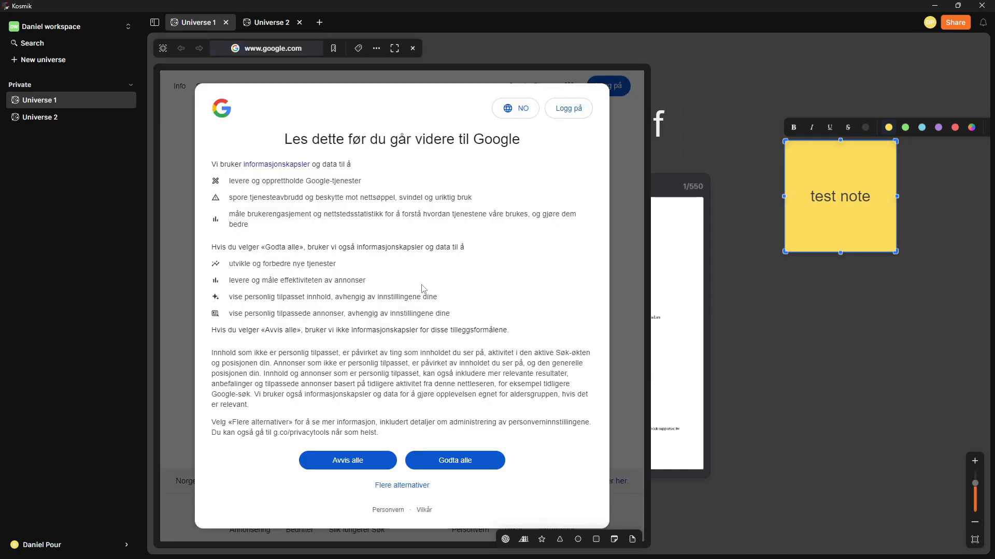
left_click(455, 461)
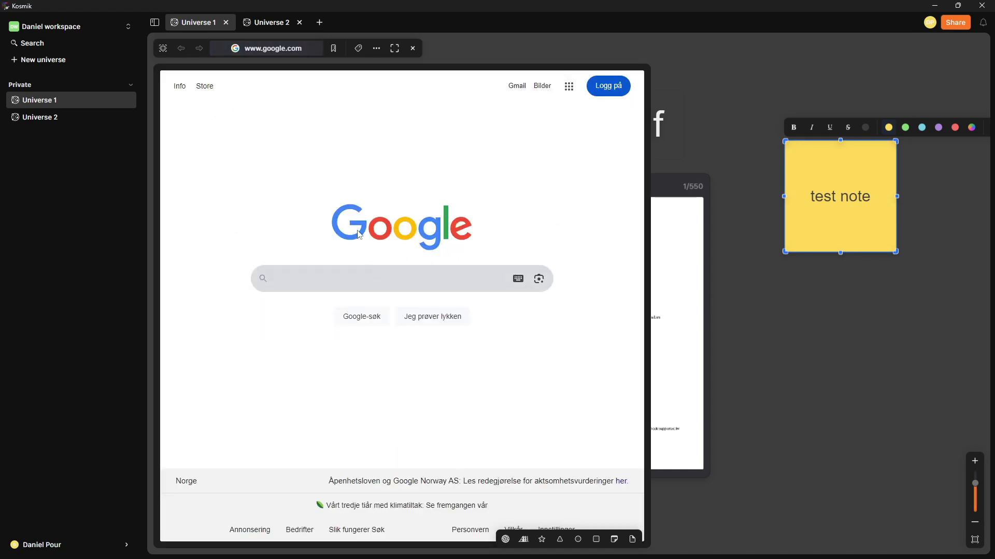
left_click(273, 48)
type("https://www.kosmik.app/pricing")
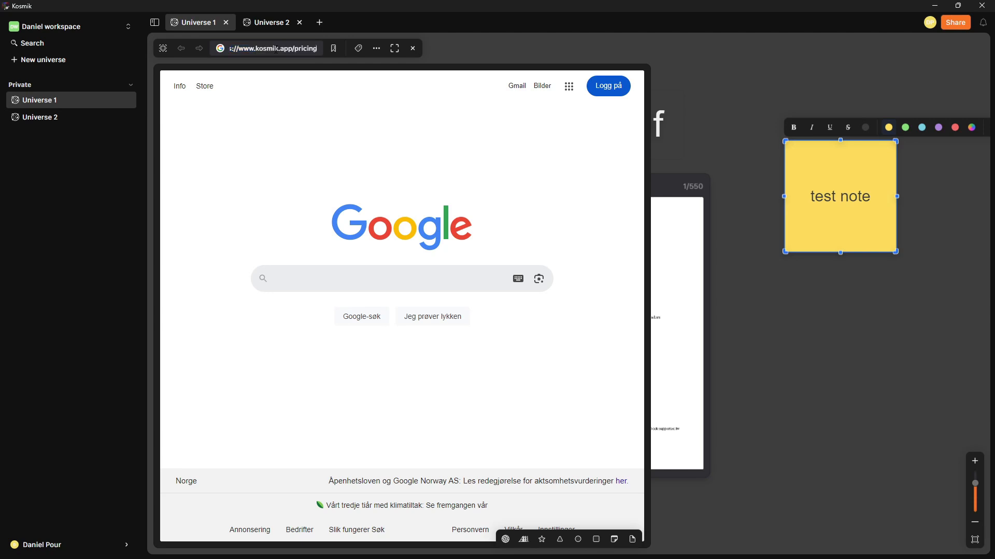
key("Return")
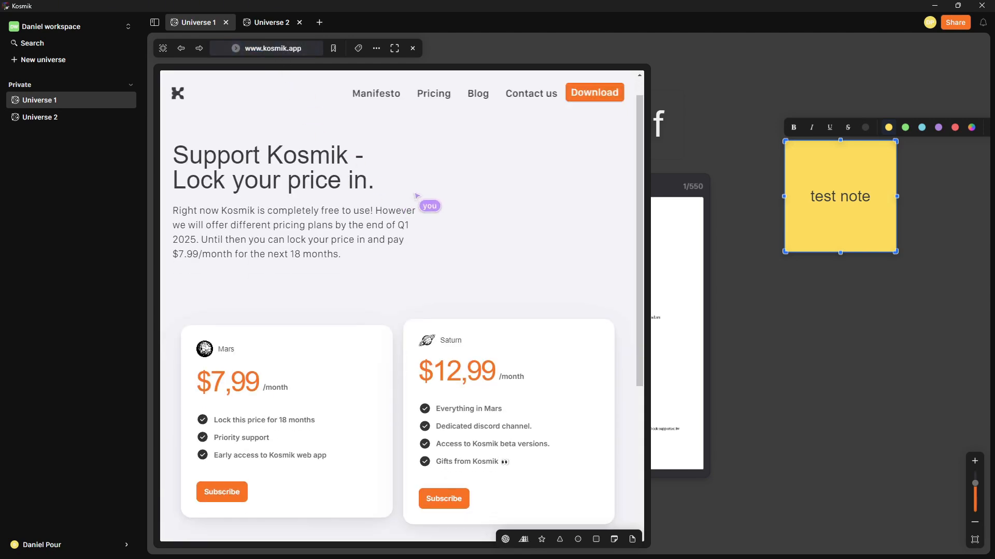
Step: Review the Kosmik pricing page from header to footer and check the page's tagging panel
scroll(357, 74, "down", 2)
scroll(524, 253, "down", 3)
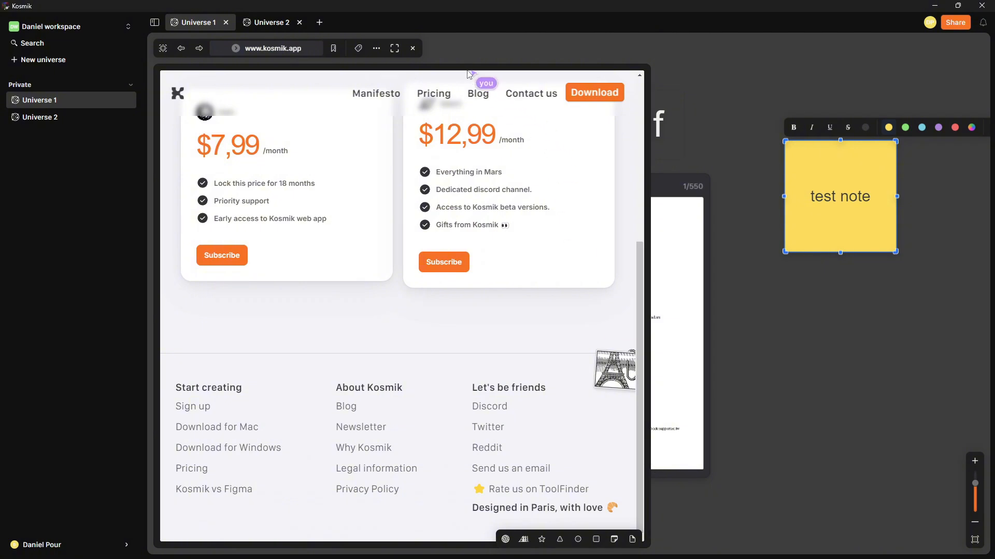
scroll(394, 381, "up", 5)
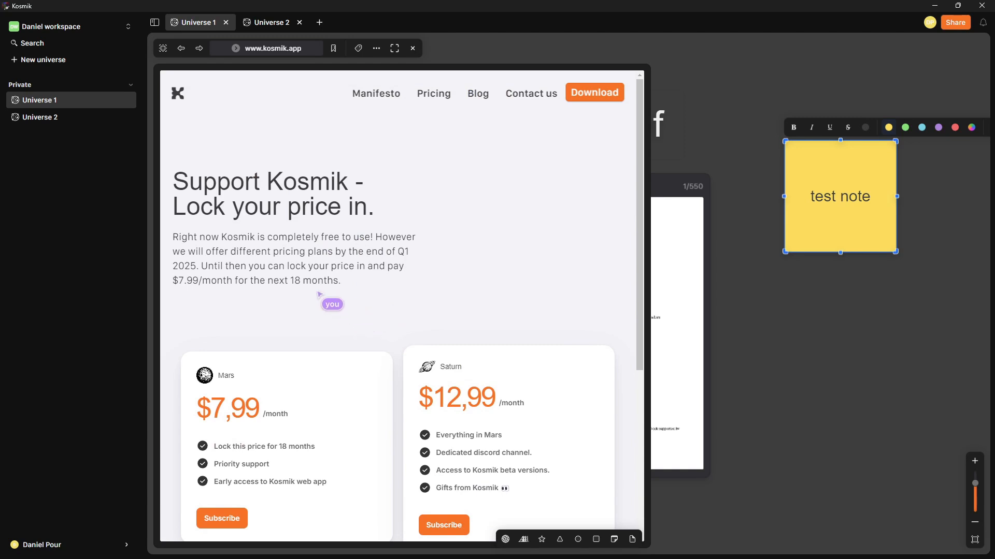
scroll(321, 295, "down", 5)
scroll(308, 277, "up", 5)
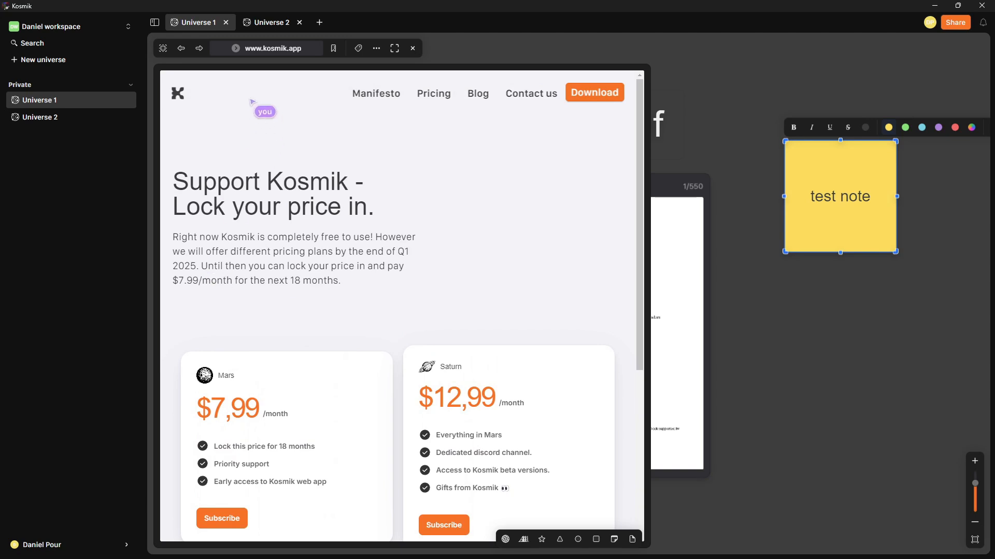
left_click(357, 52)
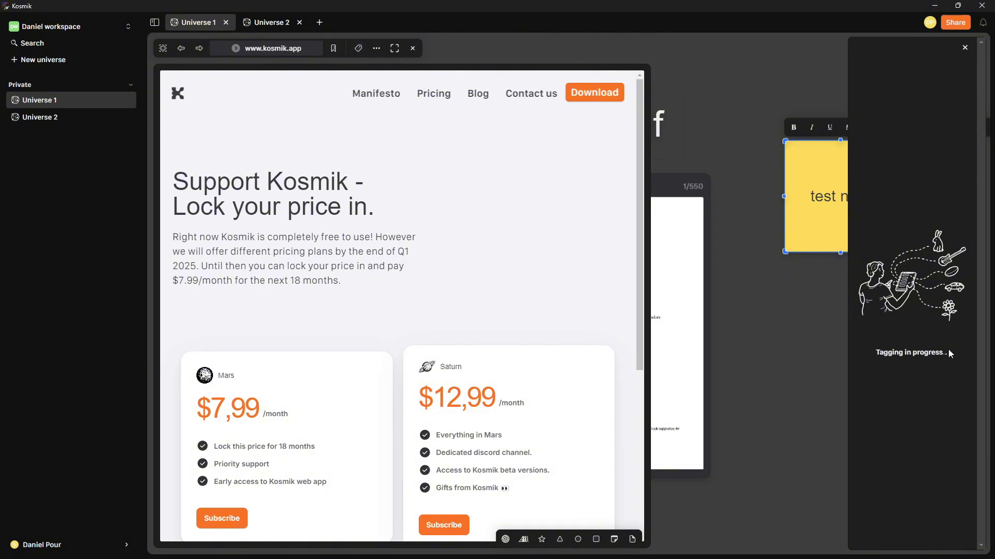
left_click(965, 47)
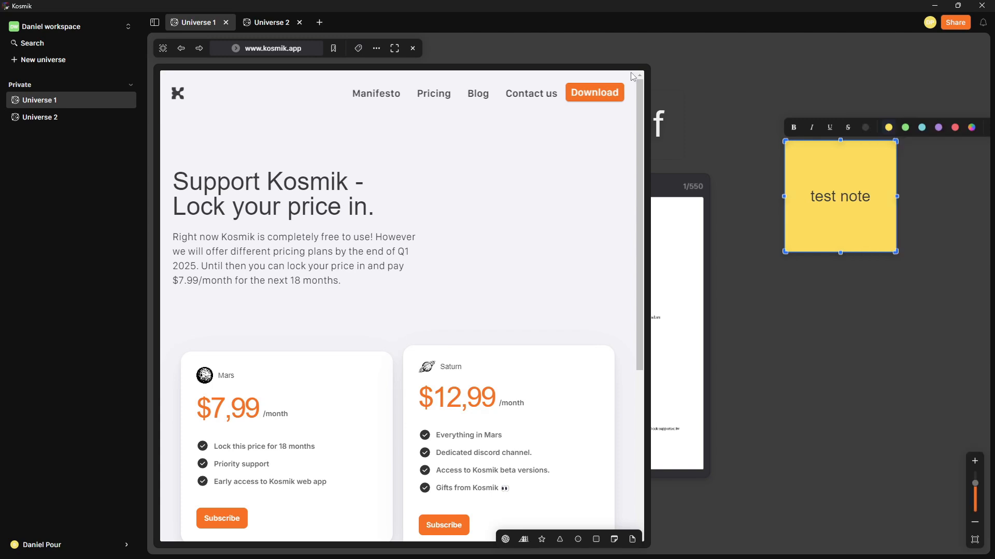
Step: Capture the pricing page's introductory paragraph onto the canvas, place it below the sticky note and enlarge it to fit its text
left_click(164, 49)
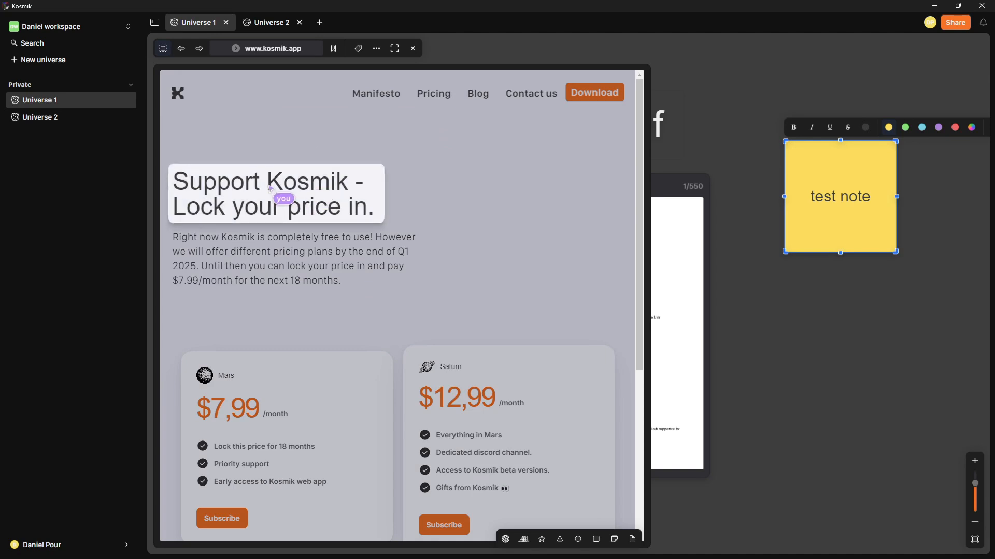
left_click(280, 251)
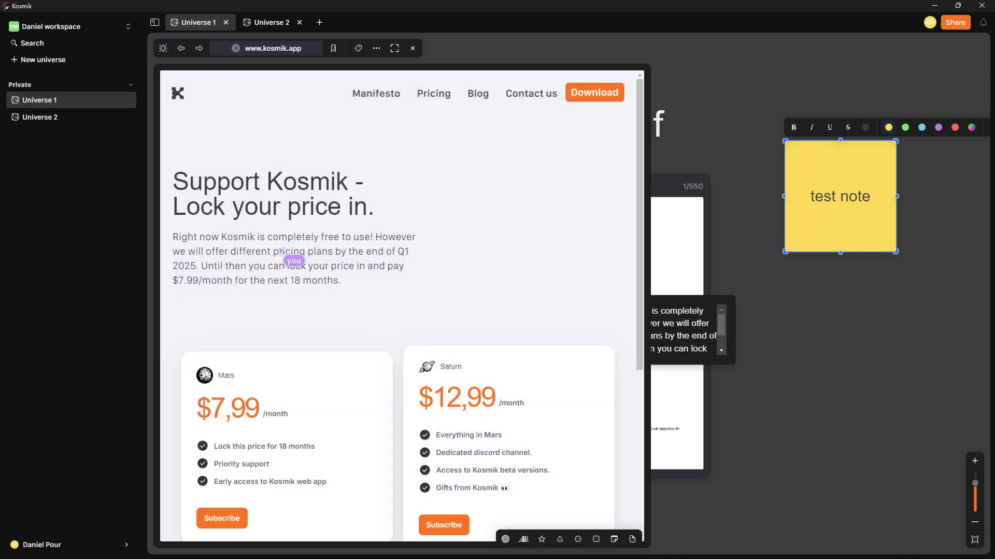
left_click_drag(695, 304, 945, 325)
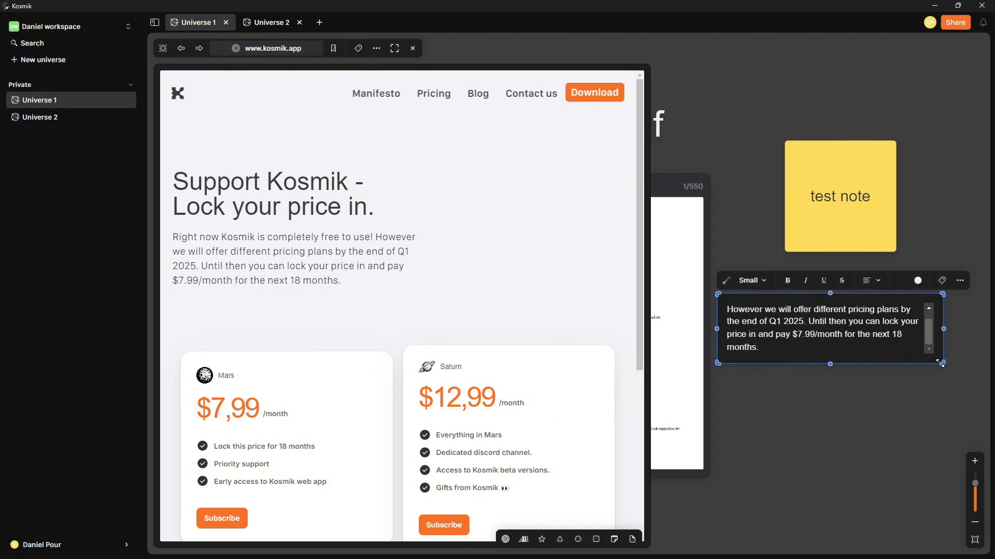
left_click_drag(941, 363, 964, 377)
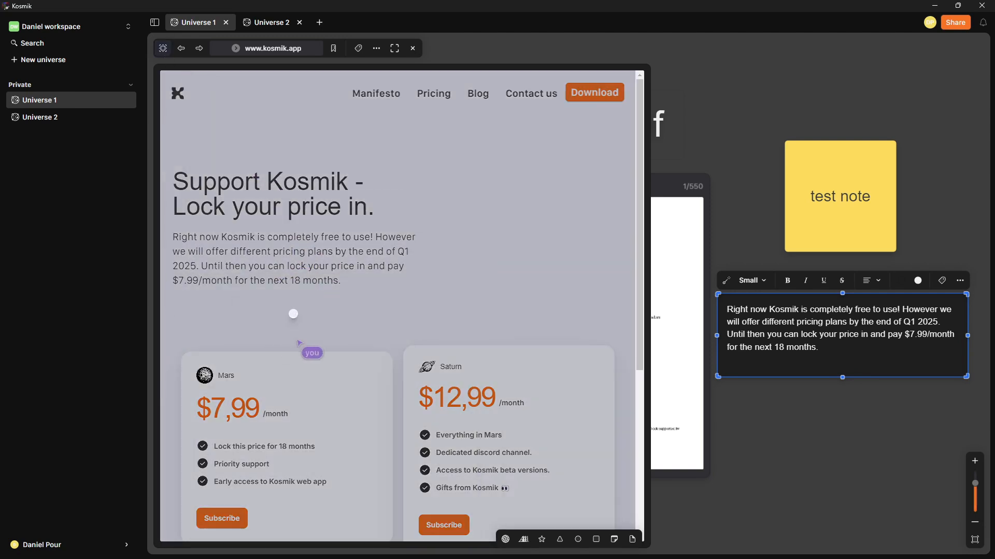
Step: Capture the Eiffel Tower picture from the pricing page's footer and place it on the canvas over the sticky note
scroll(273, 377, "down", 1)
scroll(274, 378, "down", 2)
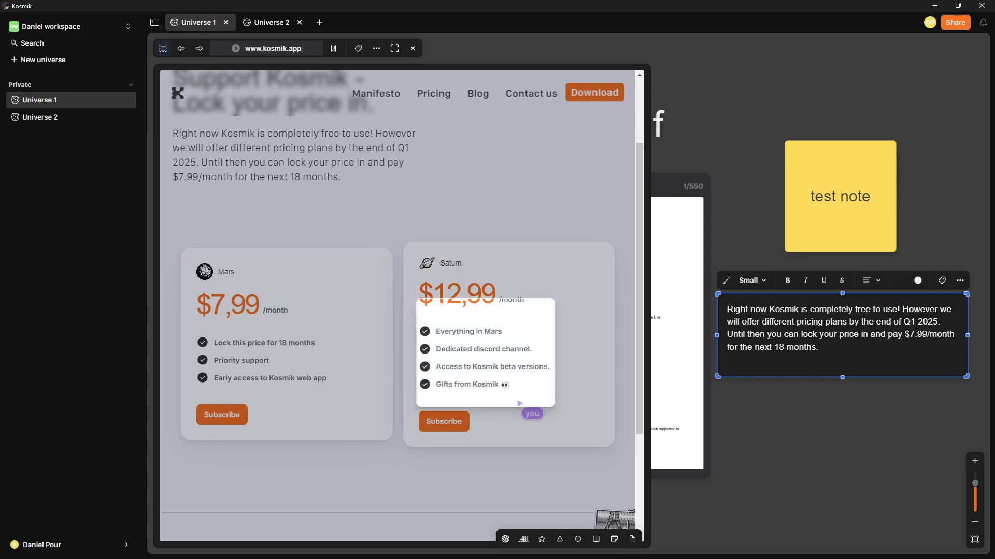
scroll(514, 409, "down", 3)
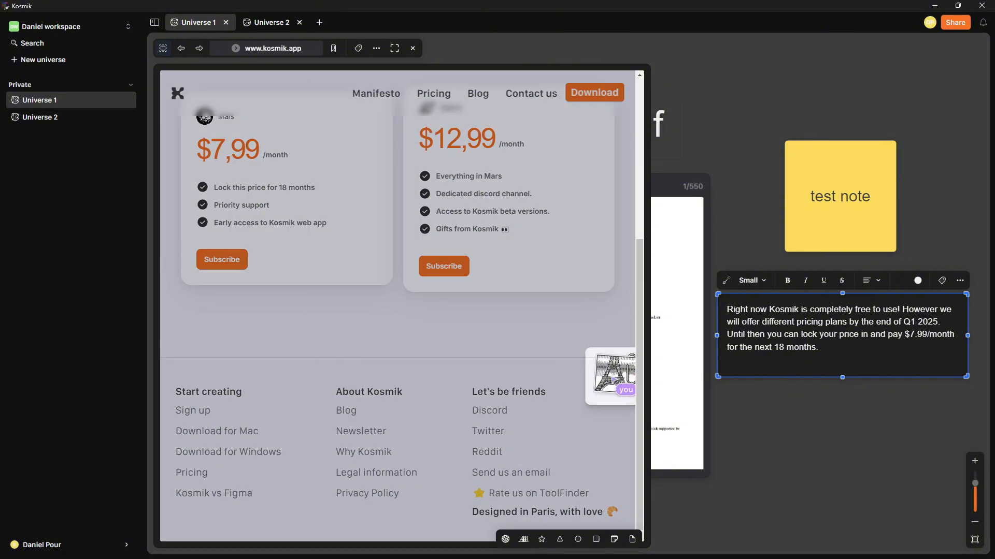
left_click_drag(616, 380, 869, 157)
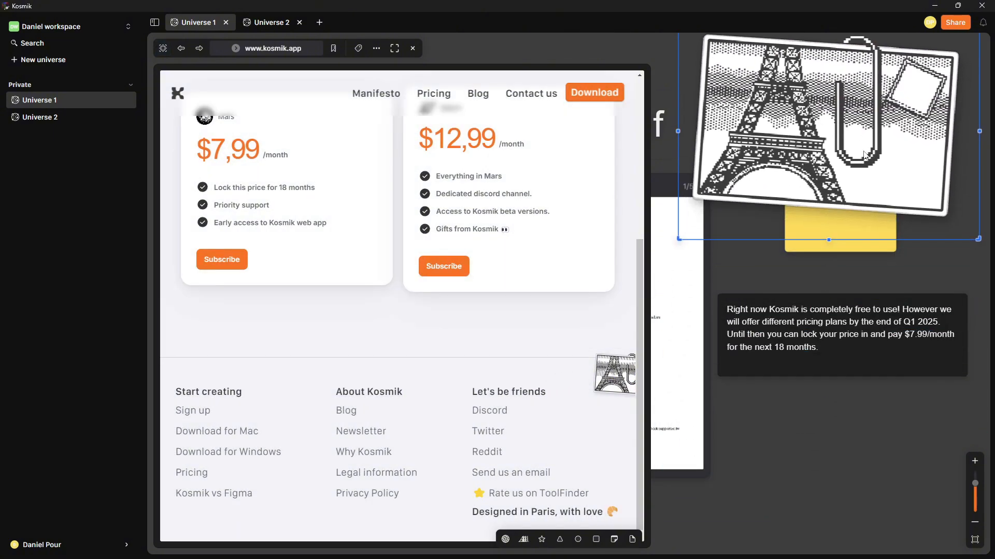
Step: Expand the embedded browser to full screen and restore it to its docked size
scroll(867, 198, "up", 2)
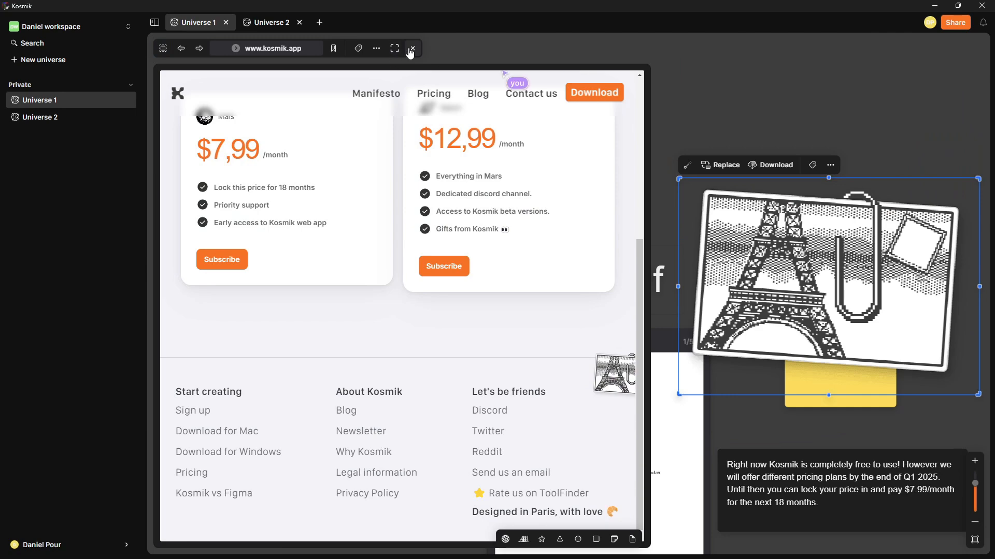
left_click(394, 48)
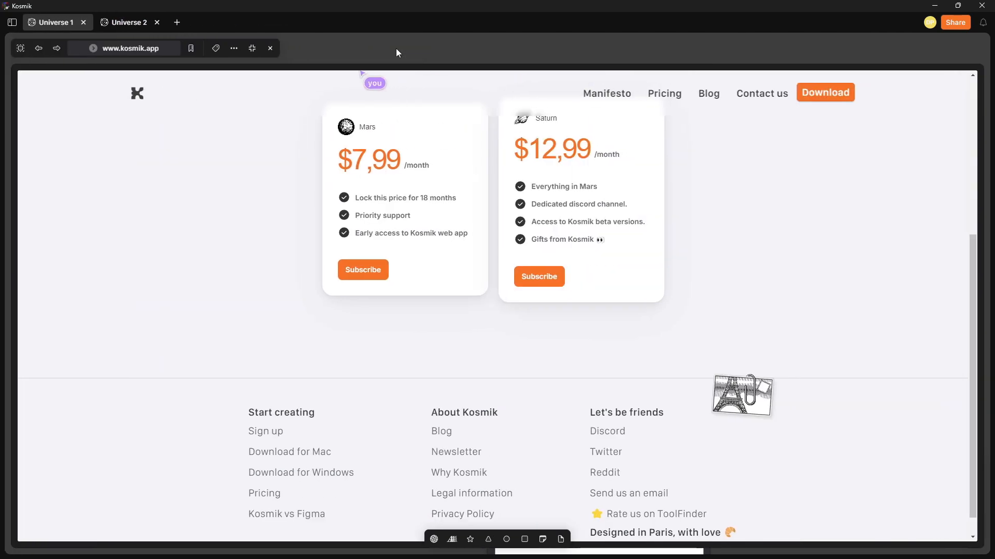
left_click(252, 48)
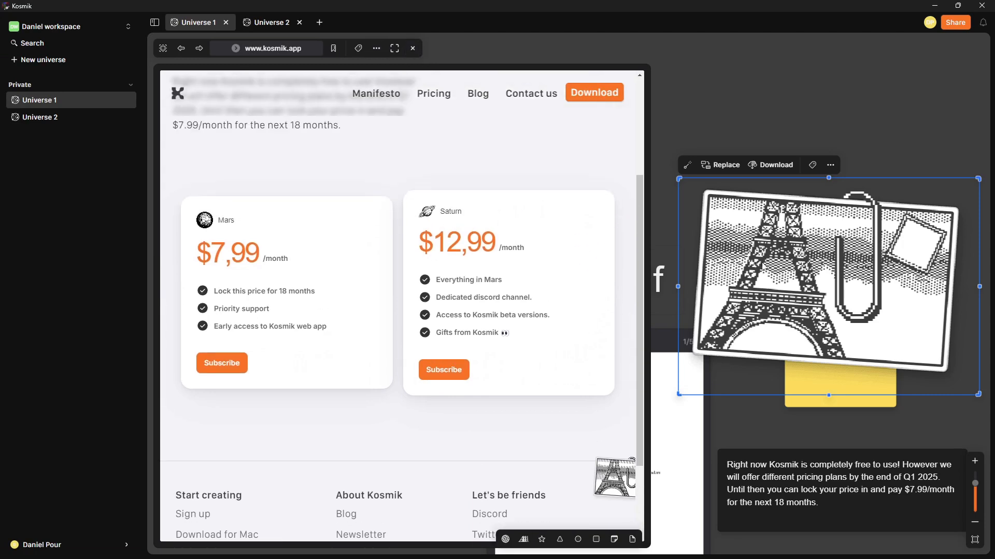
Step: Move the Eiffel Tower picture clear above the sticky note and close the embedded browser
left_click_drag(762, 266, 780, 169)
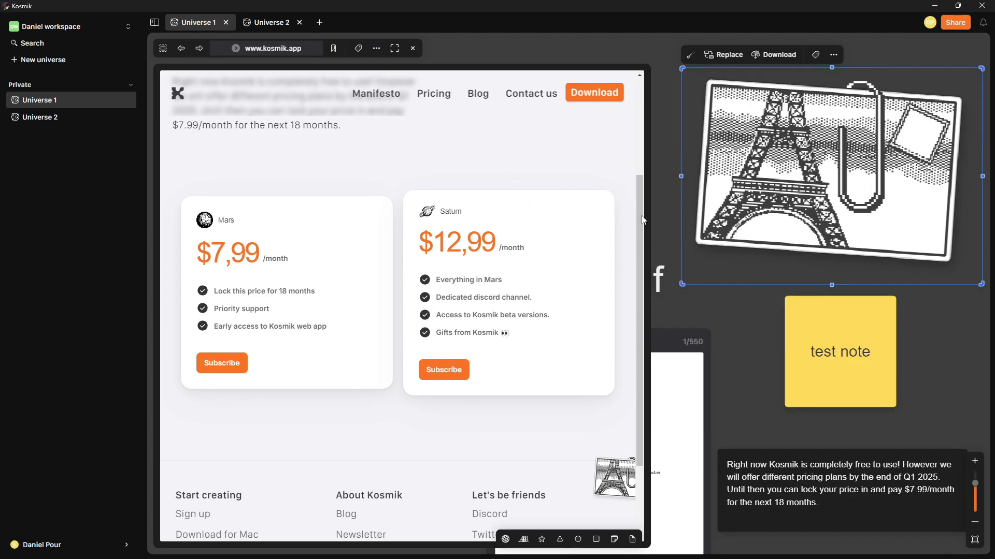
scroll(433, 93, "up", 1)
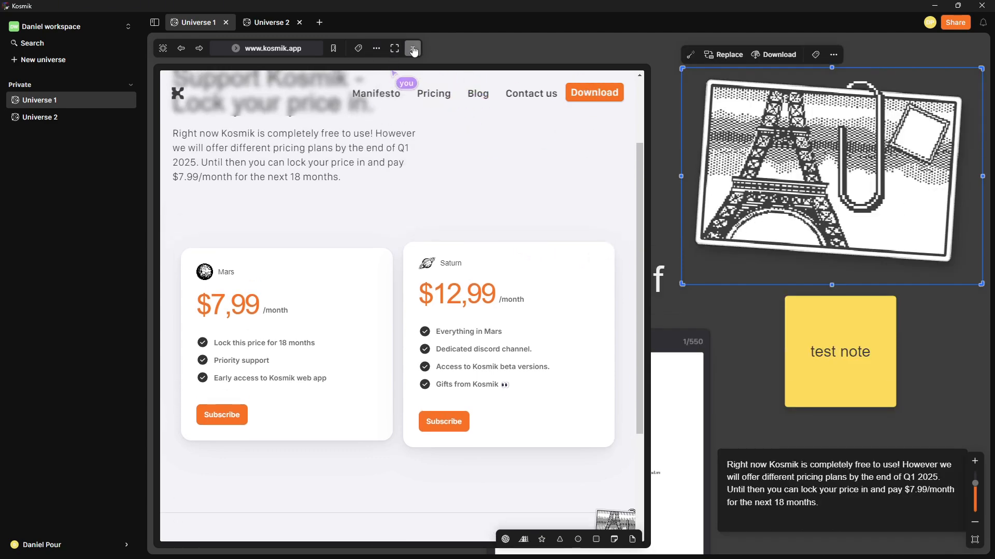
left_click(414, 50)
left_click_drag(790, 217, 785, 187)
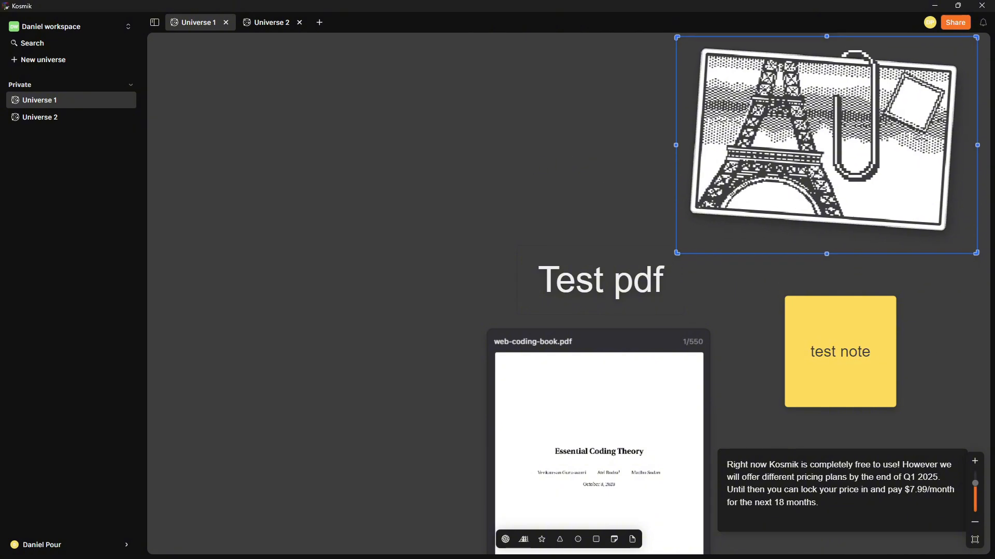
Step: Spread the canvas items apart: the text card, Eiffel Tower picture, sticky note, and the PDF with its "Test pdf" heading kept above it
left_click(977, 504)
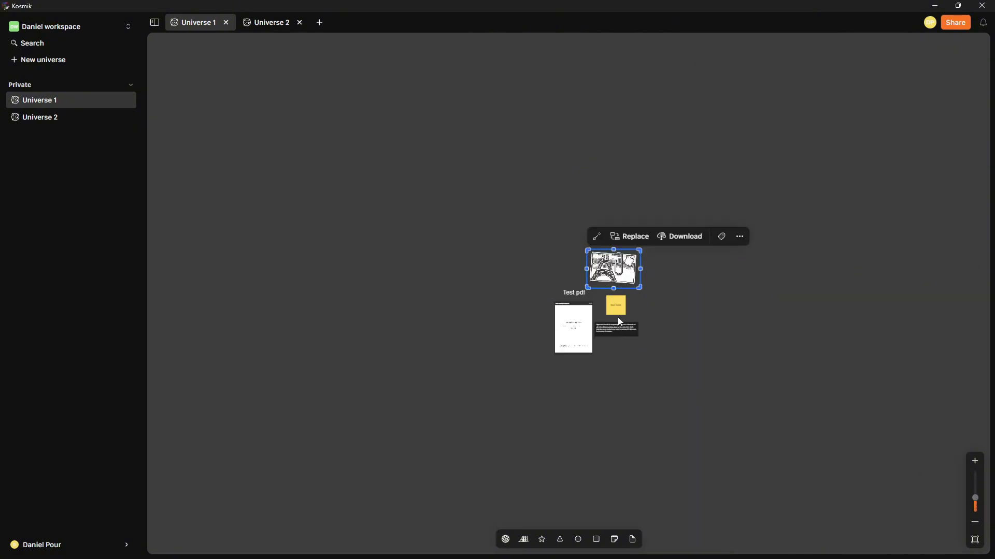
left_click_drag(620, 322, 740, 228)
left_click_drag(620, 270, 667, 209)
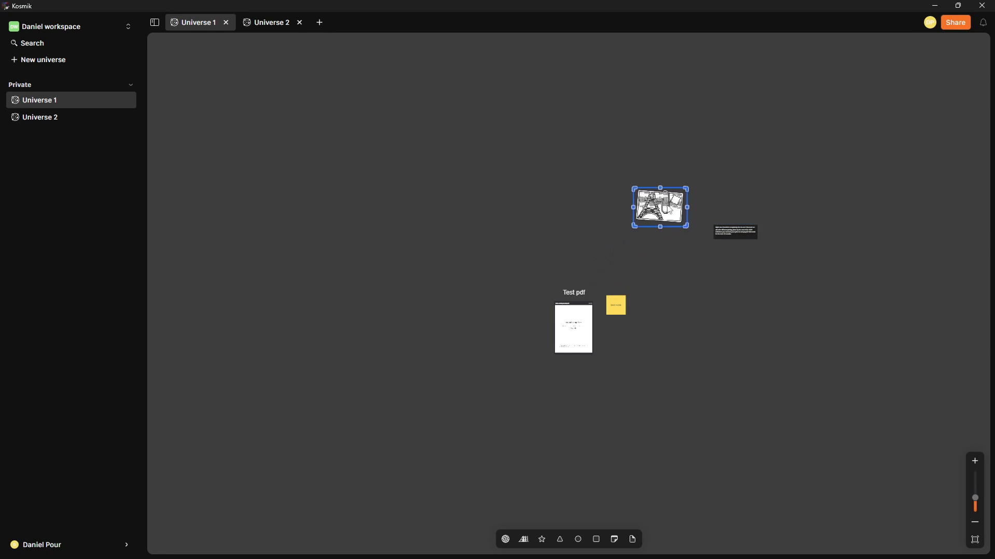
left_click_drag(626, 307, 735, 291)
left_click(568, 311)
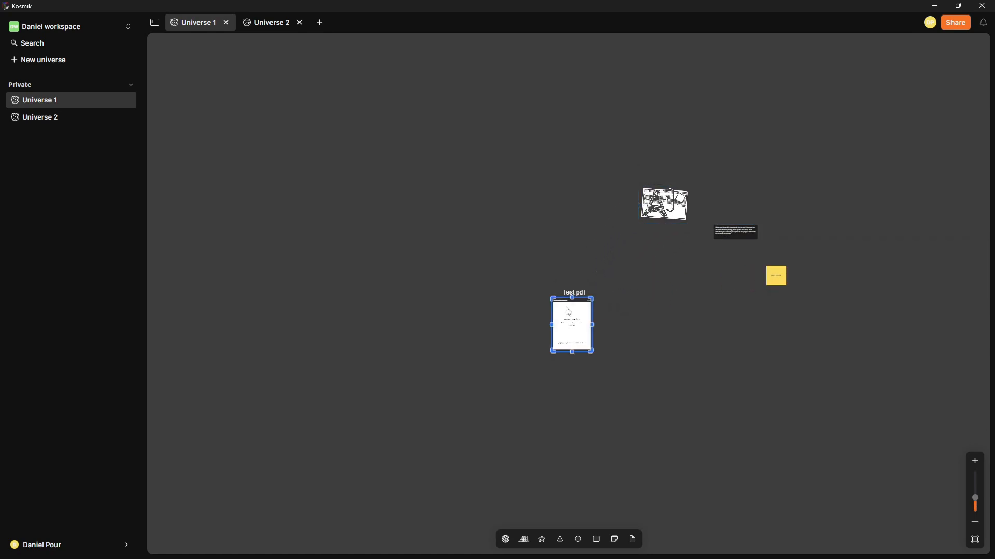
left_click_drag(568, 312, 527, 204)
left_click_drag(573, 286, 541, 181)
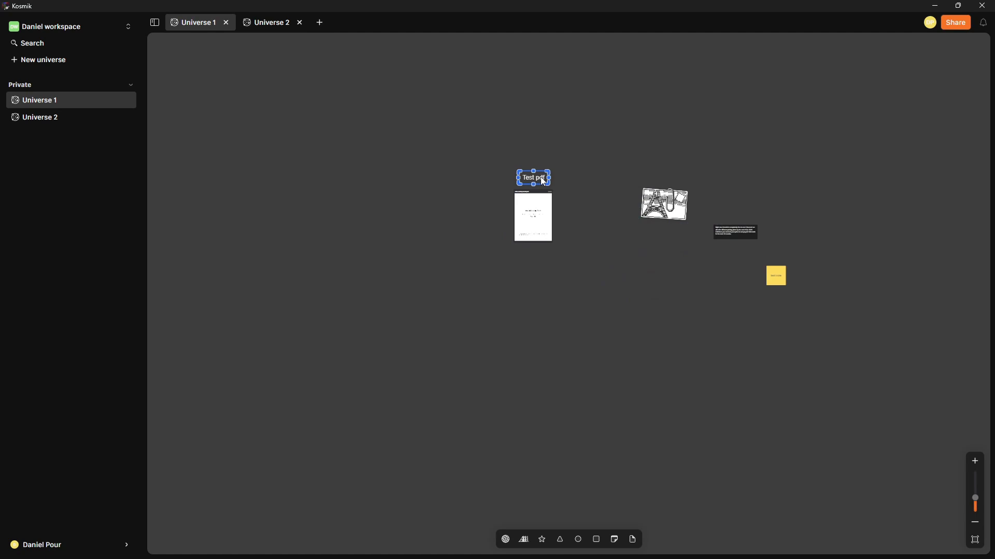
Step: Open Universe 2, return to Universe 1 and look over its canvas
left_click(274, 25)
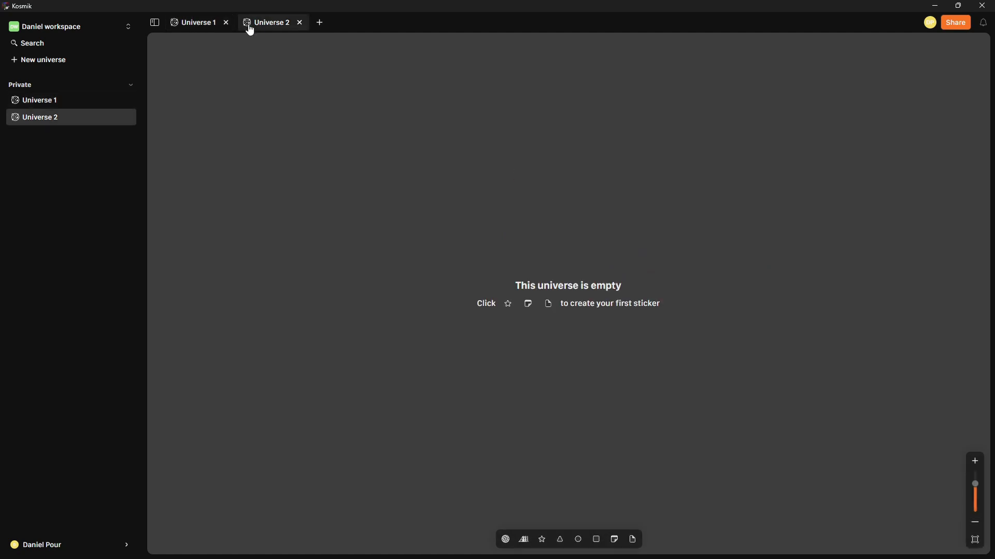
left_click(203, 26)
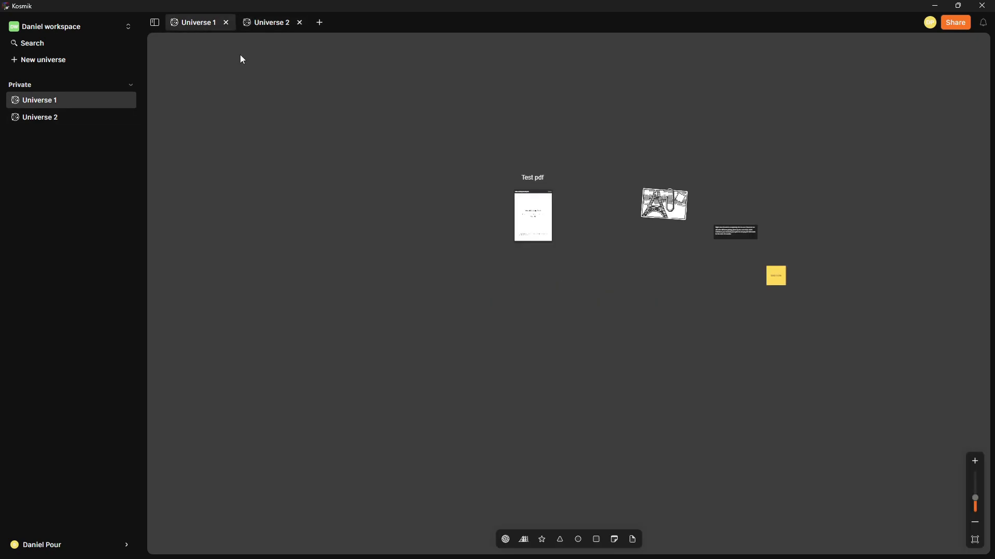
scroll(630, 265, "up", 1)
scroll(668, 302, "down", 2)
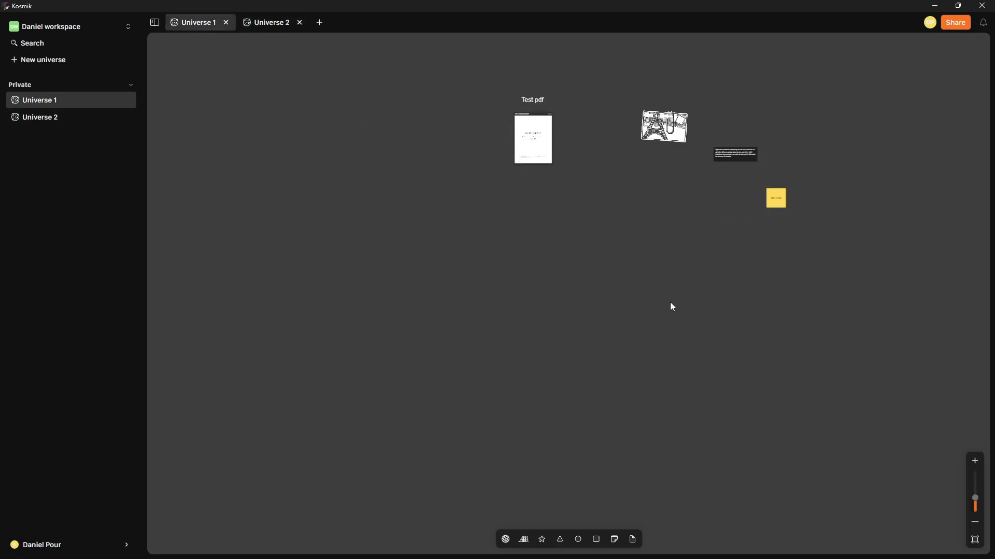
scroll(673, 318, "up", 1)
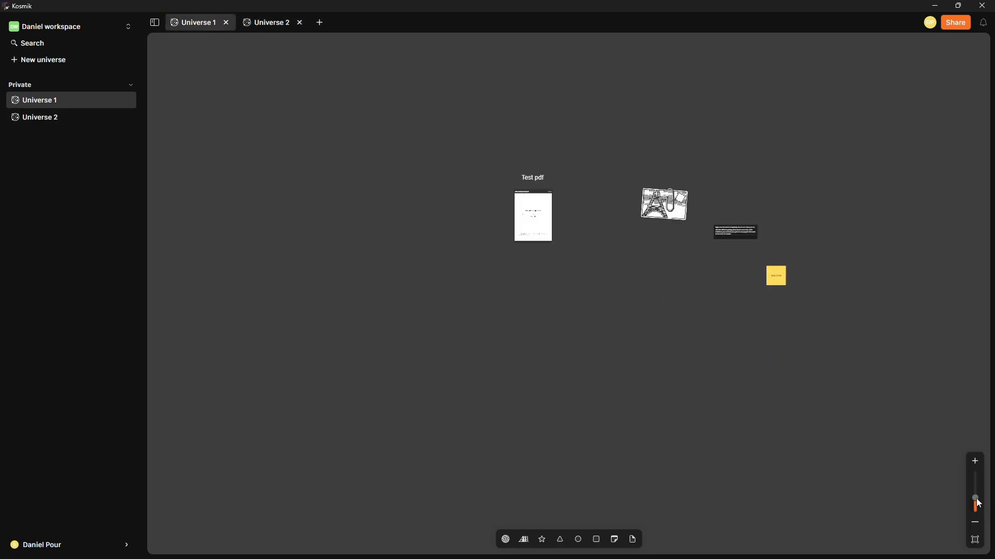
Step: Select web-coding-book.pdf on the canvas and page it forward to page 3
left_click_drag(977, 501, 976, 491)
scroll(731, 353, "up", 1)
scroll(839, 415, "up", 1)
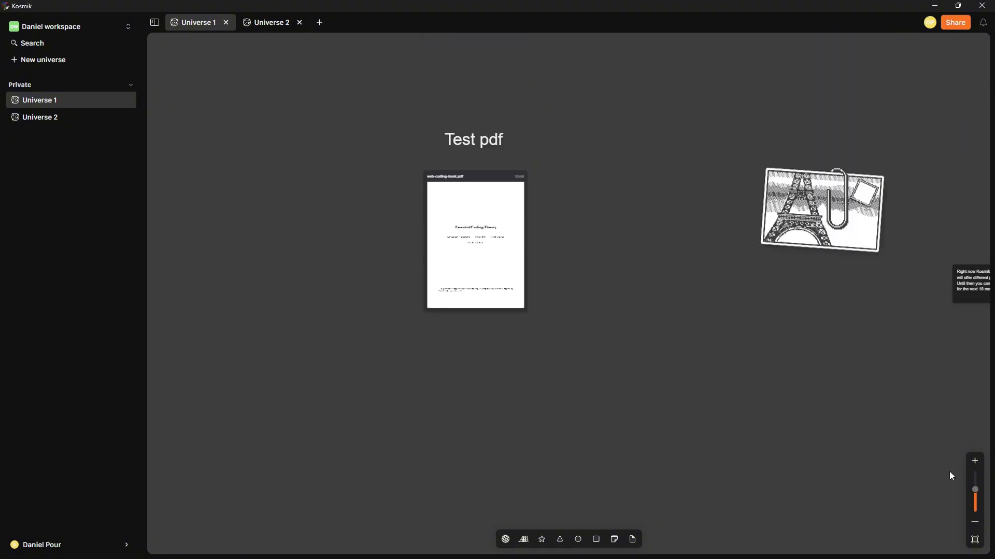
left_click_drag(975, 491, 974, 482)
scroll(648, 362, "up", 2)
scroll(395, 268, "down", 1)
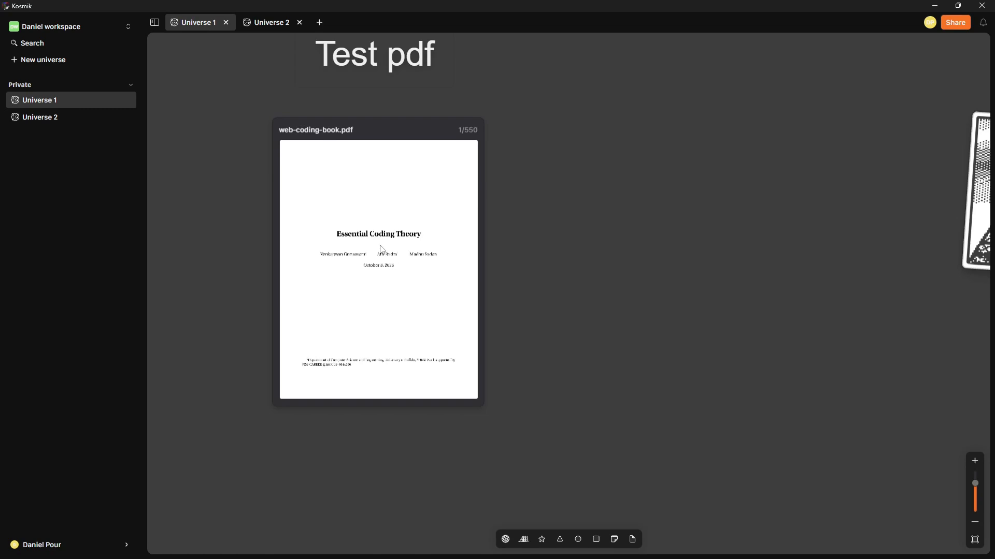
left_click(435, 209)
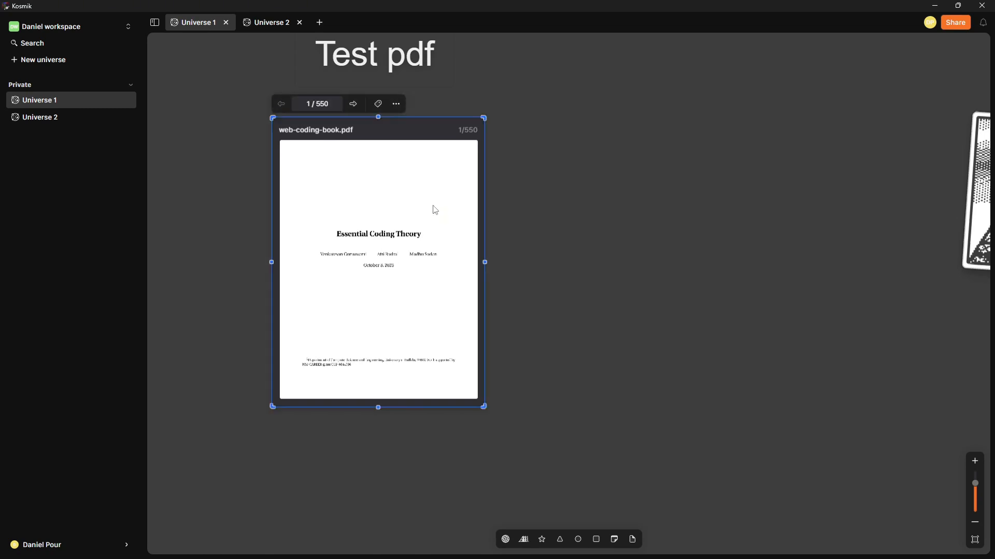
scroll(444, 205, "down", 2)
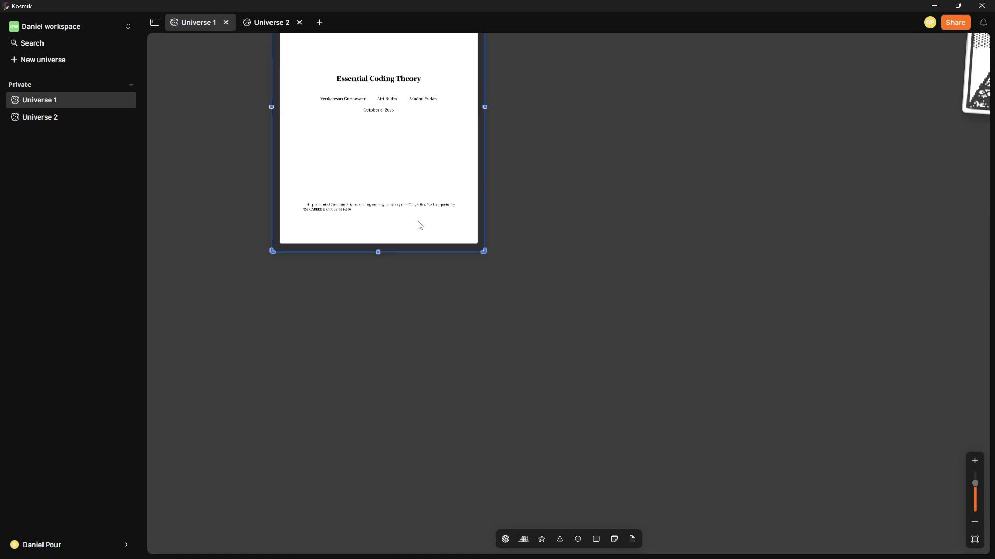
scroll(417, 222, "up", 2)
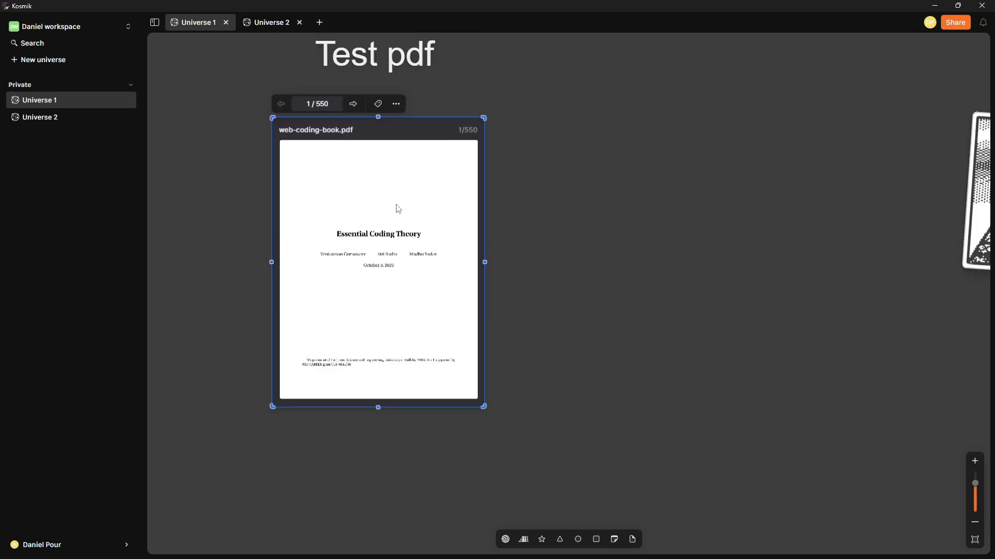
left_click(353, 105)
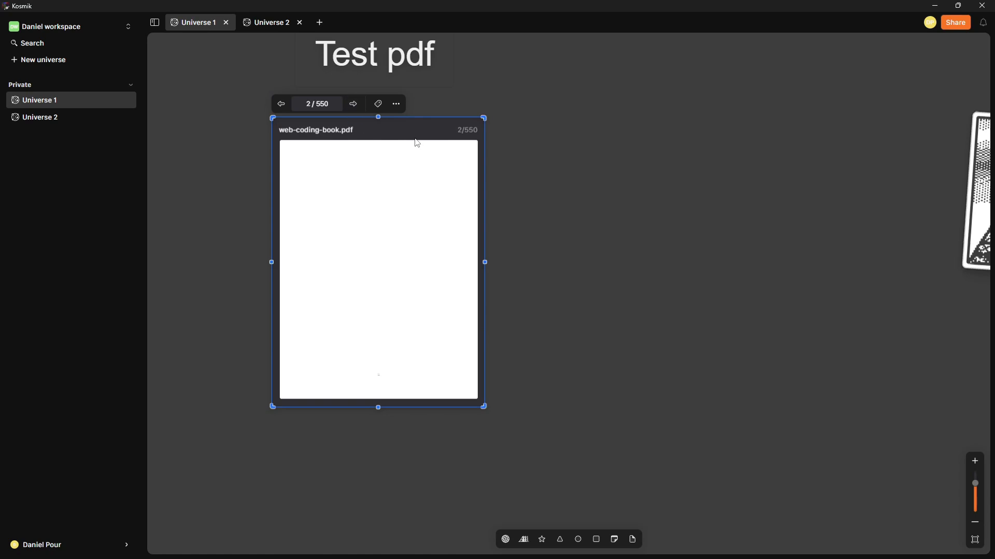
left_click(353, 105)
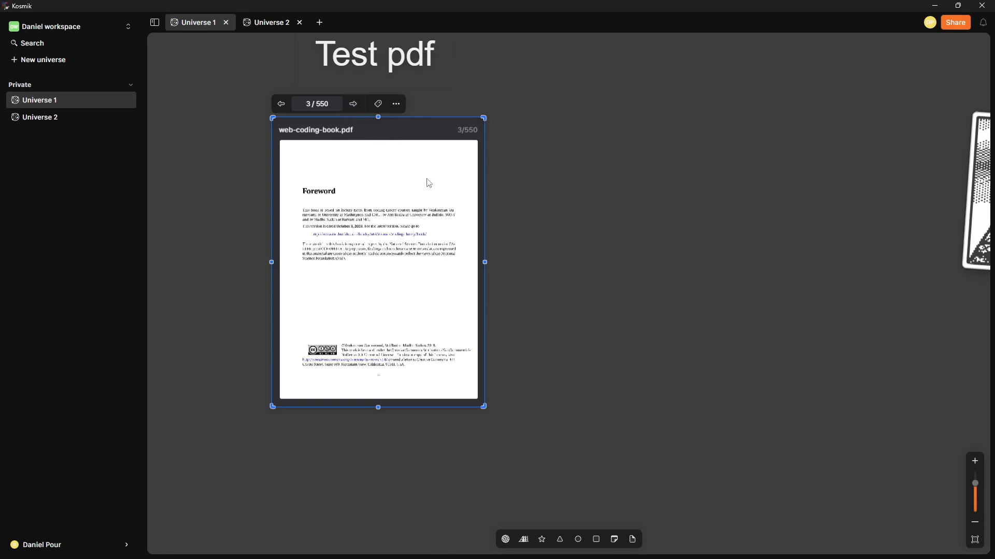
Step: Enlarge the web-coding-book.pdf card proportionally until the Foreword text is readable
left_click_drag(481, 406, 487, 409)
left_click(565, 438)
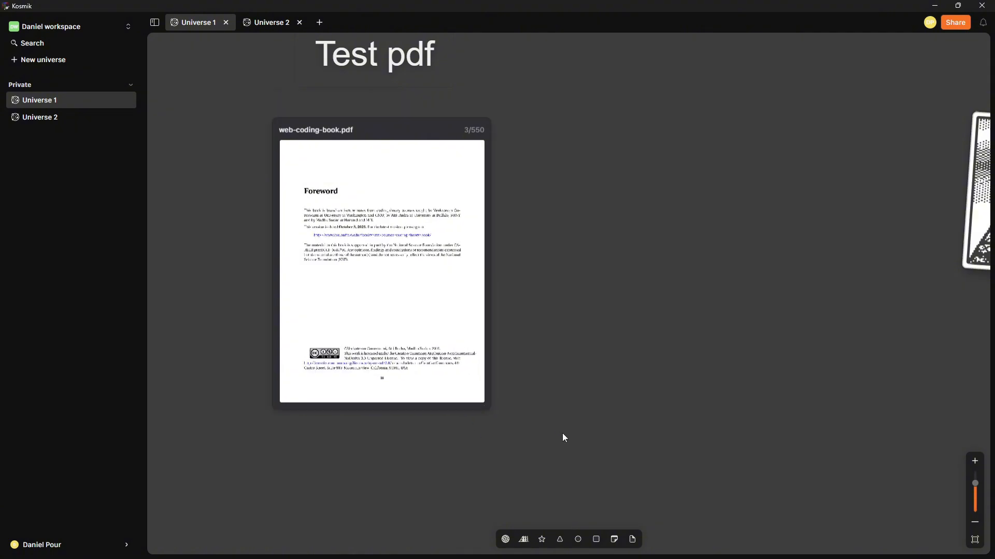
left_click(488, 402)
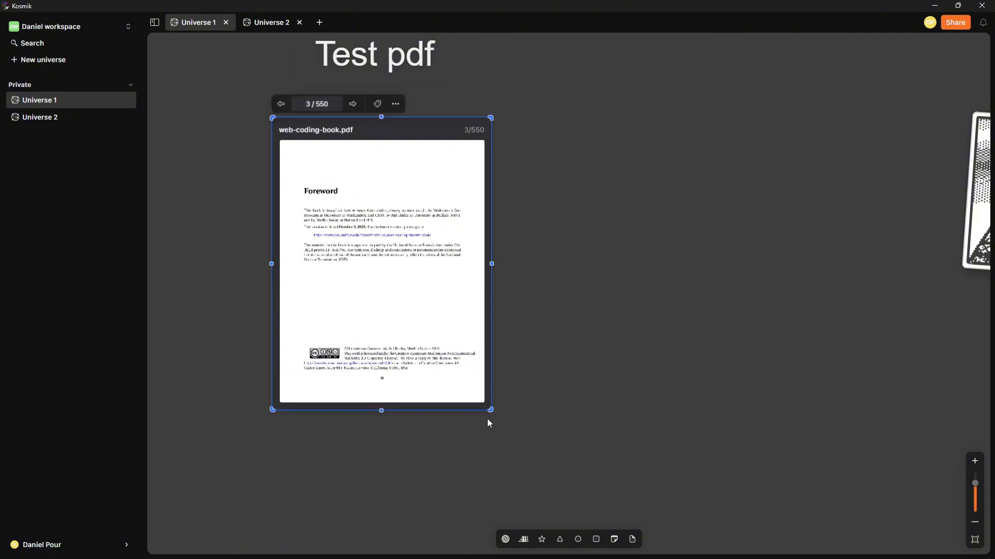
left_click_drag(491, 410, 510, 423)
left_click(539, 441)
left_click(494, 422)
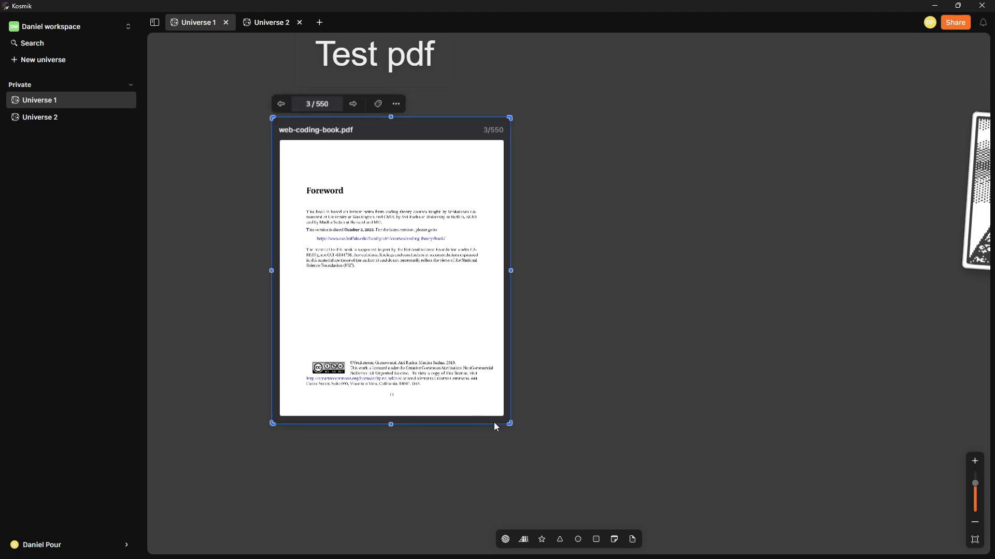
left_click_drag(511, 424, 588, 497)
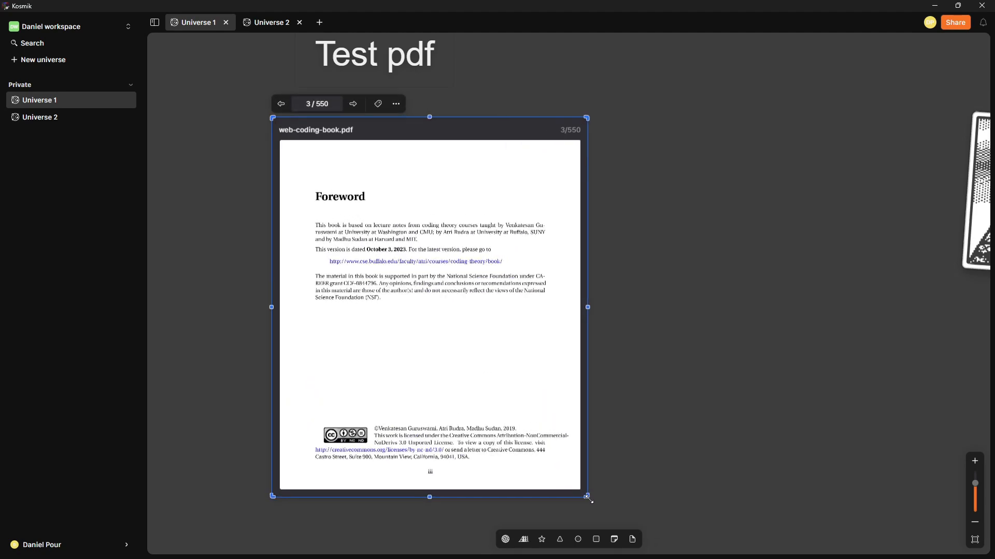
Step: Examine the PDF's description and generated tags, comparing them with page 1 and the Contents on page 5
left_click(377, 105)
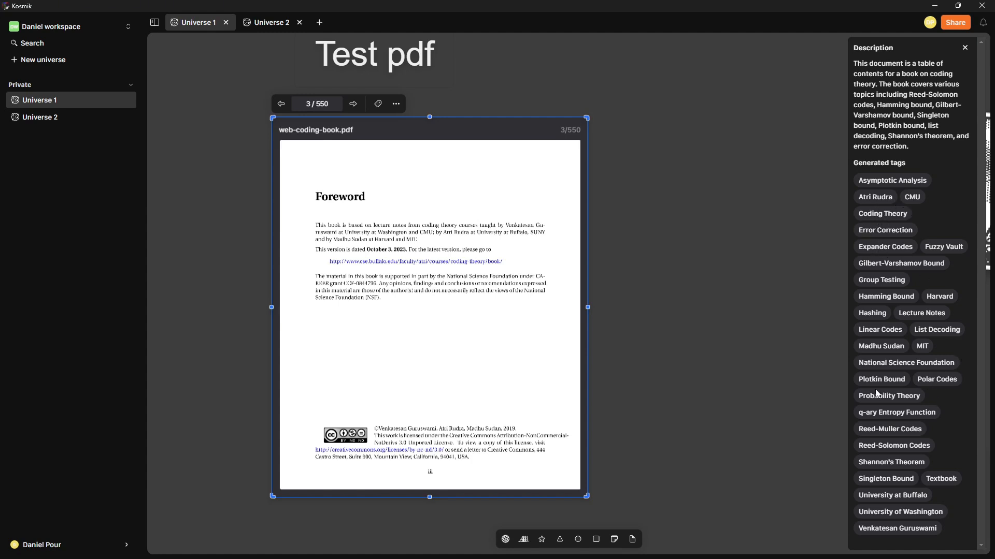
double_click(282, 104)
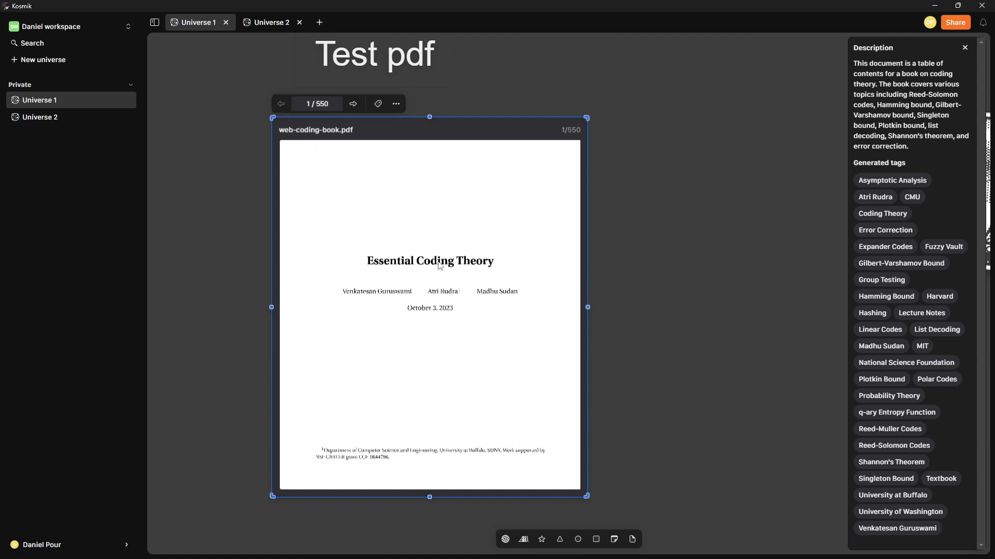
double_click(353, 104)
left_click(353, 104)
left_click(353, 104)
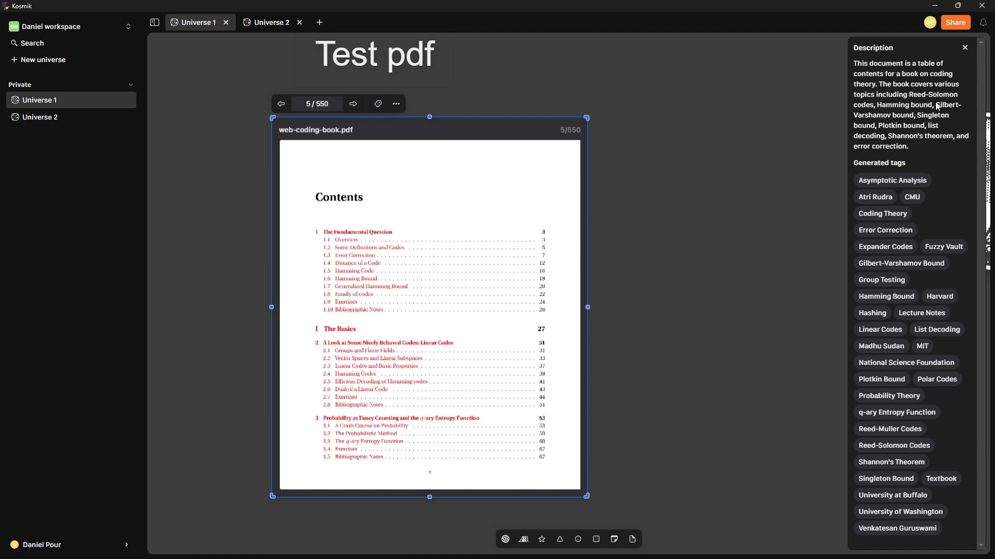
left_click(964, 48)
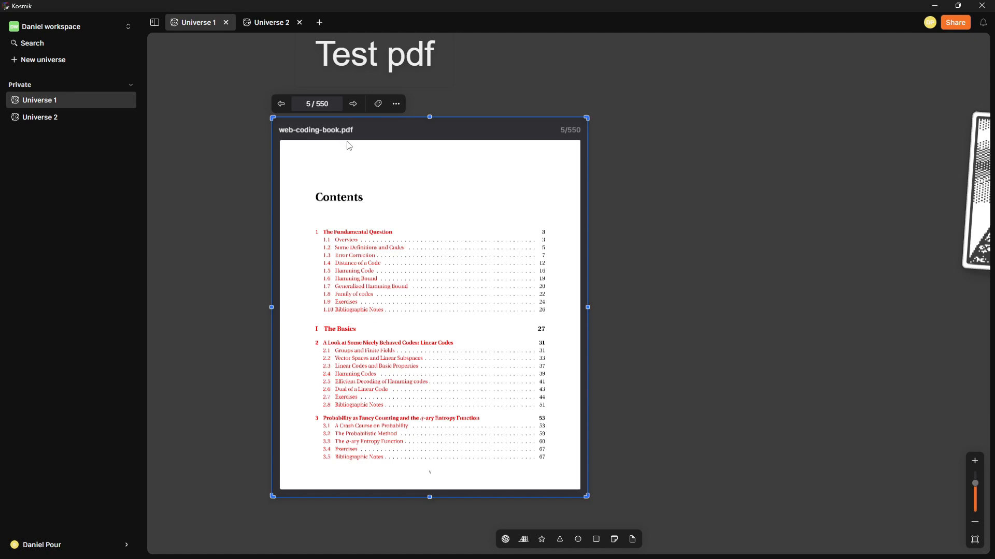
Step: Open the search, try limiting its scope to the personal workspace and set it back to Global
left_click(65, 46)
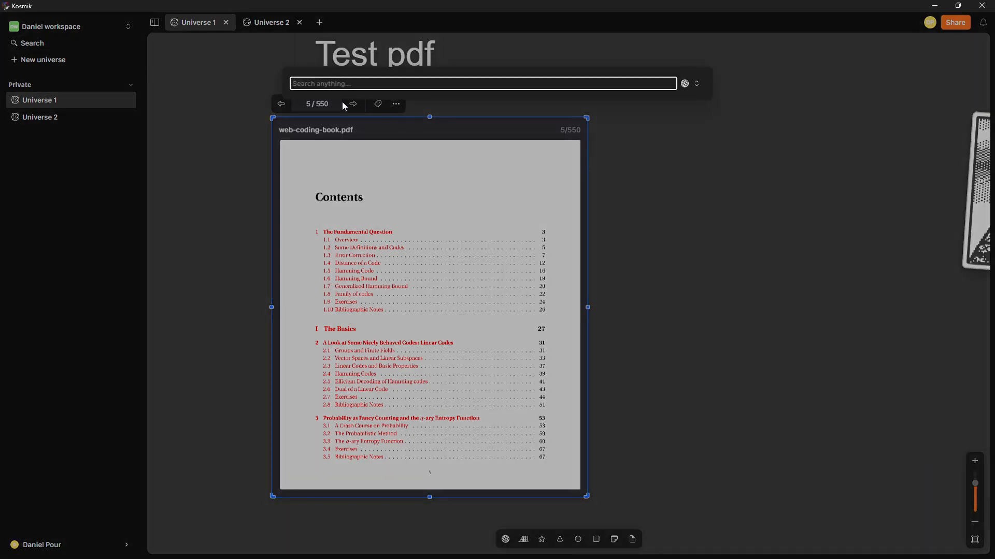
left_click(696, 83)
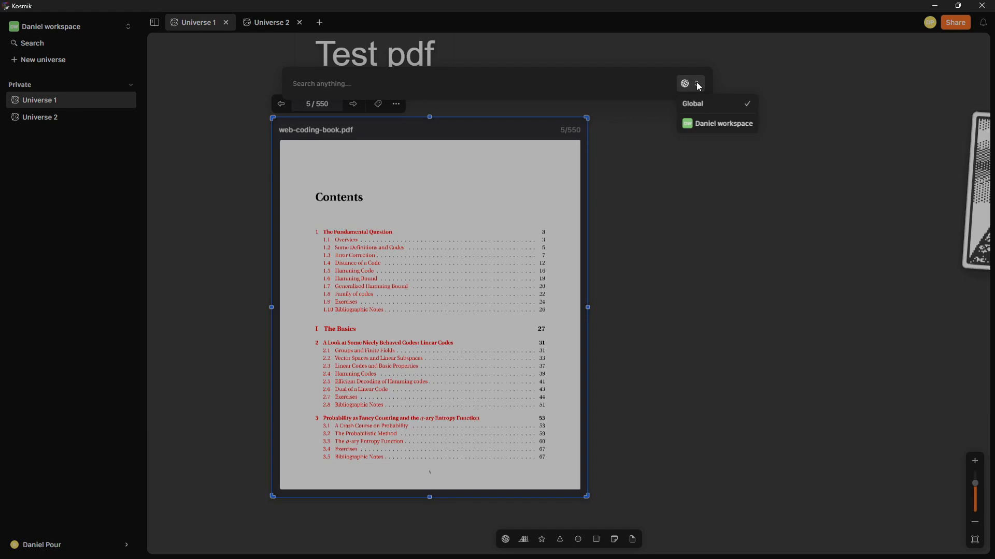
left_click(719, 125)
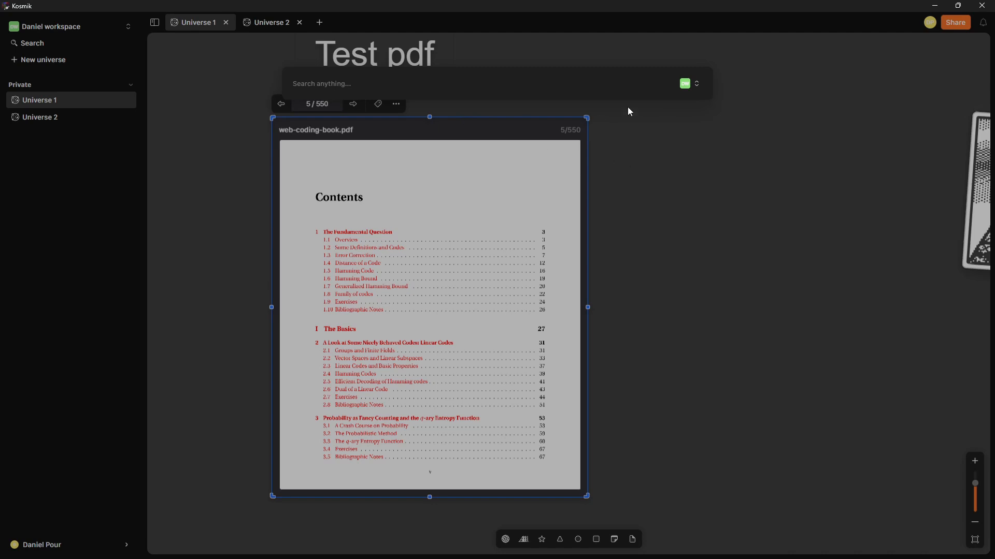
left_click(696, 83)
left_click(719, 106)
left_click(546, 84)
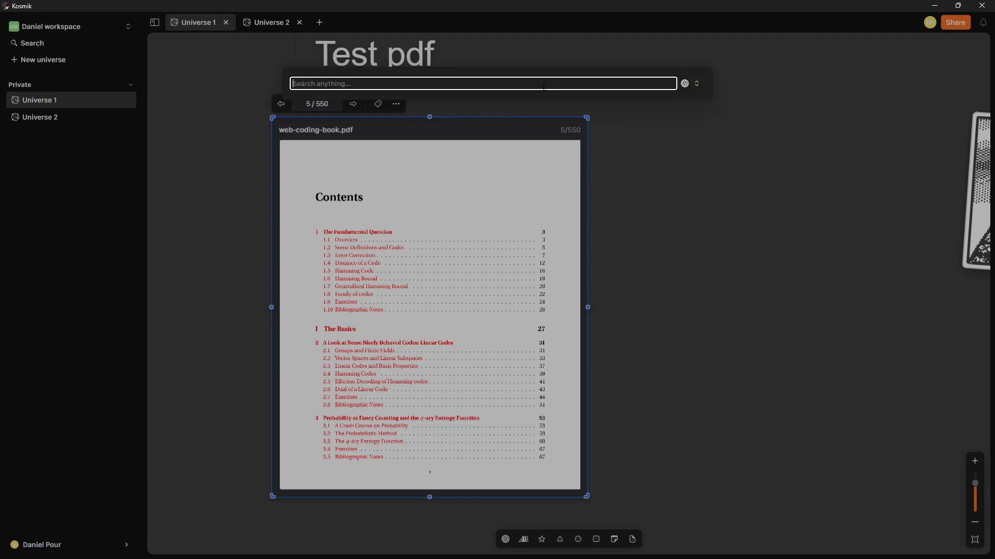
type("brook")
key("BackSpace")
key("BackSpace")
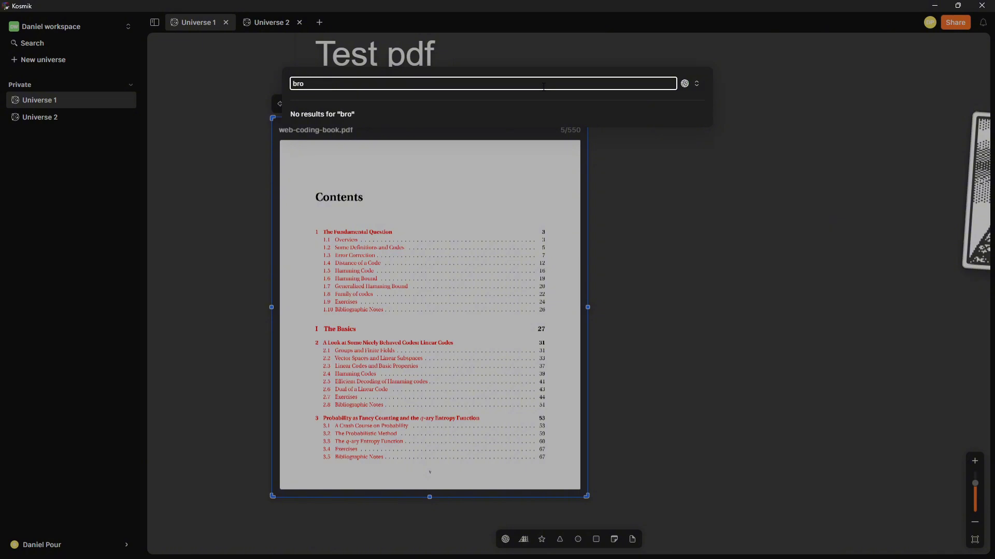
type("w")
key("BackSpace")
key("BackSpace")
key("BackSpace")
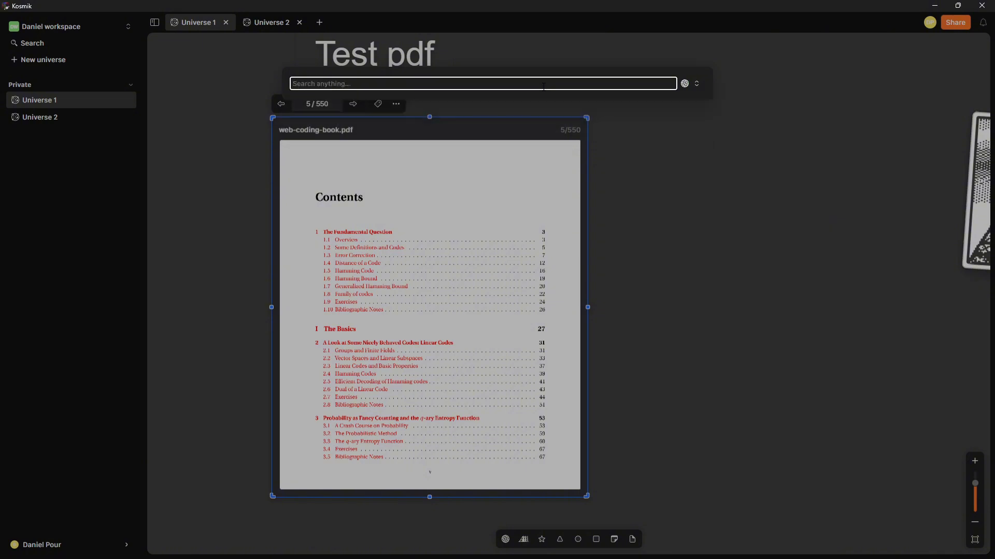
Step: Search all content for "brookly", clear and close the search, and view the workspace options
type("brookly")
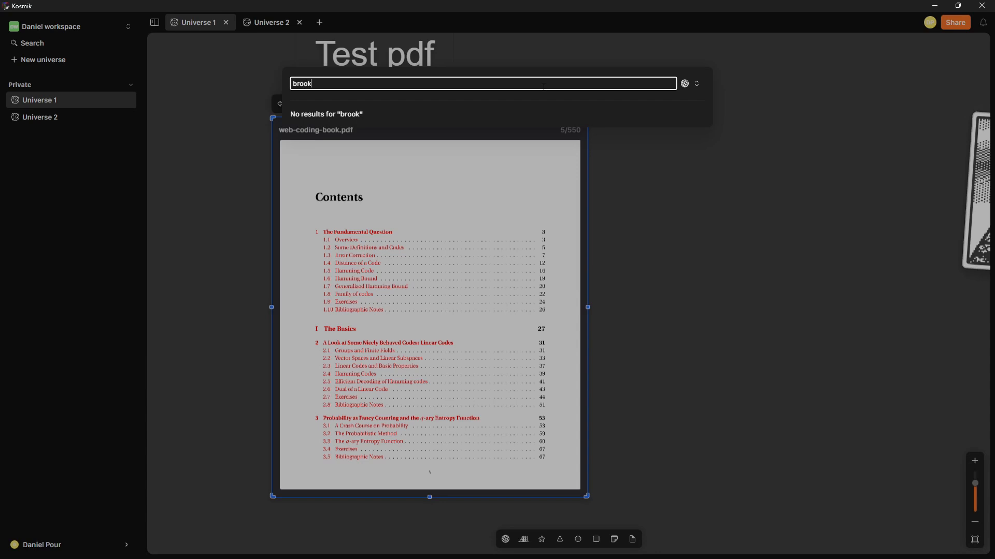
key("BackSpace")
key("BackSpace")
key("BackSpace")
key("BackSpace")
key("BackSpace")
key("BackSpace")
key("BackSpace")
key("Escape")
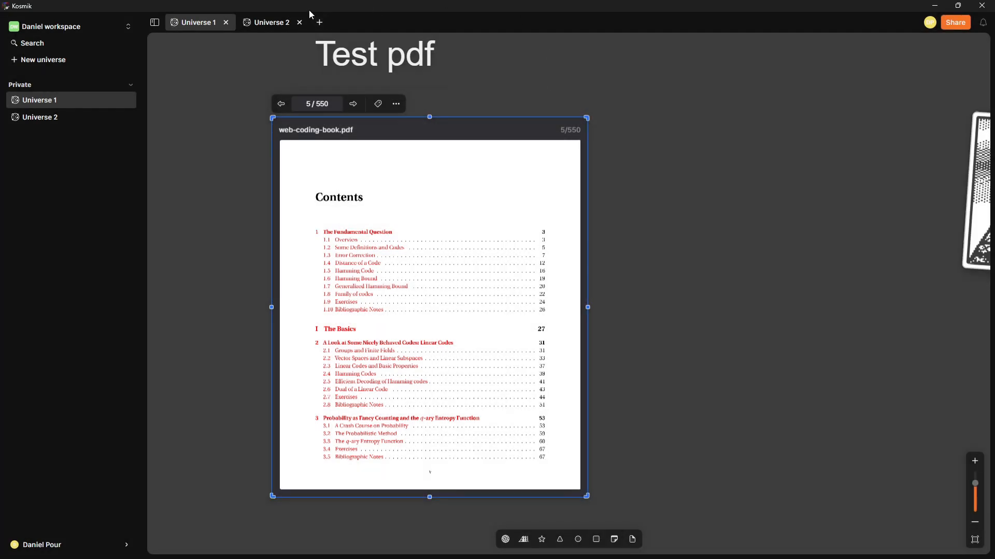
left_click(98, 28)
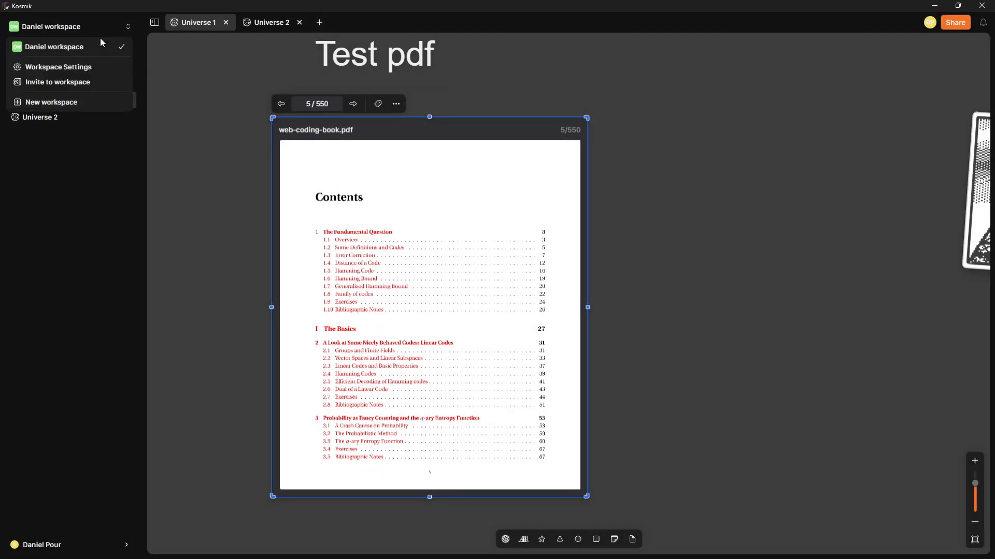
left_click(202, 71)
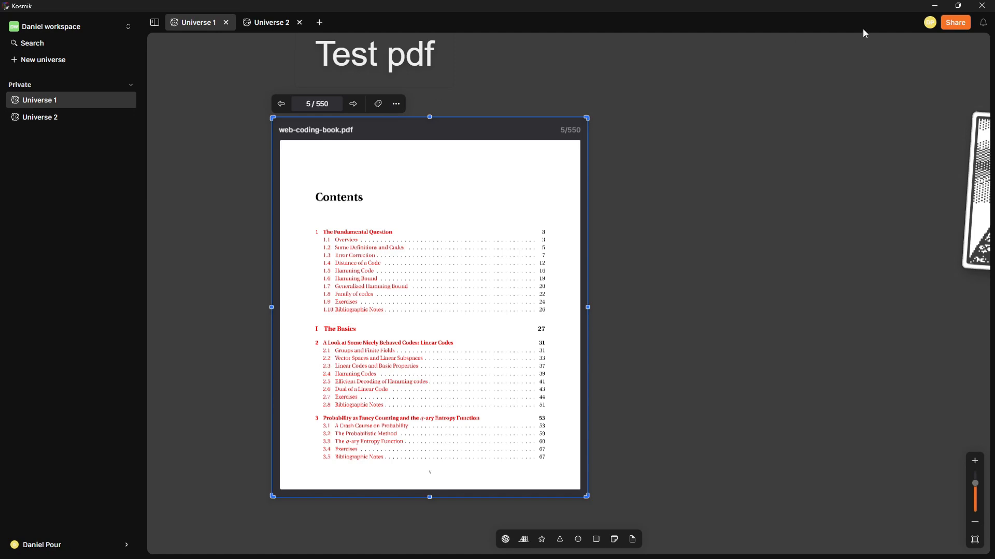
Step: Search for "the basics" and limit the search scope to the personal workspace
left_click(61, 45)
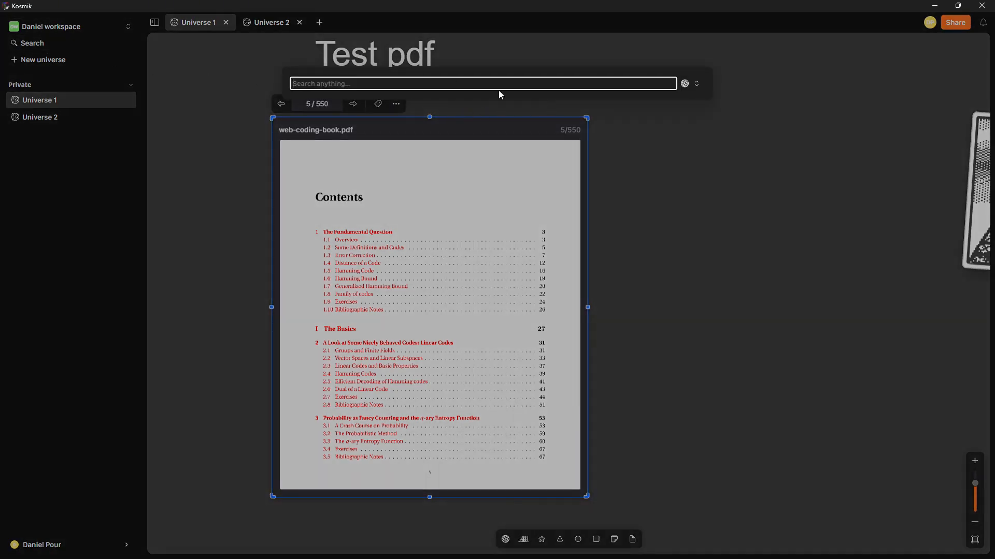
type("the")
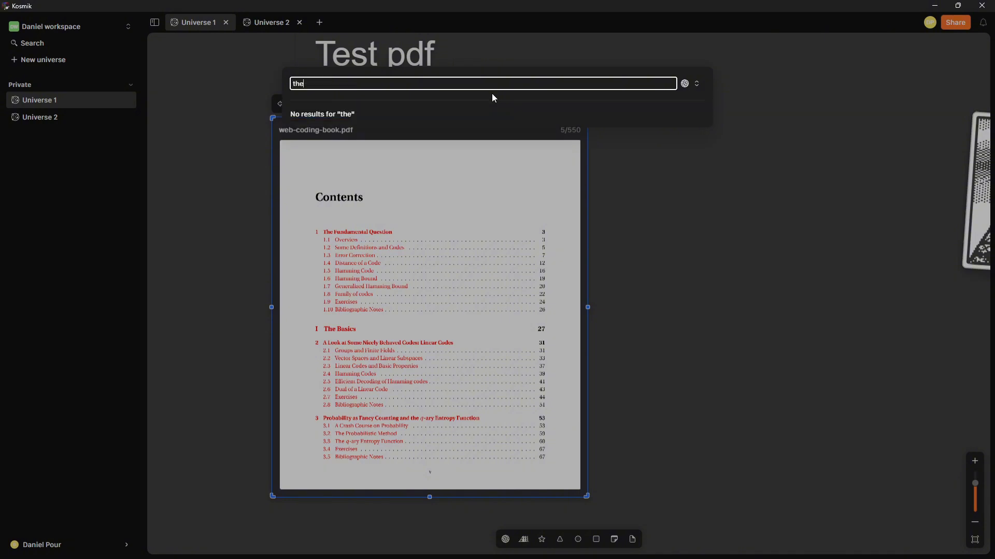
type(" basic")
left_click(691, 86)
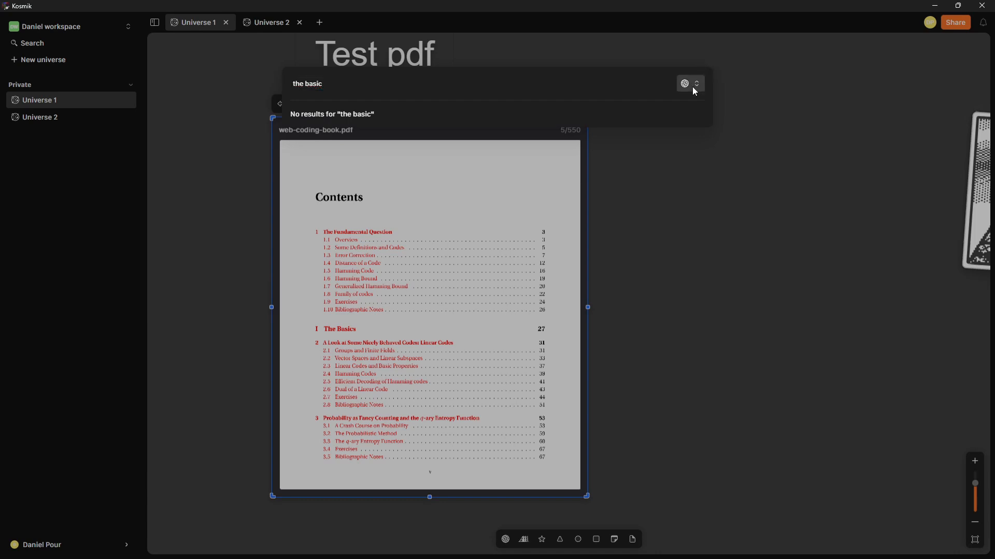
left_click(705, 125)
left_click(407, 81)
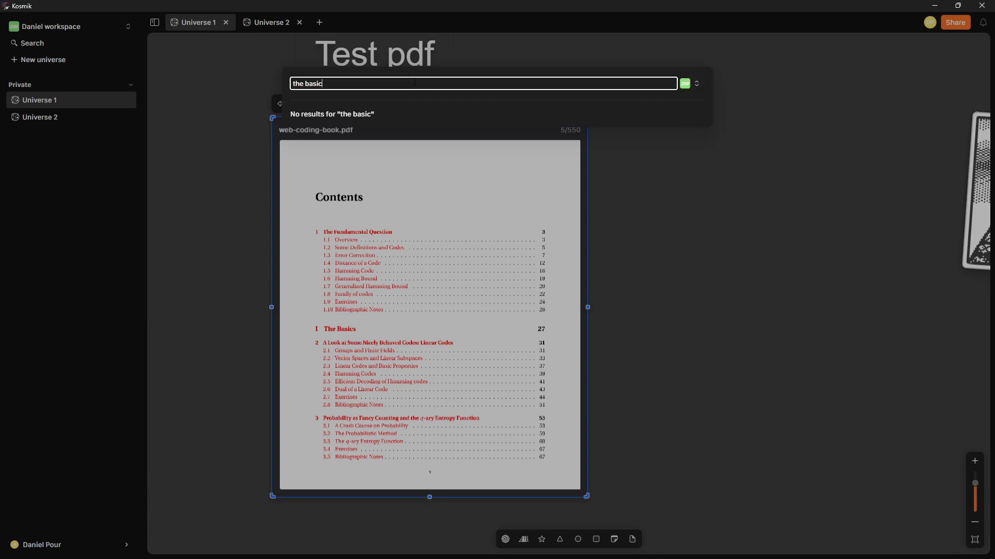
type("s")
Step: Replace the search query with "contents" and close the search
key("BackSpace")
key("BackSpace")
key("BackSpace")
key("BackSpace")
key("BackSpace")
key("BackSpace")
key("BackSpace")
key("BackSpace")
key("BackSpace")
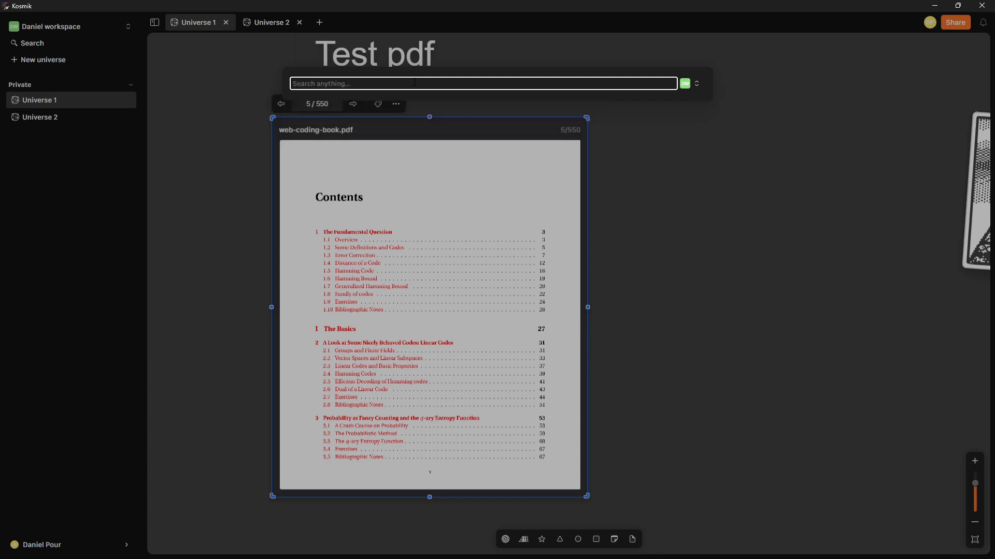
type("contents")
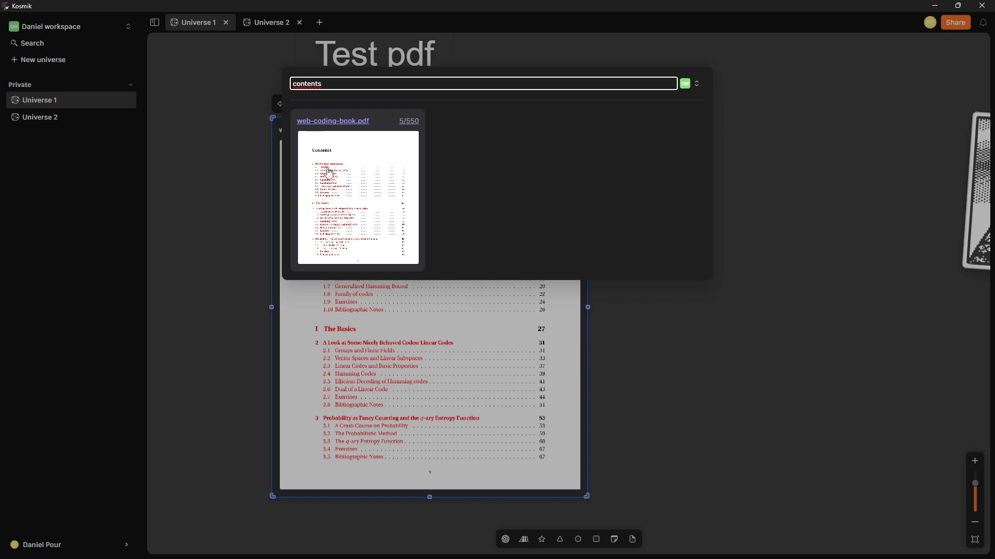
left_click(419, 272)
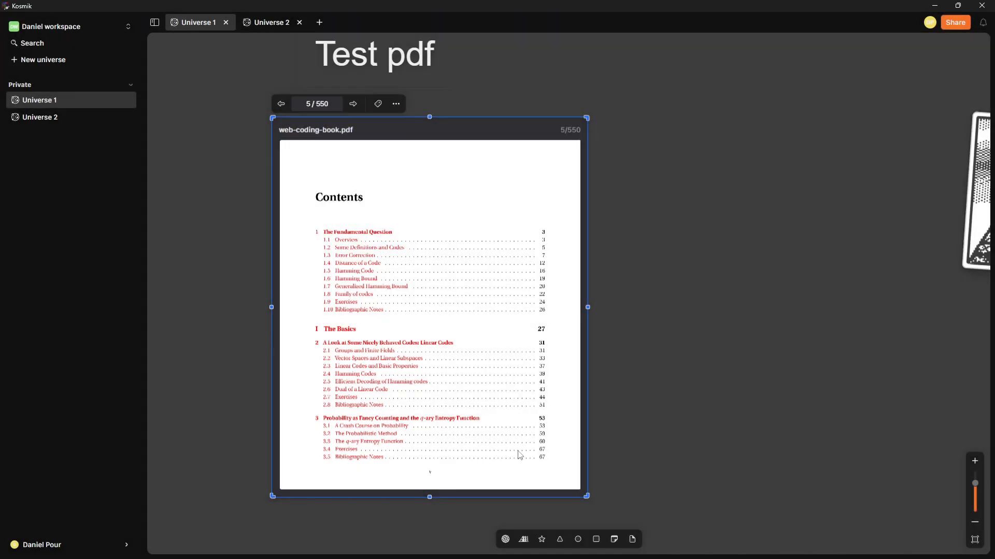
Step: Page web-coding-book.pdf forward to page 18, the start of Chapter 1
left_click(355, 105)
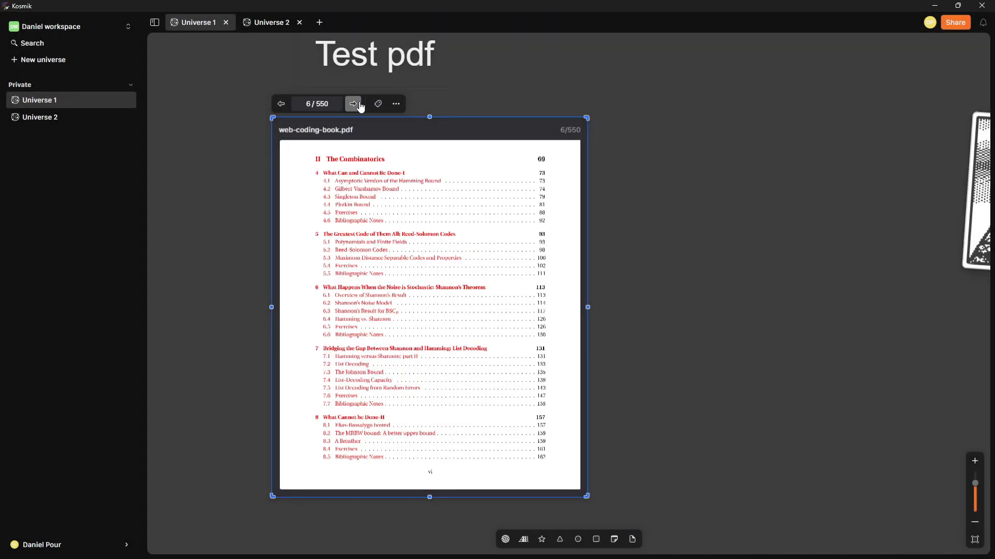
left_click(354, 104)
left_click(354, 105)
left_click(354, 104)
left_click(354, 104)
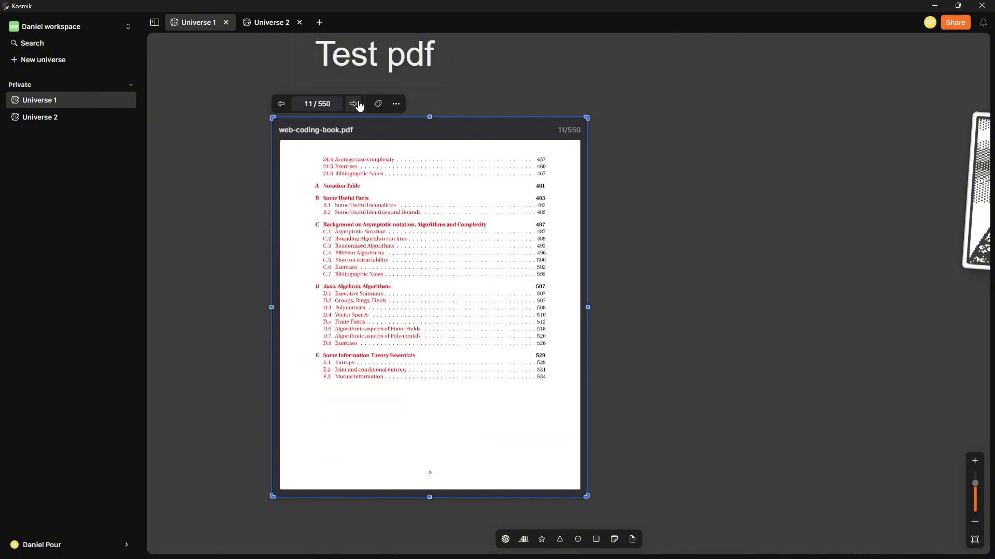
left_click(354, 104)
left_click(354, 104)
left_click(355, 104)
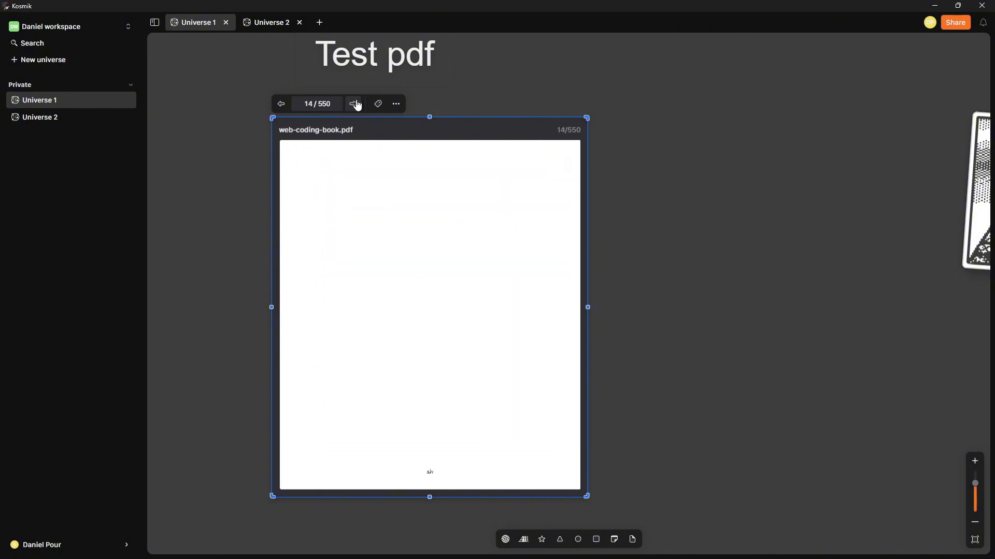
left_click(354, 105)
left_click(355, 104)
left_click(354, 104)
left_click(355, 104)
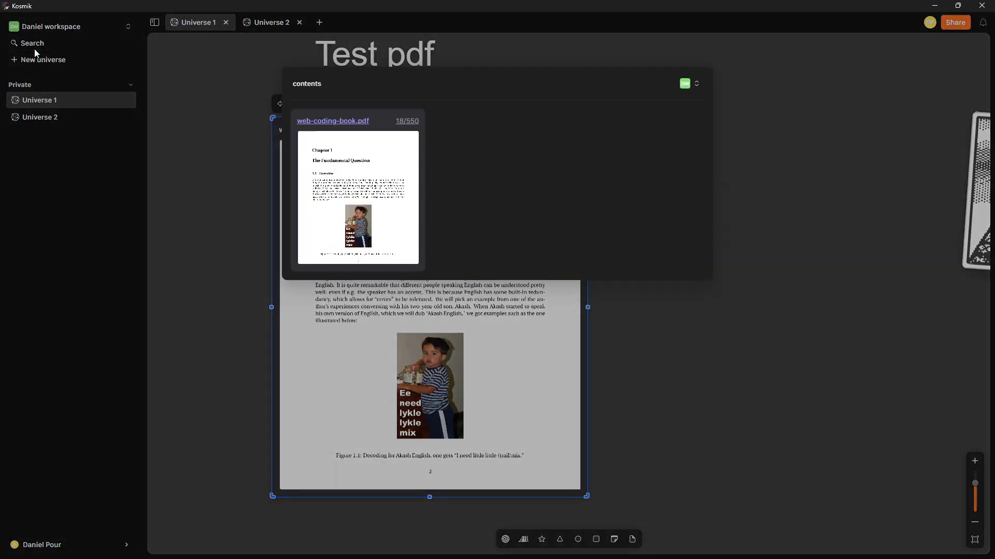
Step: Search the personal workspace for the section title "overview" and clear the query
left_click(34, 49)
left_click(399, 77)
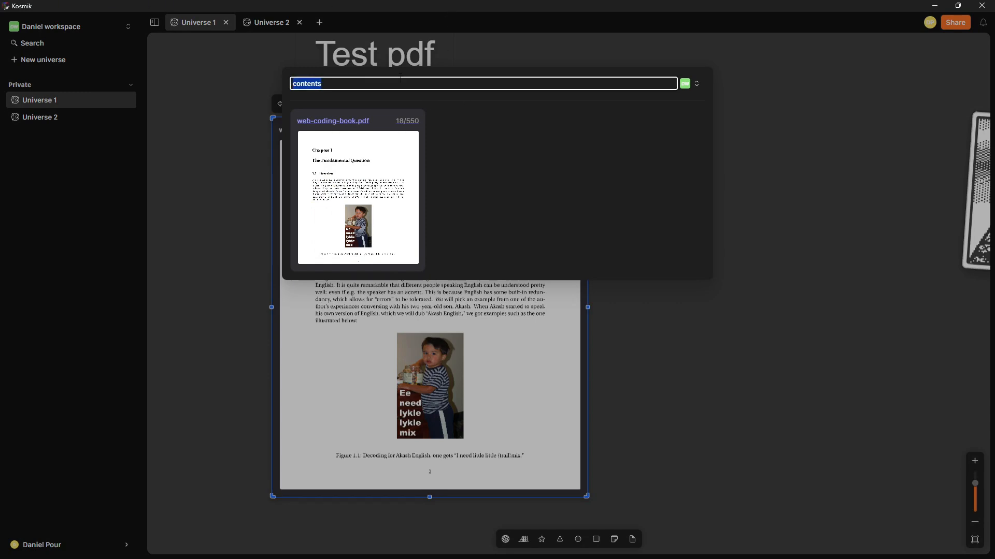
type("cverview")
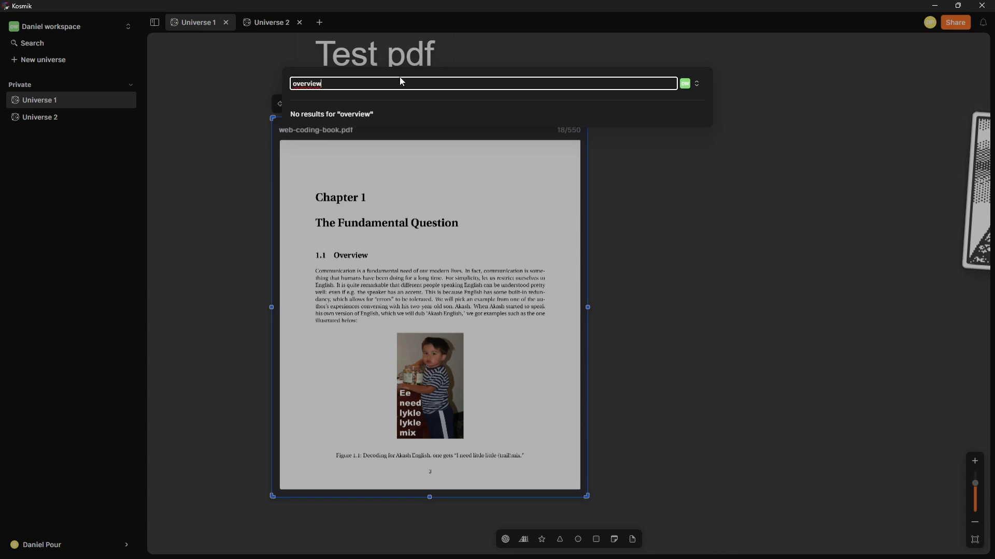
key("BackSpace")
key("BackSpace")
key("BackSpace")
key("BackSpace")
key("BackSpace")
key("BackSpace")
key("BackSpace")
key("BackSpace")
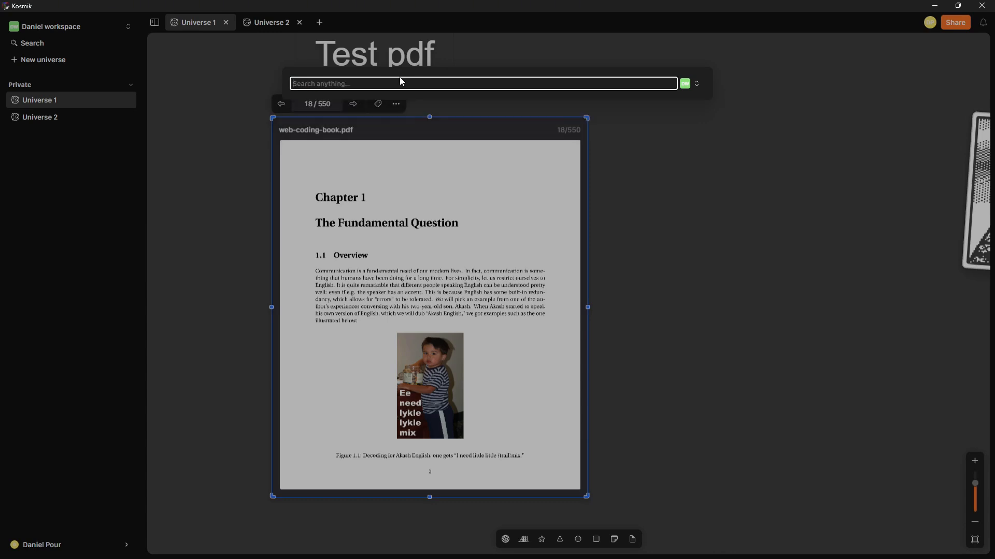
Step: Search for "1.1" and for "chapter 1", clearing each query, and close the search
type("1.1")
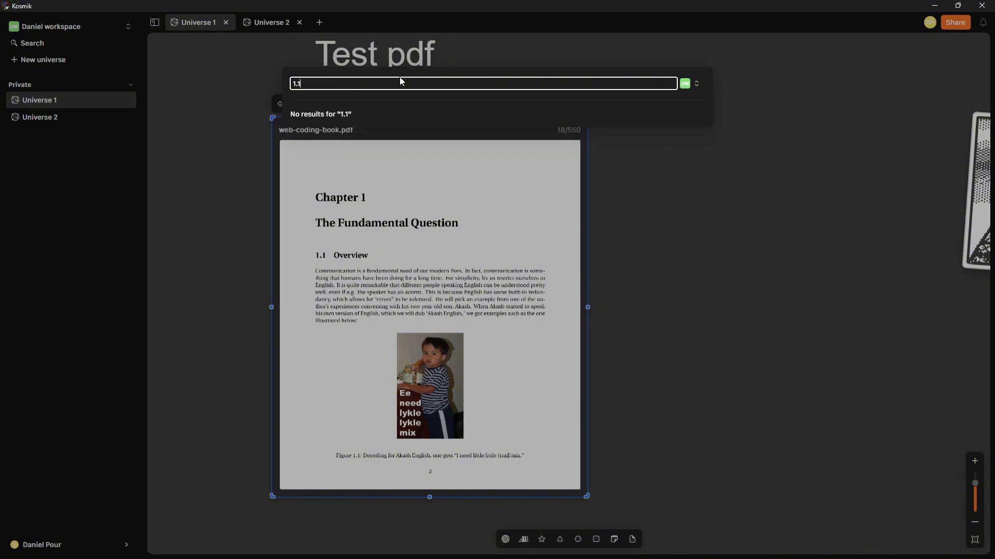
key("BackSpace")
key("BackSpace")
key("BackSpace")
type("chapter 1")
key("BackSpace")
key("BackSpace")
key("BackSpace")
key("BackSpace")
key("BackSpace")
key("BackSpace")
key("BackSpace")
key("BackSpace")
key("BackSpace")
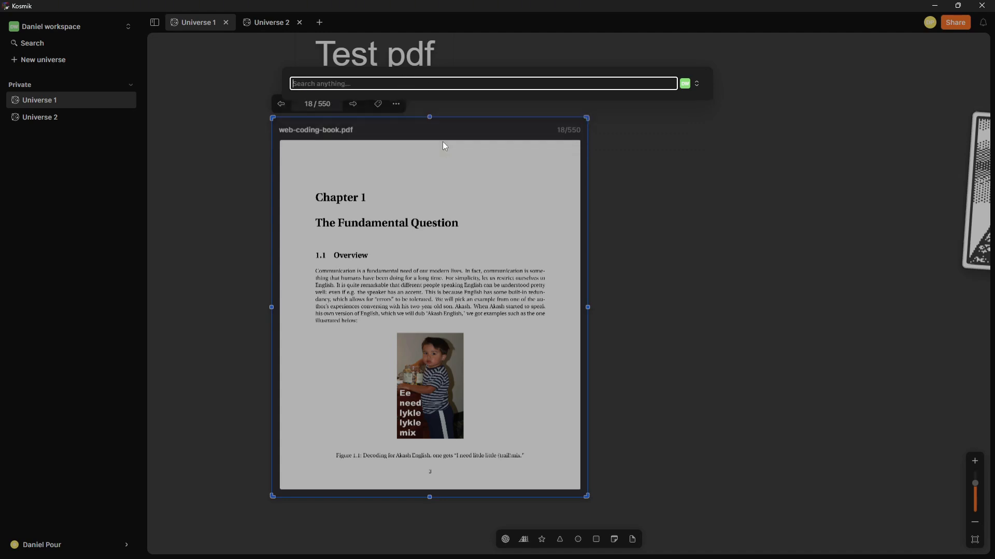
key("Escape")
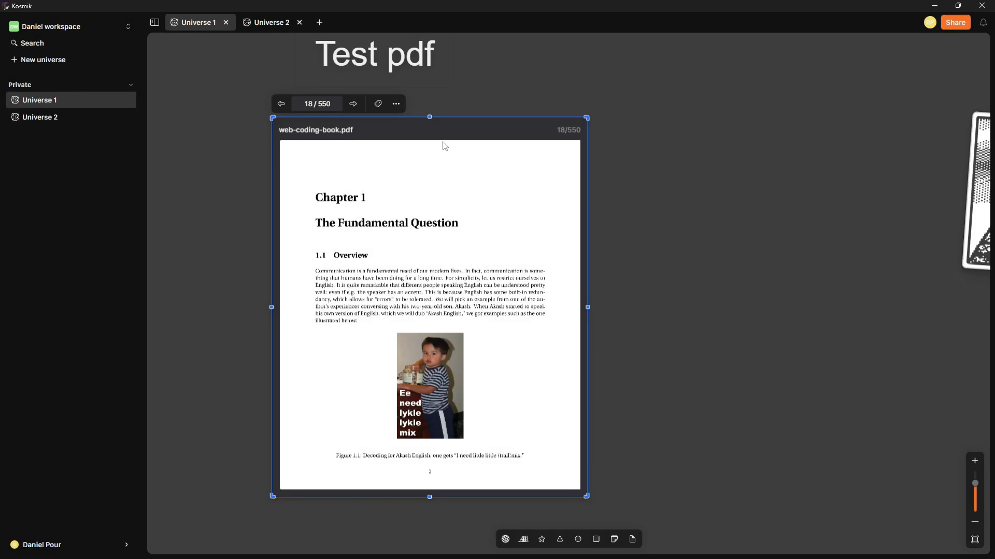
Step: Page the PDF forward to page 20, search the workspace for "questions" and close the search
left_click(353, 104)
left_click(352, 104)
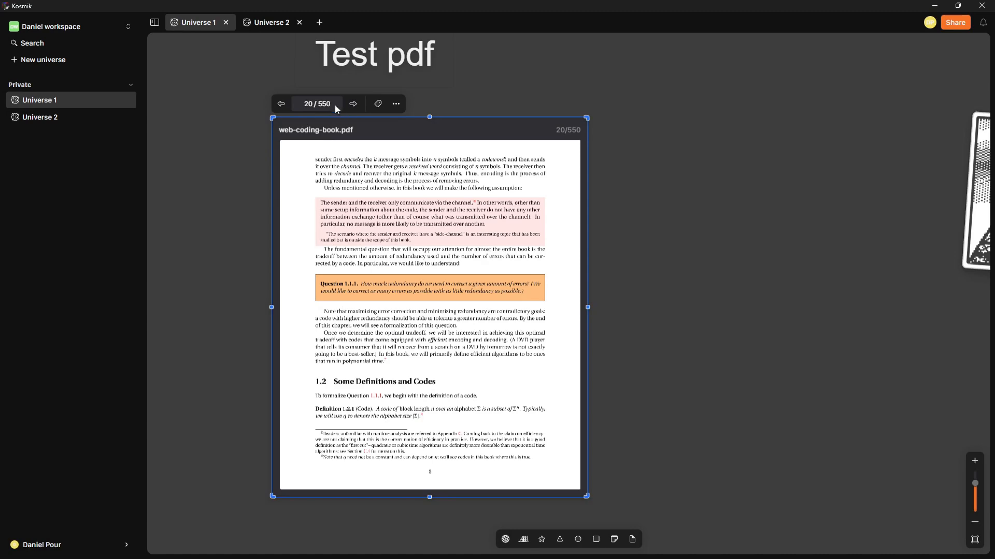
left_click(45, 46)
key("Escape")
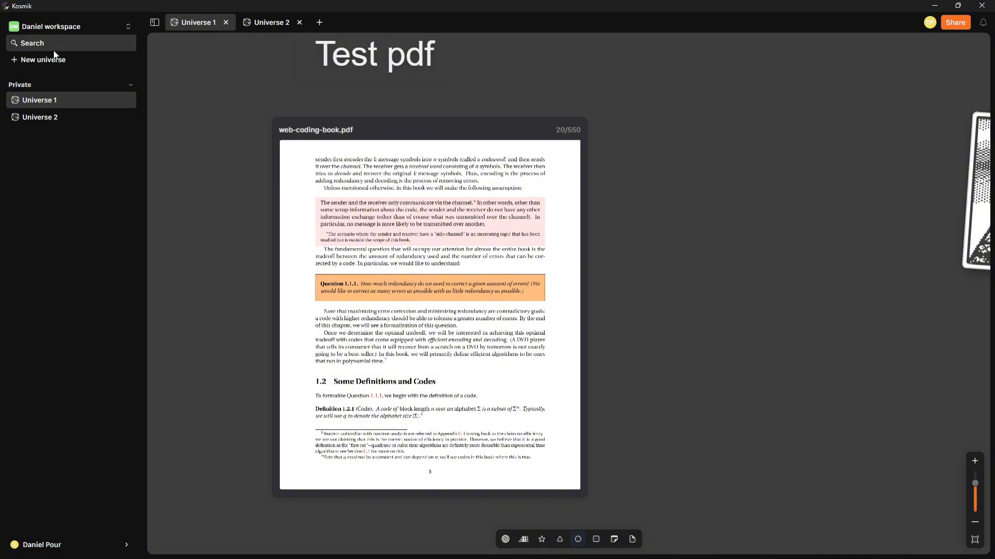
left_click(44, 43)
type("e")
key("Escape")
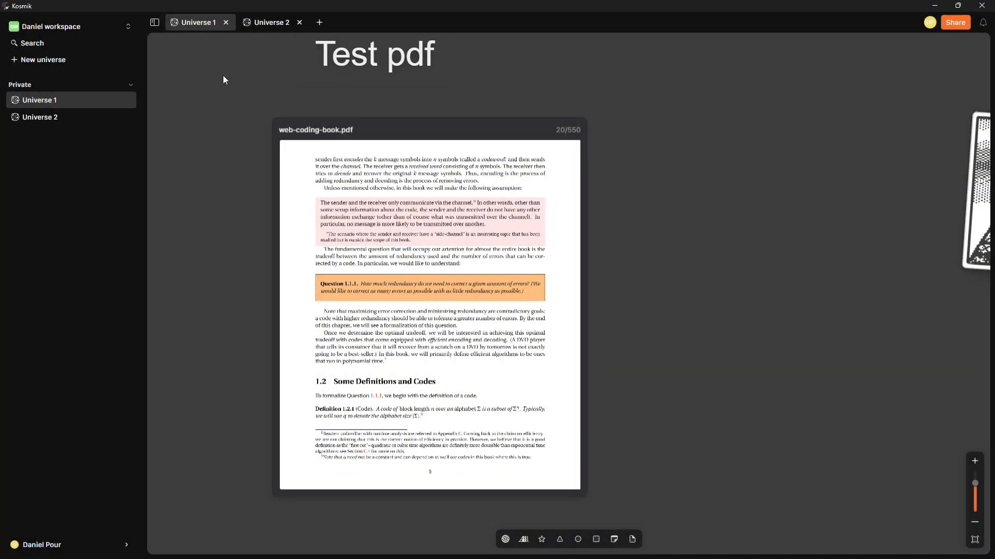
left_click(33, 43)
type("questions")
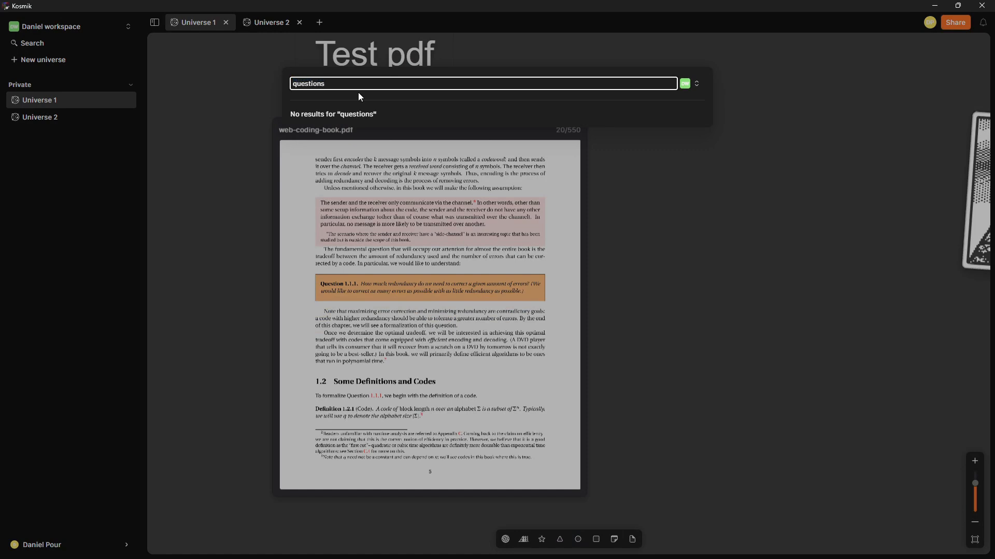
key("Escape")
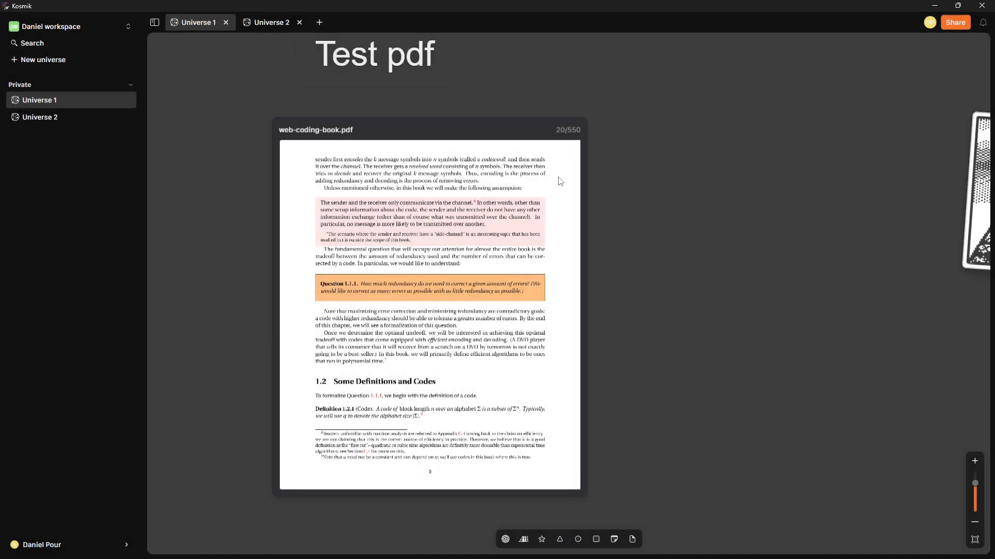
Step: Select the web-coding-book.pdf card, review its additional options and deselect it
left_click(539, 139)
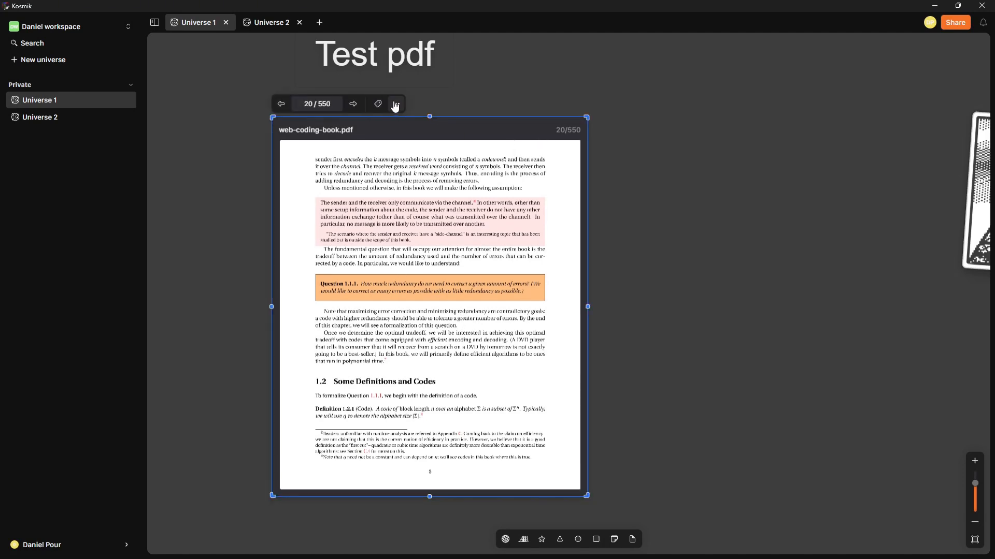
left_click(395, 104)
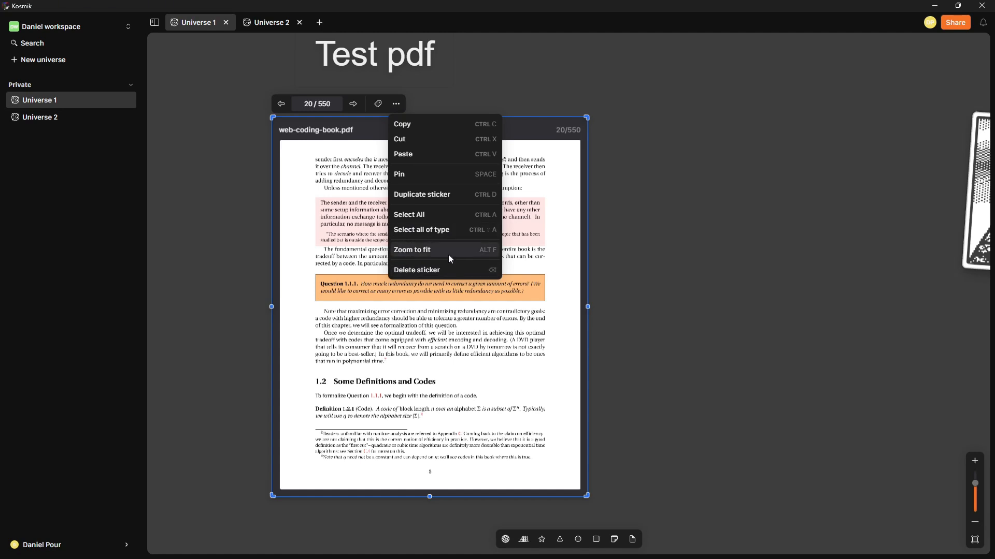
left_click(576, 359)
left_click(644, 500)
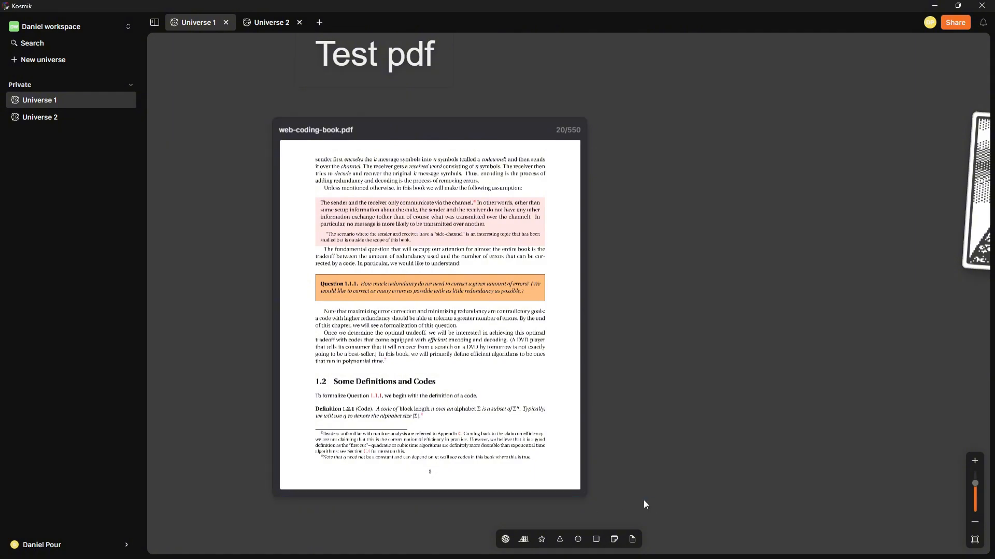
Step: Enlarge the web-coding-book.pdf card, mainly in width, and inspect how page 20 fits in it
left_click(557, 475)
left_click_drag(586, 495, 677, 526)
scroll(445, 249, "up", 3)
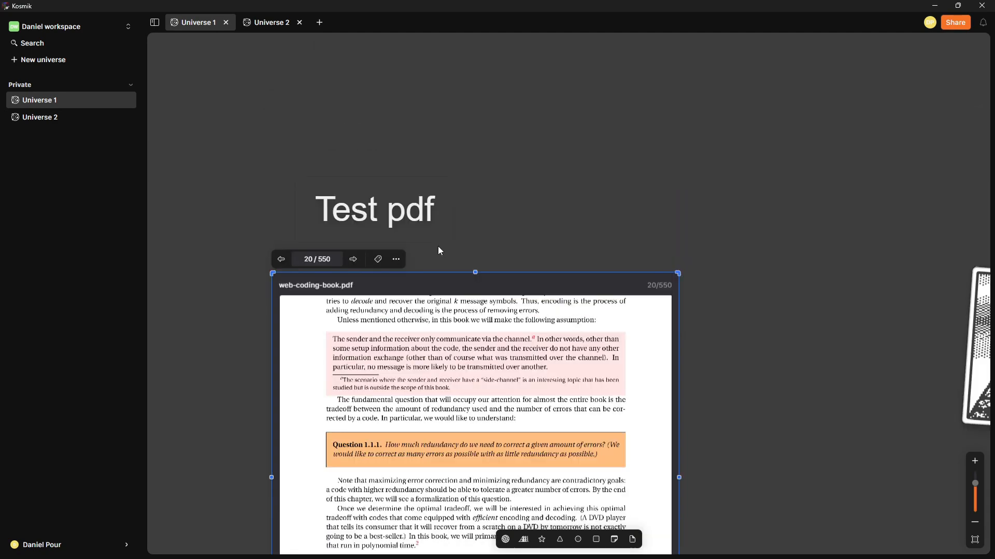
scroll(474, 290, "down", 6)
scroll(500, 272, "up", 6)
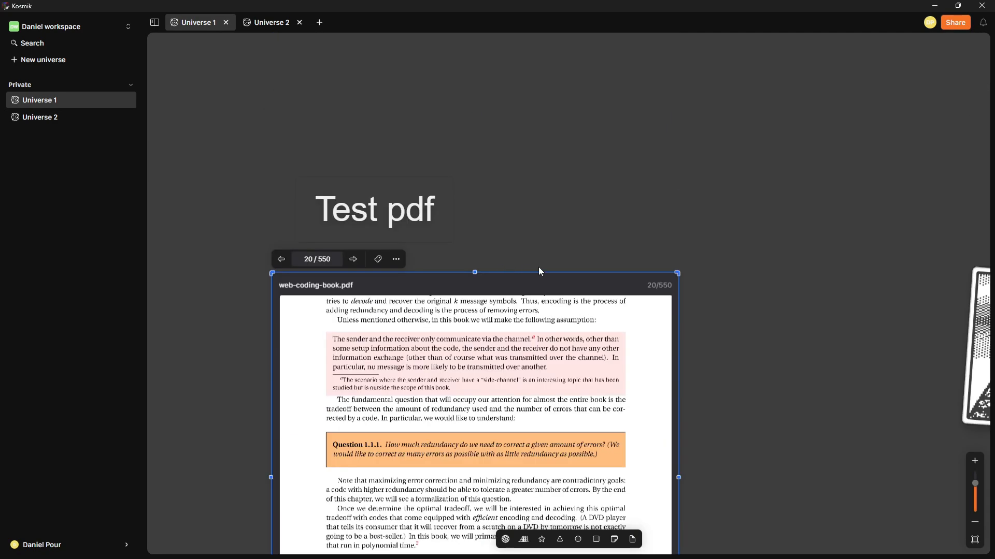
right_click(534, 309)
left_click(412, 298)
scroll(436, 293, "down", 2)
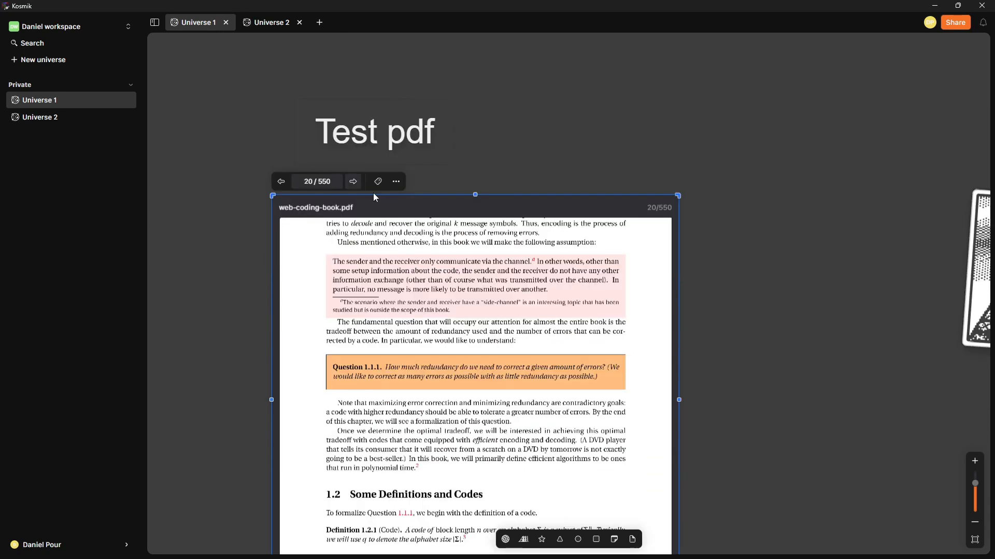
Step: Turn the PDF to page 21 and stretch its card taller at the lower edge
left_click(353, 182)
scroll(375, 310, "up", 2)
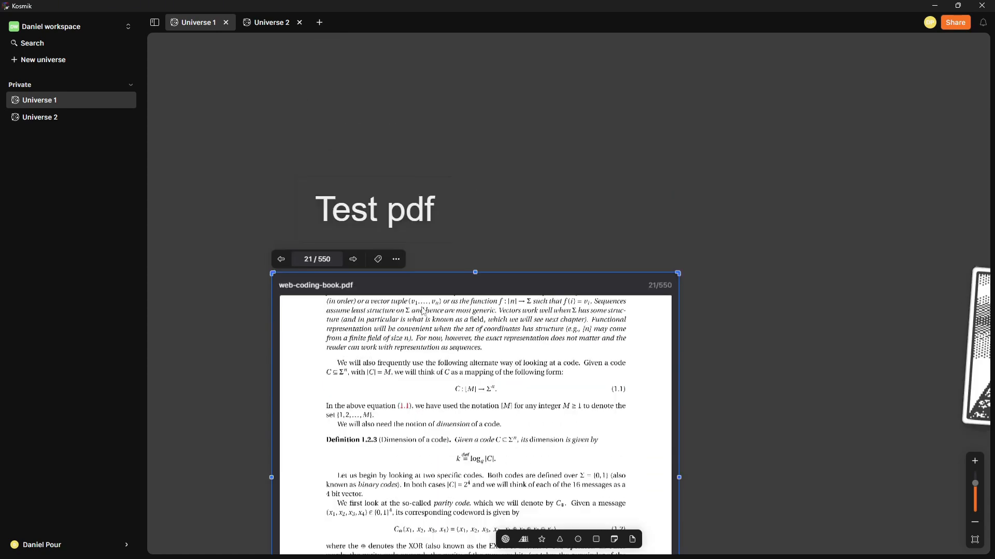
scroll(375, 310, "down", 4)
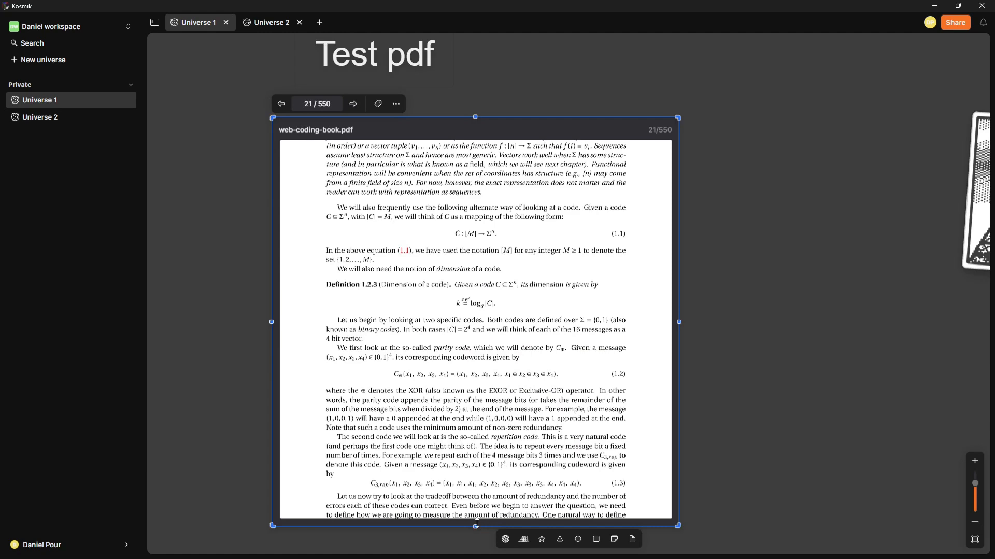
left_click_drag(475, 527, 487, 554)
scroll(493, 200, "up", 3)
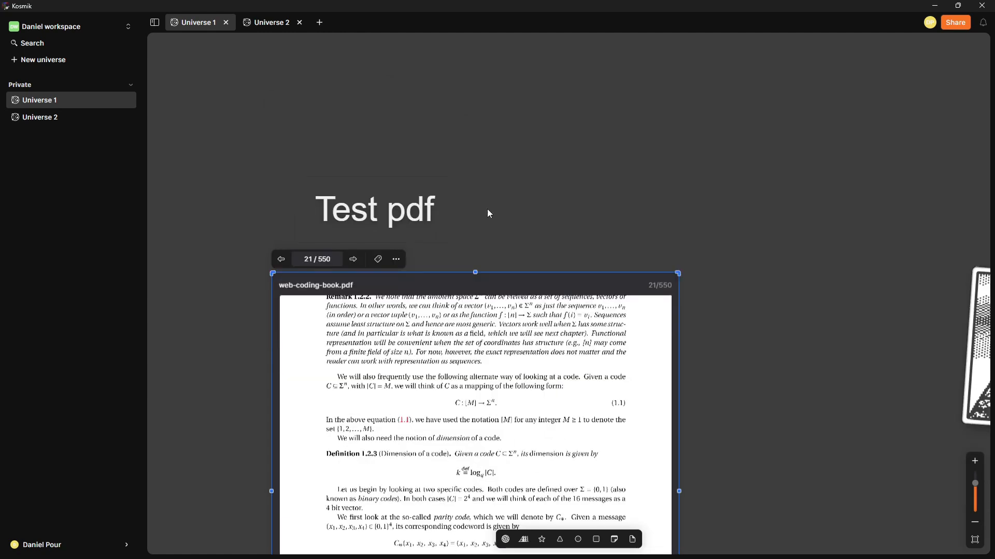
Step: Stretch the web-coding-book.pdf card taller at its upper edge so the whole of page 21 fits
left_click(471, 266)
left_click(473, 279)
left_click(474, 245)
left_click_drag(474, 273, 477, 228)
left_click(475, 273)
scroll(518, 275, "down", 3)
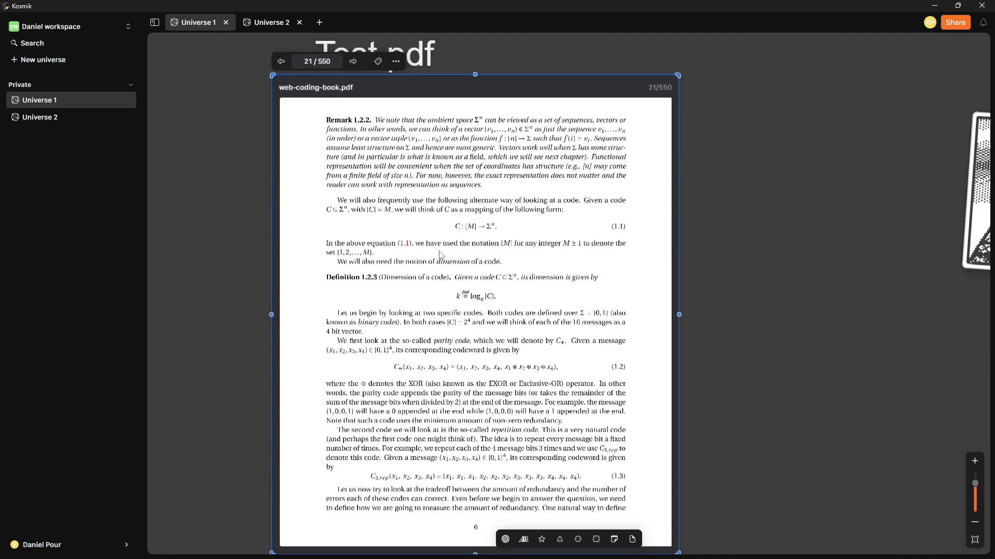
Step: Look over page 21 of the PDF and check which context options its card offers
right_click(392, 237)
left_click(323, 212)
left_click(257, 184)
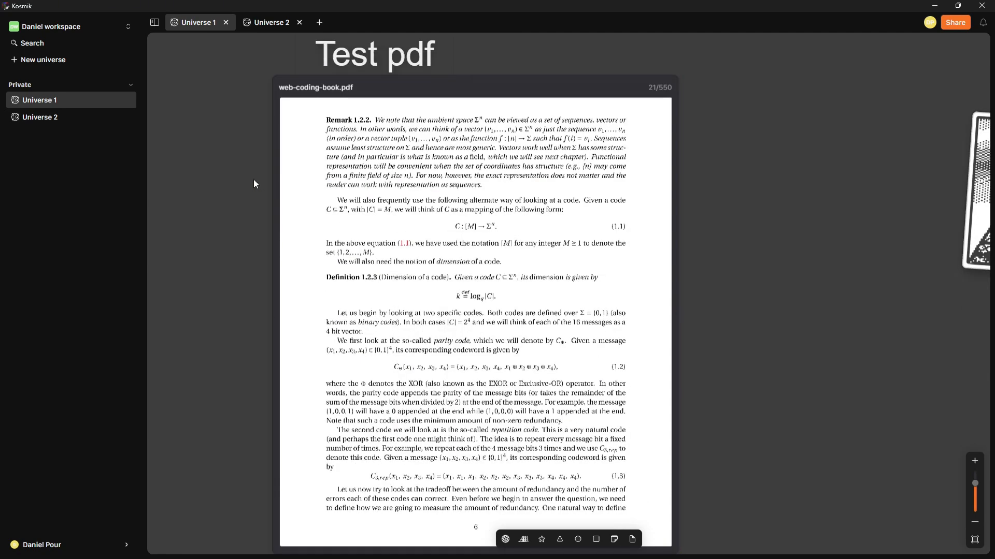
left_click(665, 85)
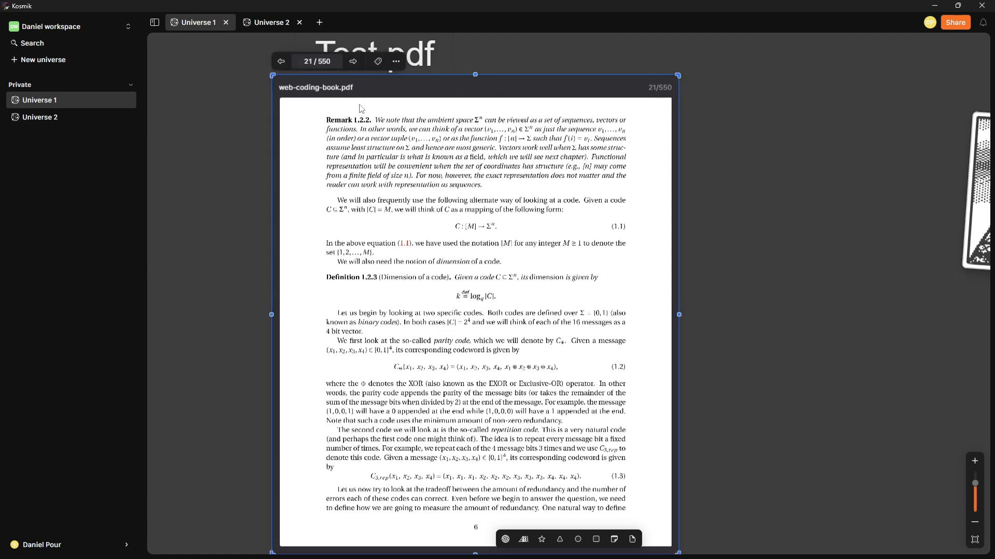
scroll(447, 284, "down", 3)
scroll(481, 301, "up", 3)
scroll(424, 150, "down", 3)
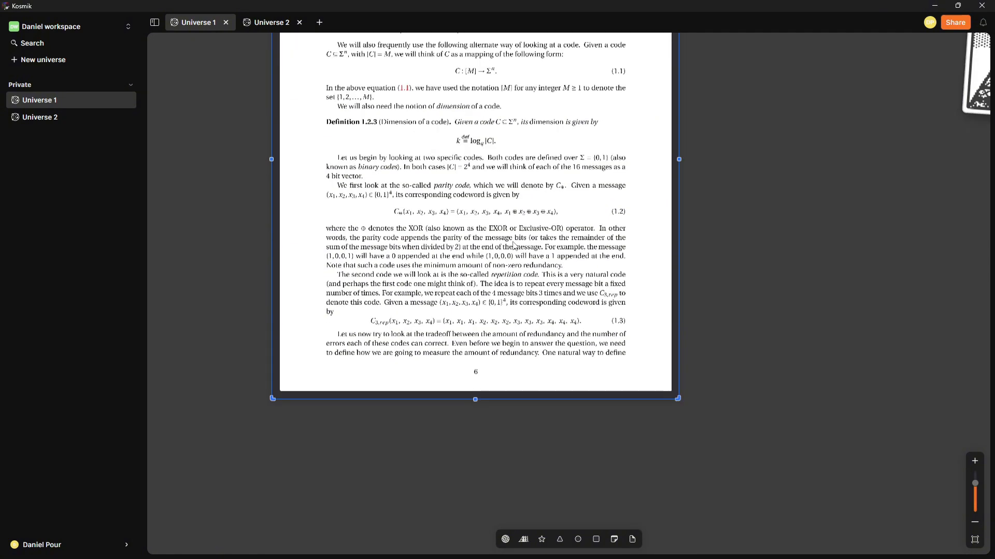
scroll(504, 246, "up", 2)
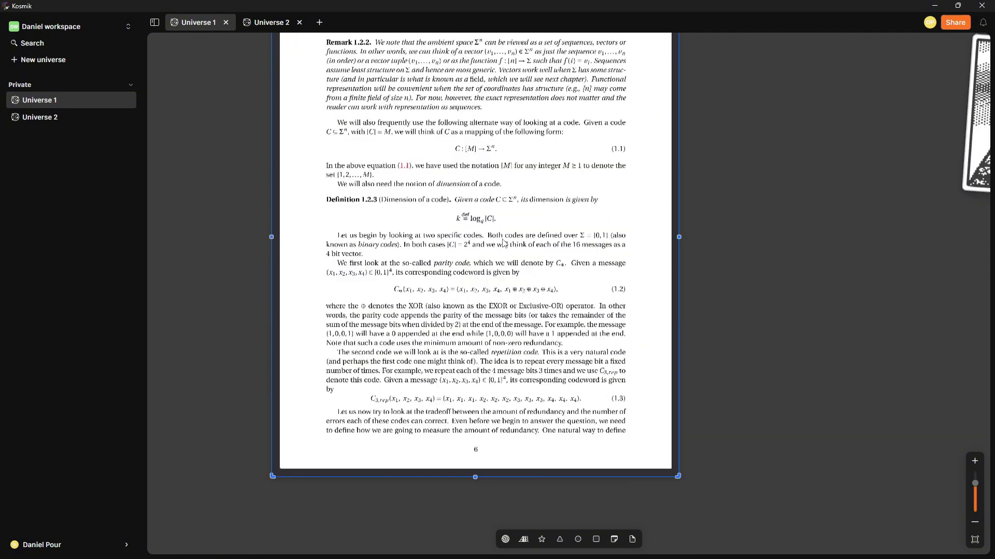
scroll(415, 200, "up", 2)
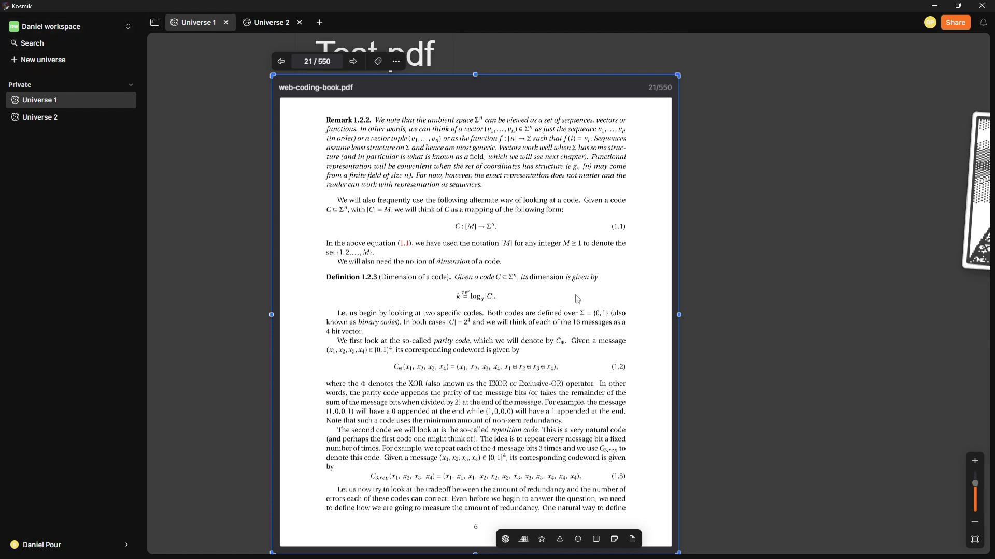
right_click(447, 152)
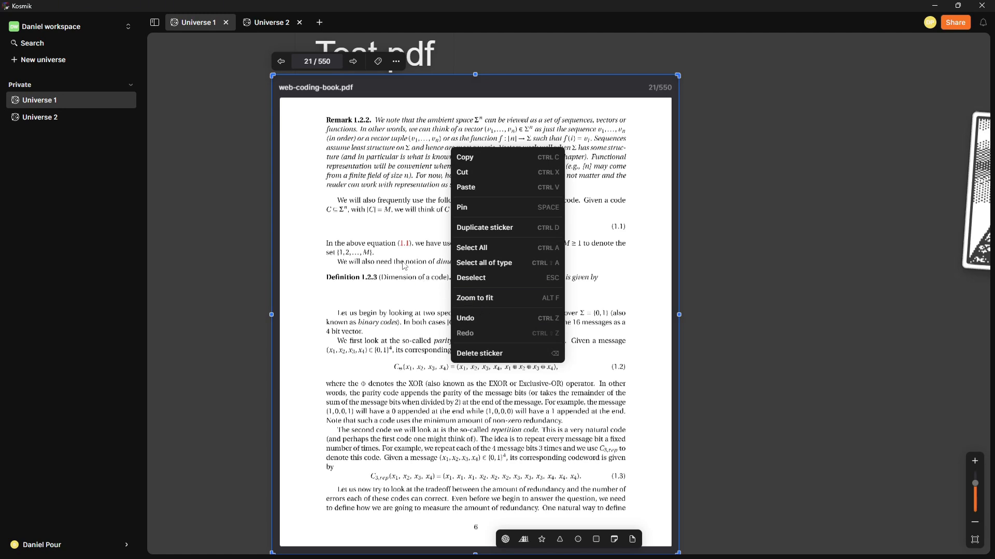
left_click(405, 266)
Step: Move the web-coding-book.pdf card farther left and slightly down, beneath the "Test pdf" heading
left_click_drag(318, 241, 358, 251)
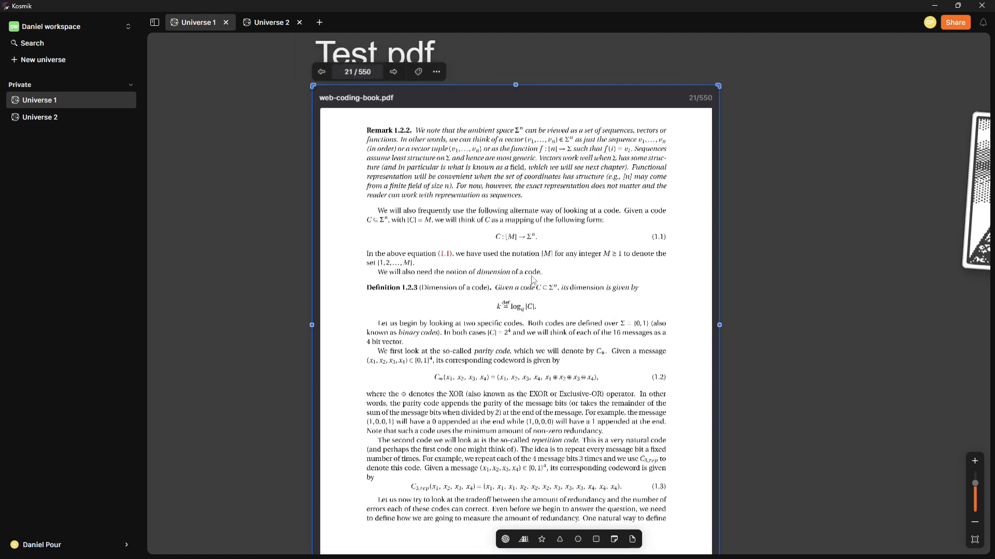
left_click_drag(532, 276, 439, 265)
left_click(682, 292)
left_click(548, 279)
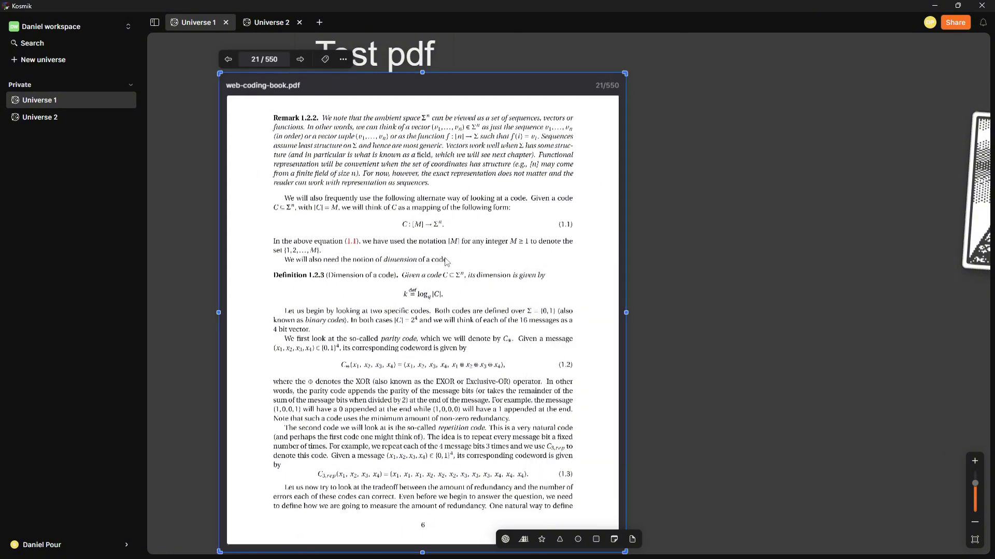
mouse_move(484, 260)
left_mouse_down()
mouse_move(615, 241)
mouse_move(627, 248)
mouse_move(561, 272)
mouse_move(469, 271)
left_mouse_up()
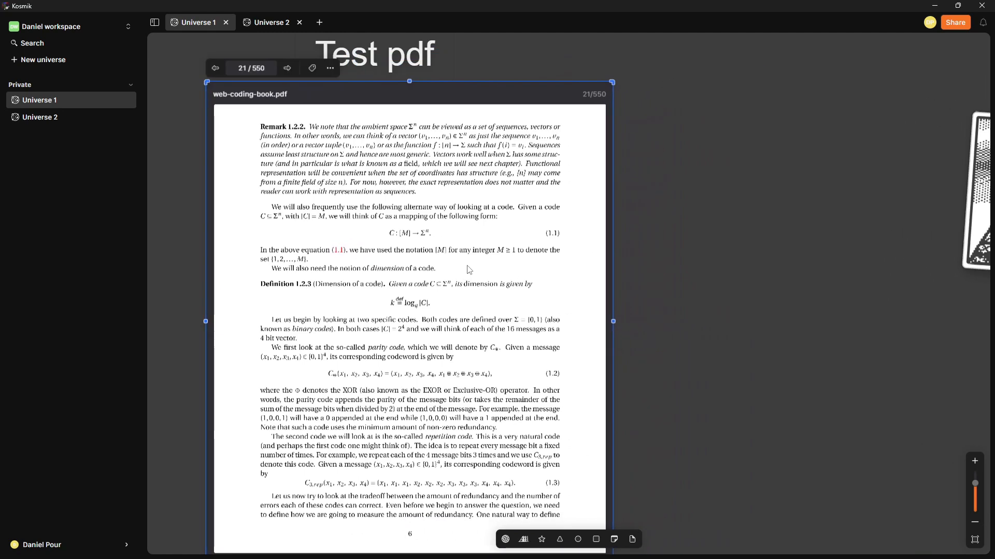
Step: Check the context options over the last lines of page 21 and return to the card's header
scroll(469, 271, "down", 3)
right_click(518, 356)
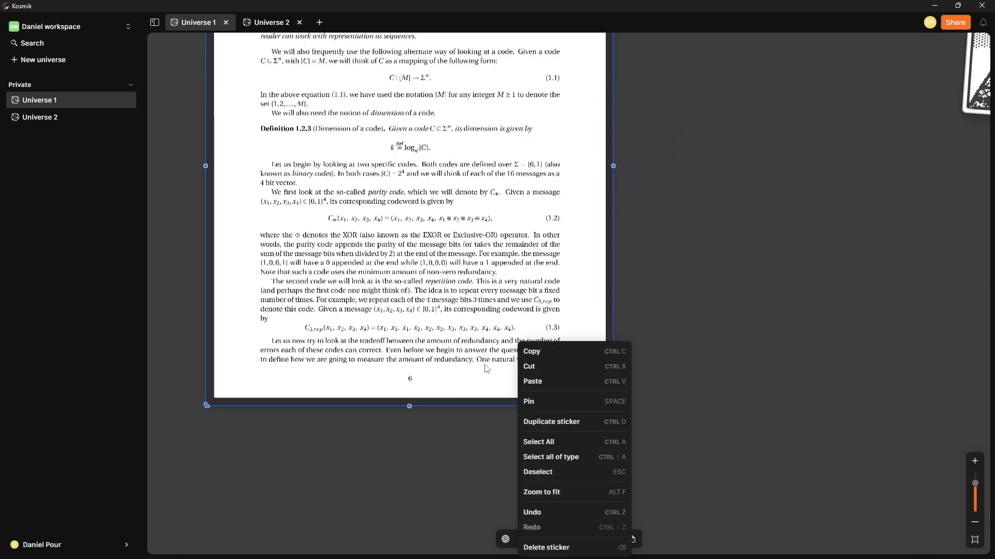
left_click(444, 397)
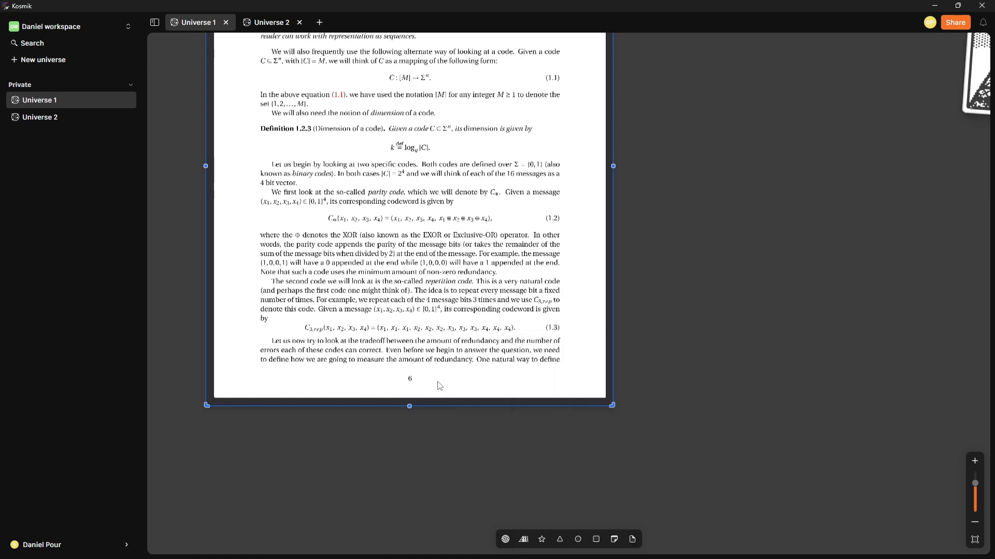
scroll(440, 386, "up", 3)
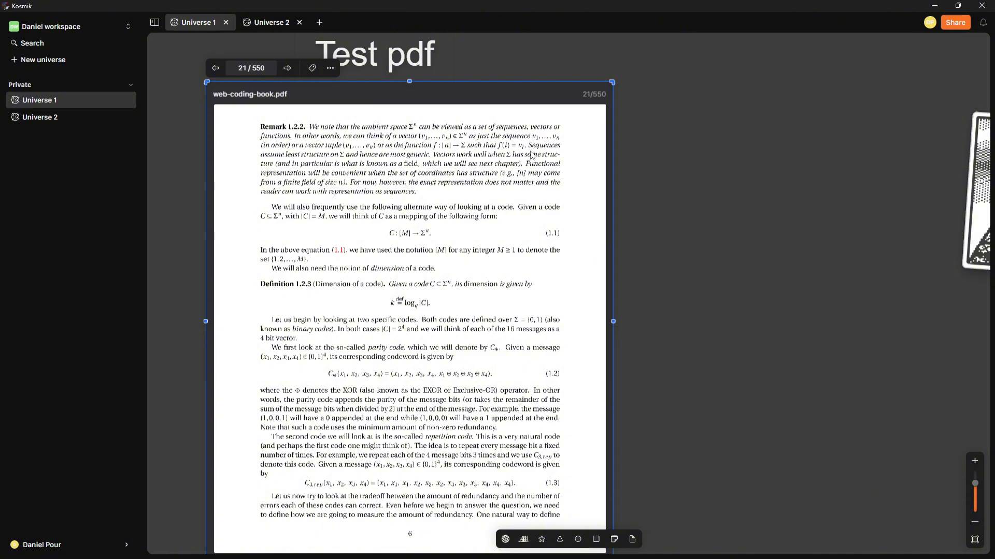
scroll(527, 215, "down", 2)
scroll(527, 215, "up", 2)
scroll(489, 131, "down", 2)
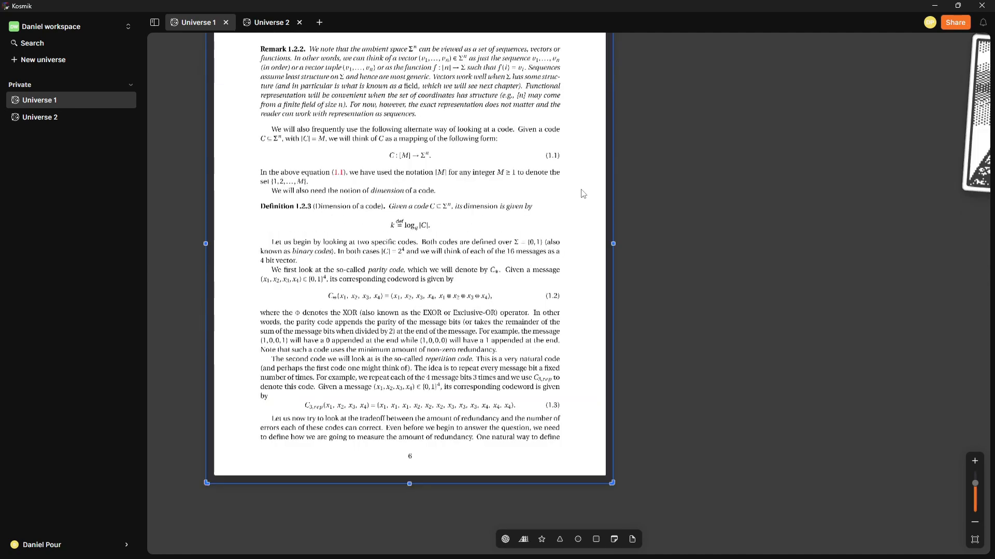
scroll(513, 194, "up", 2)
scroll(476, 194, "down", 2)
scroll(497, 199, "up", 2)
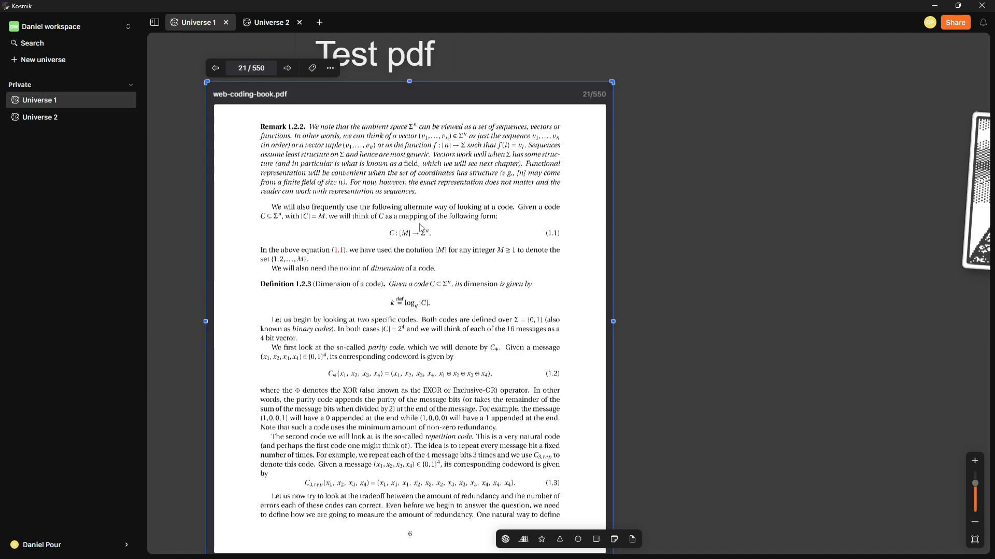
scroll(440, 216, "down", 1)
scroll(443, 213, "up", 1)
scroll(443, 212, "down", 1)
scroll(440, 212, "up", 1)
scroll(435, 228, "down", 1)
scroll(437, 236, "up", 1)
scroll(433, 206, "down", 1)
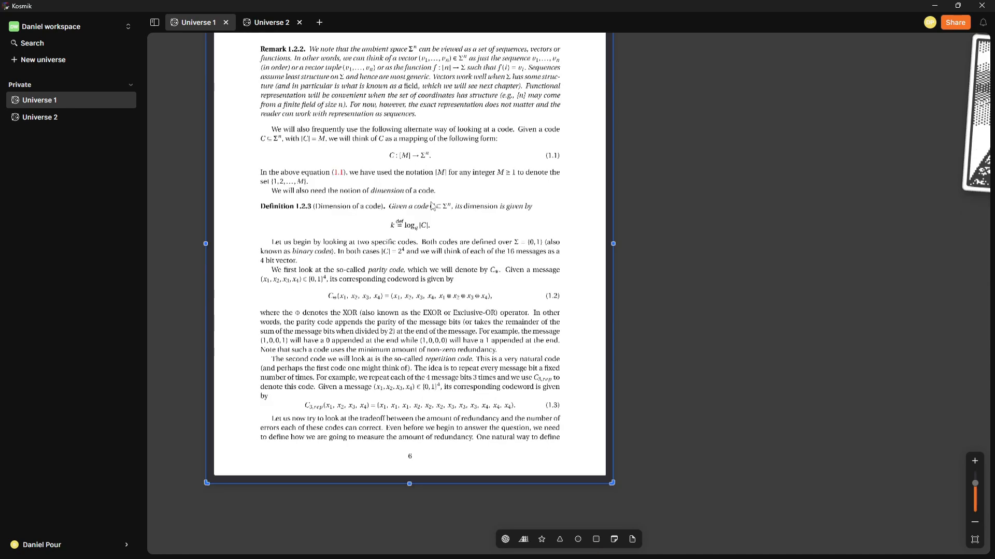
scroll(433, 207, "up", 1)
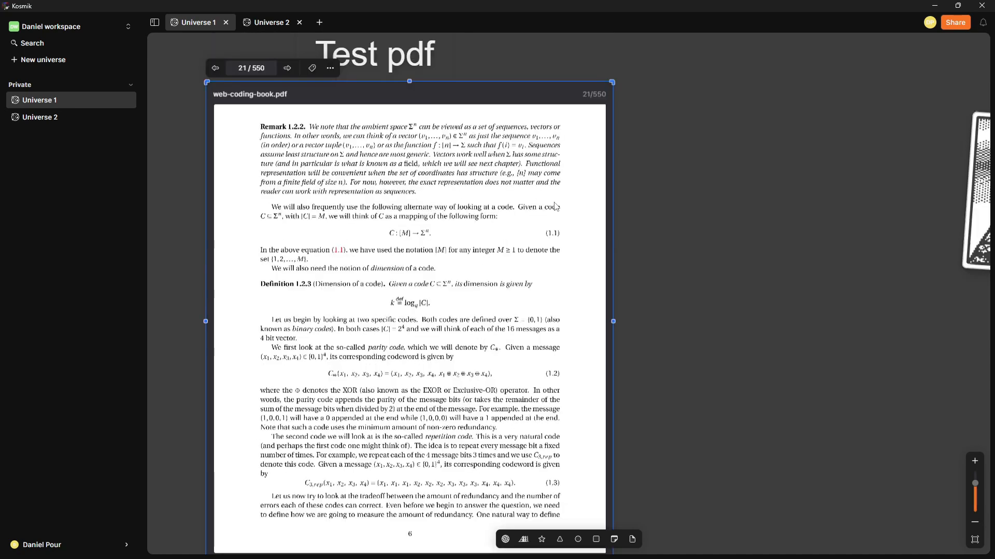
scroll(556, 207, "down", 1)
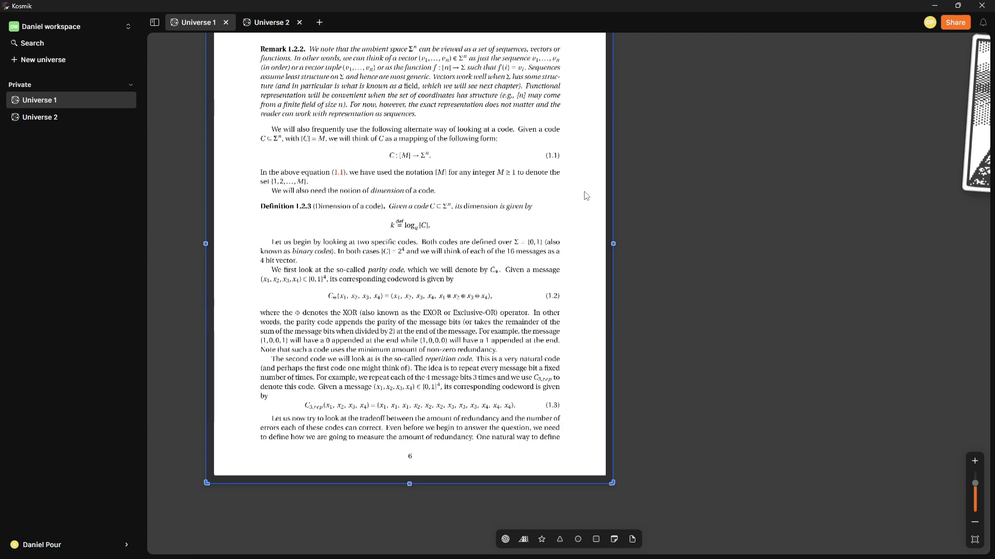
scroll(591, 197, "up", 1)
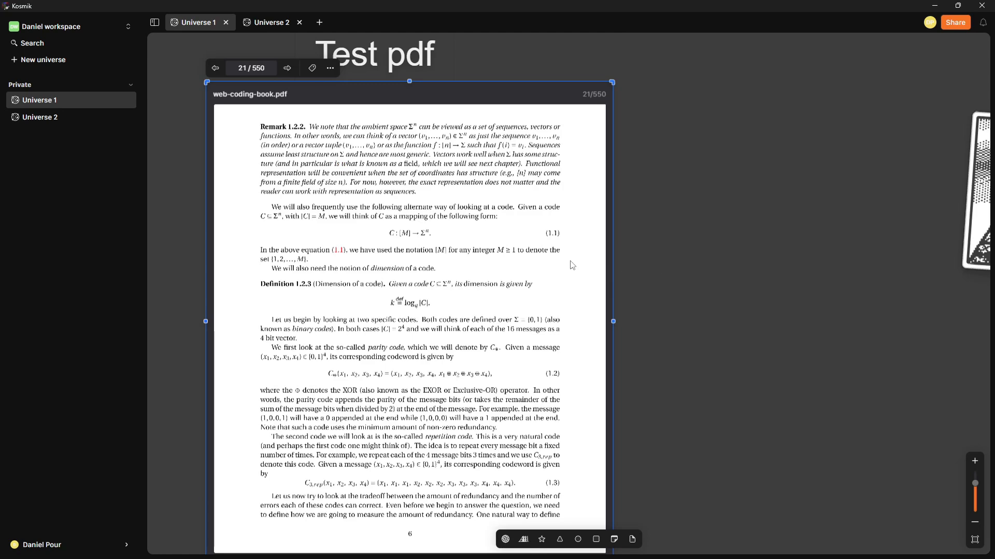
Step: Select all items in Universe 1 and delete them, leaving the canvas empty
left_click(975, 504)
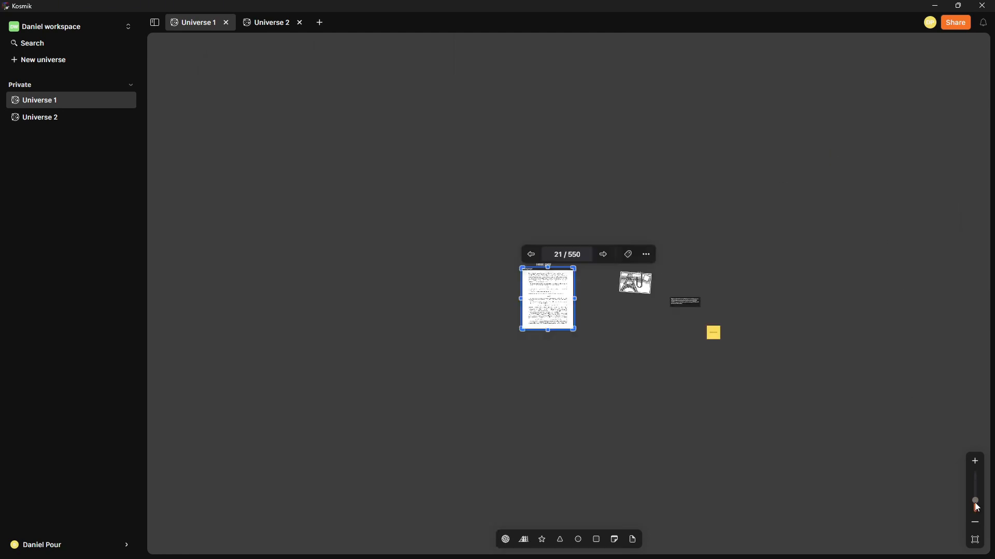
mouse_move(975, 504)
left_mouse_down()
mouse_move(975, 493)
mouse_move(976, 503)
left_mouse_up()
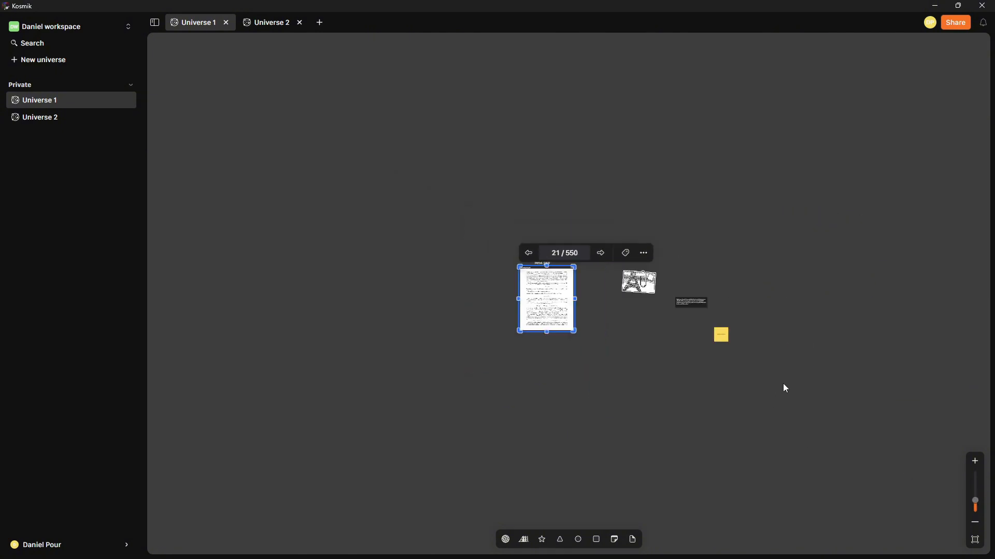
left_click_drag(783, 387, 476, 265)
key("Delete")
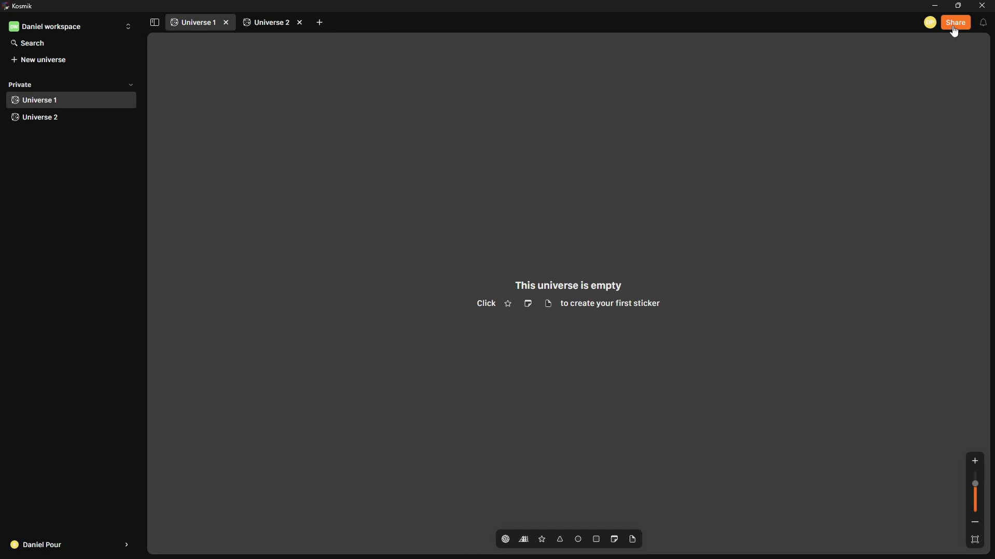
Step: Add the file web-coding-book.pdf to the empty canvas and place its card near the centre
left_click(633, 540)
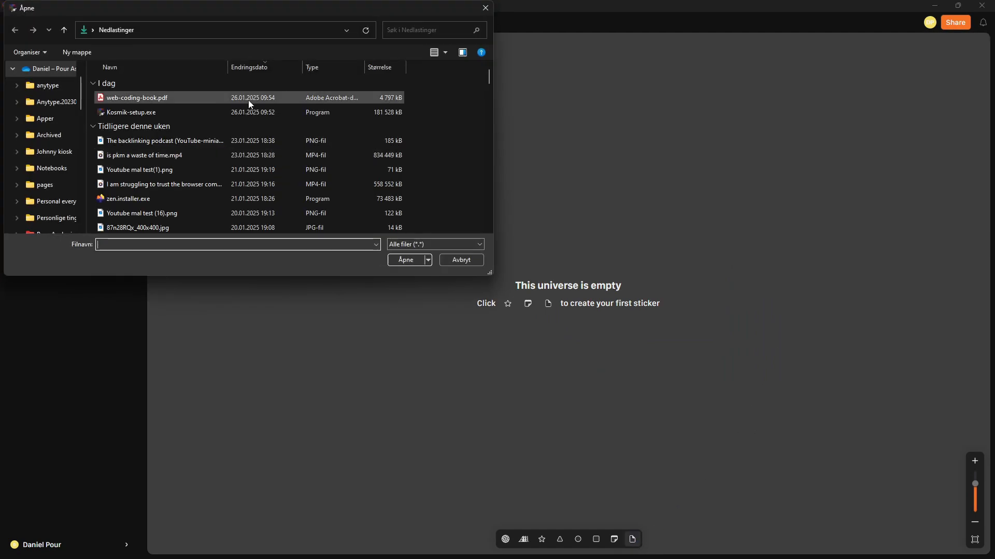
double_click(204, 98)
left_click(679, 310)
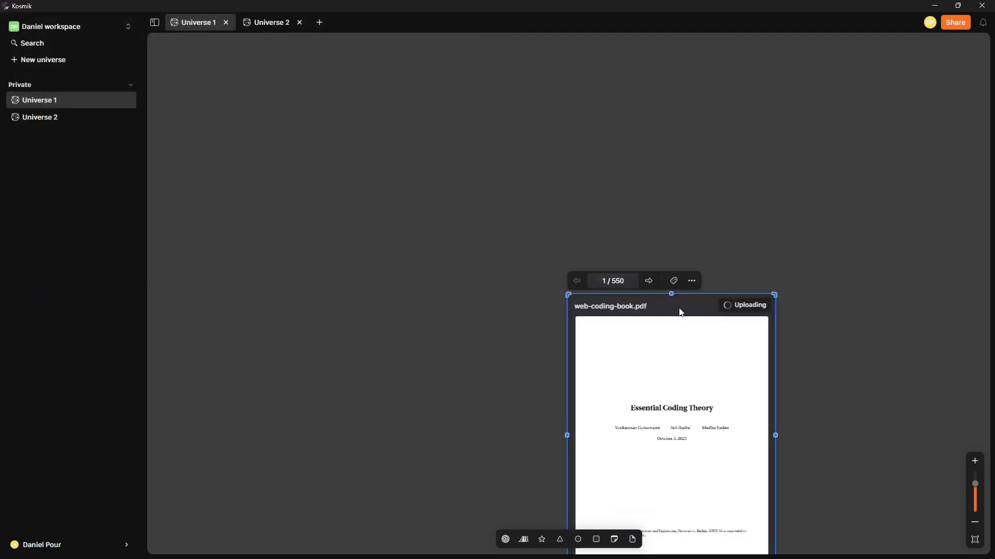
left_click_drag(679, 311, 584, 188)
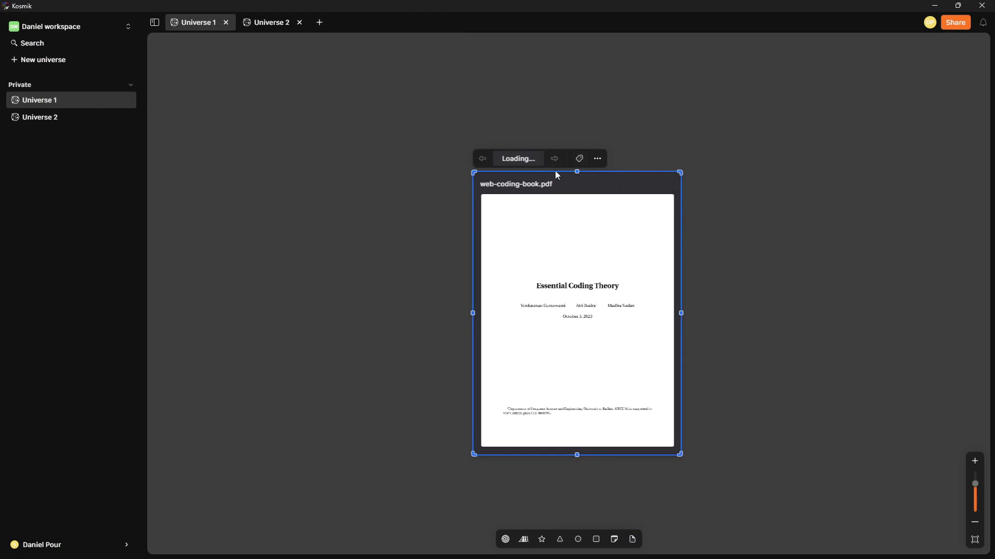
Step: Review the new PDF card's context options, deselect the card and select it again
right_click(565, 290)
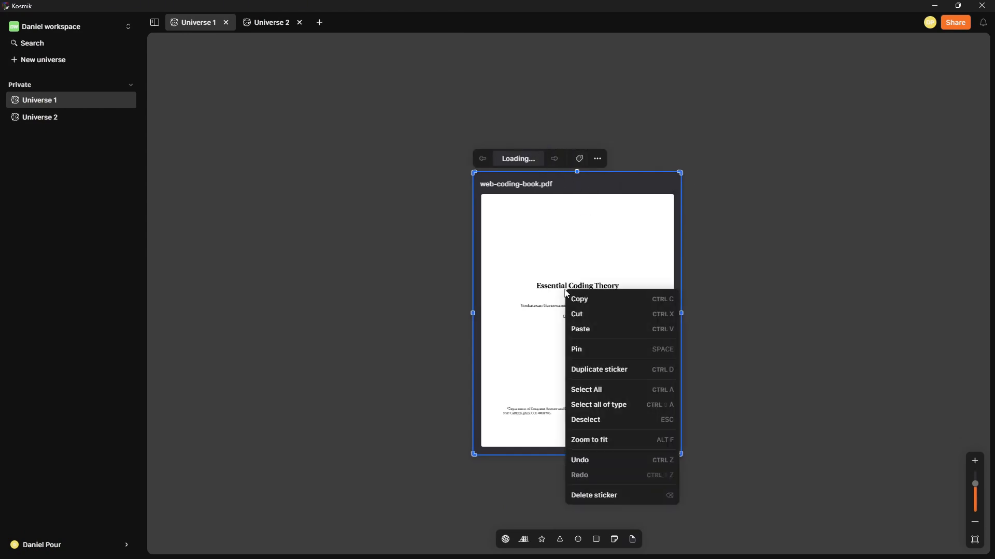
left_click(505, 285)
left_click(444, 273)
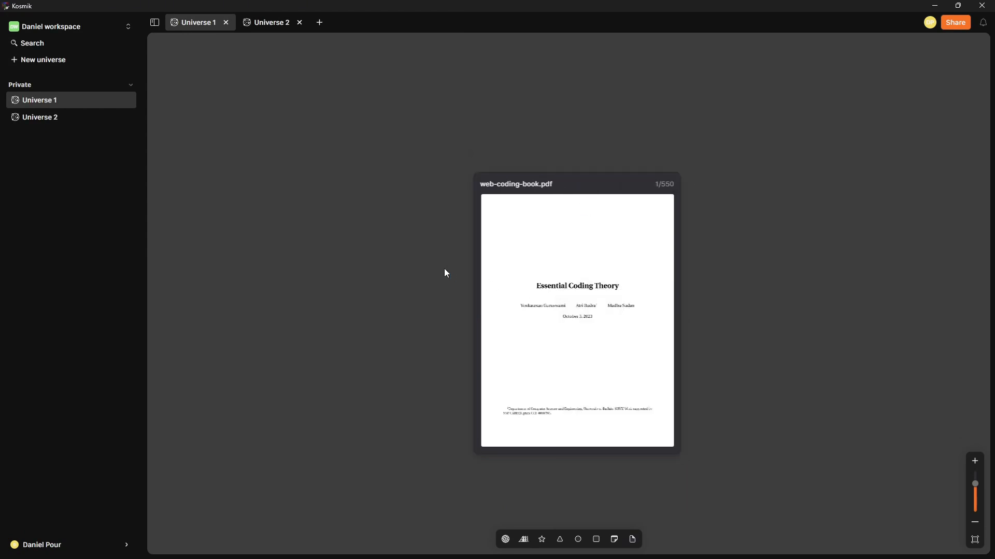
left_click(645, 190)
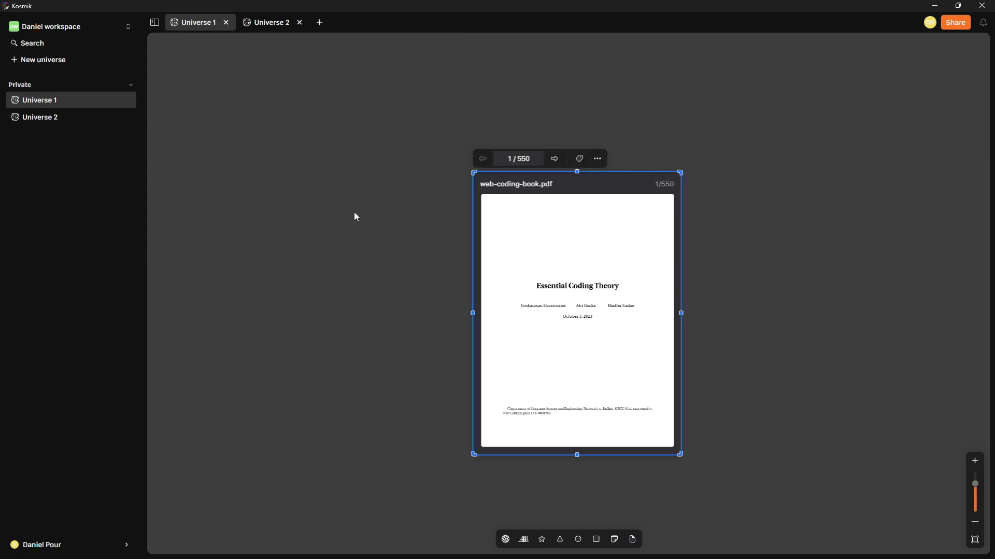
Step: Look at the built-in web browser with its Google start page and close it again
left_click(505, 539)
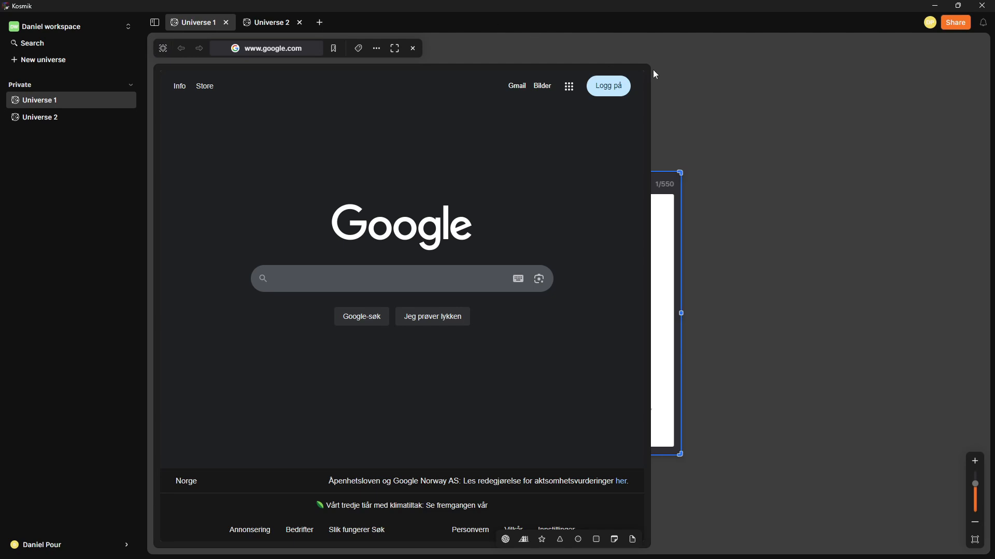
left_click(417, 49)
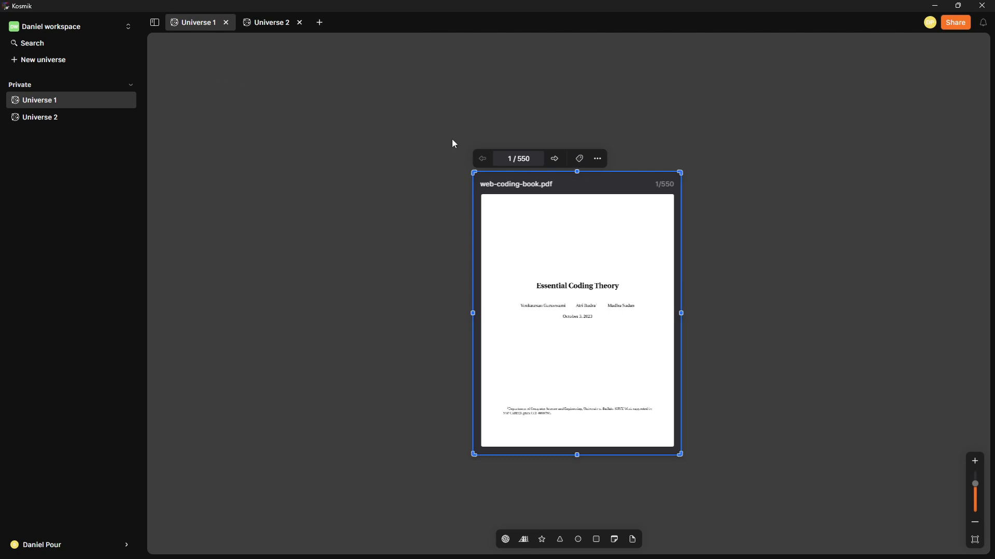
left_click(506, 539)
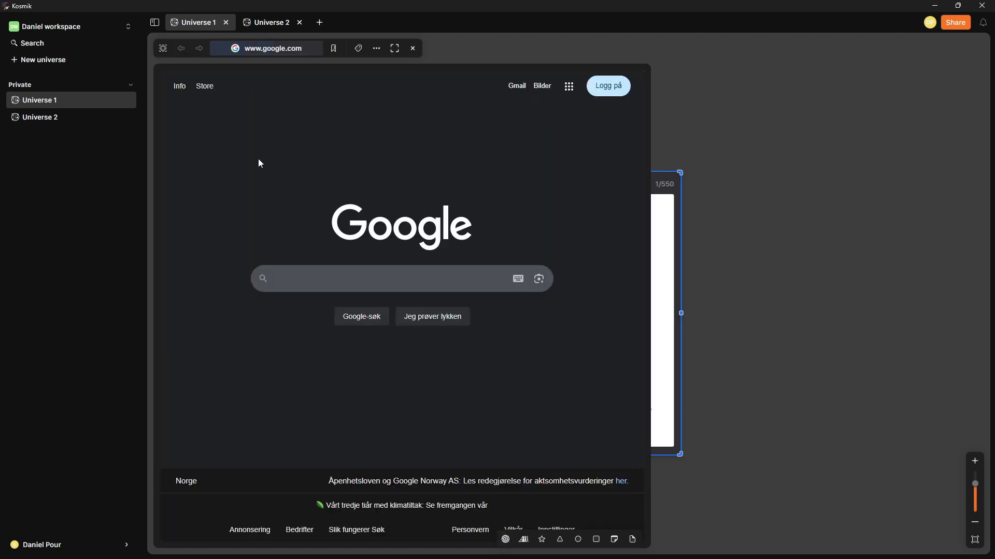
left_click(413, 48)
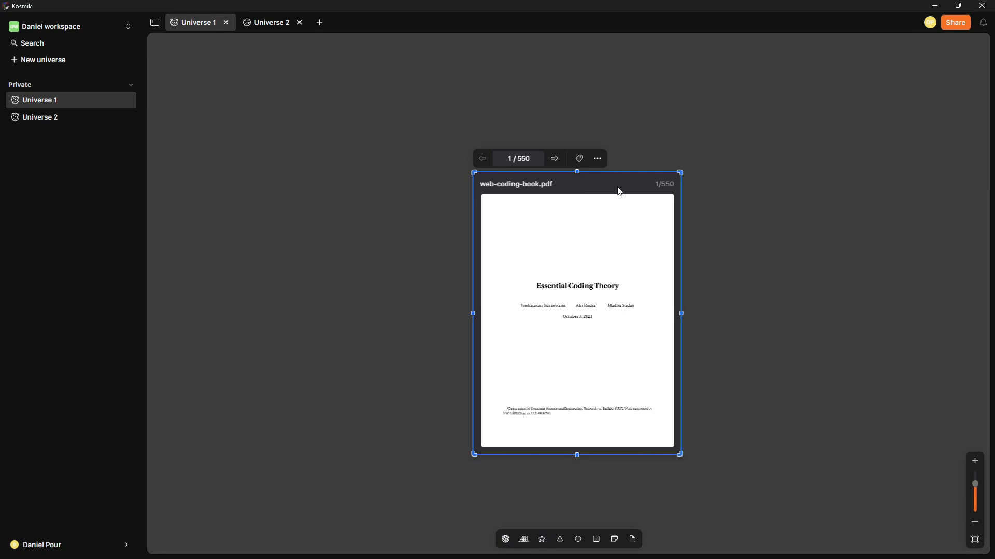
Step: Delete the web-coding-book.pdf card from Universe 1
scroll(616, 222, "down", 1)
scroll(669, 282, "up", 2)
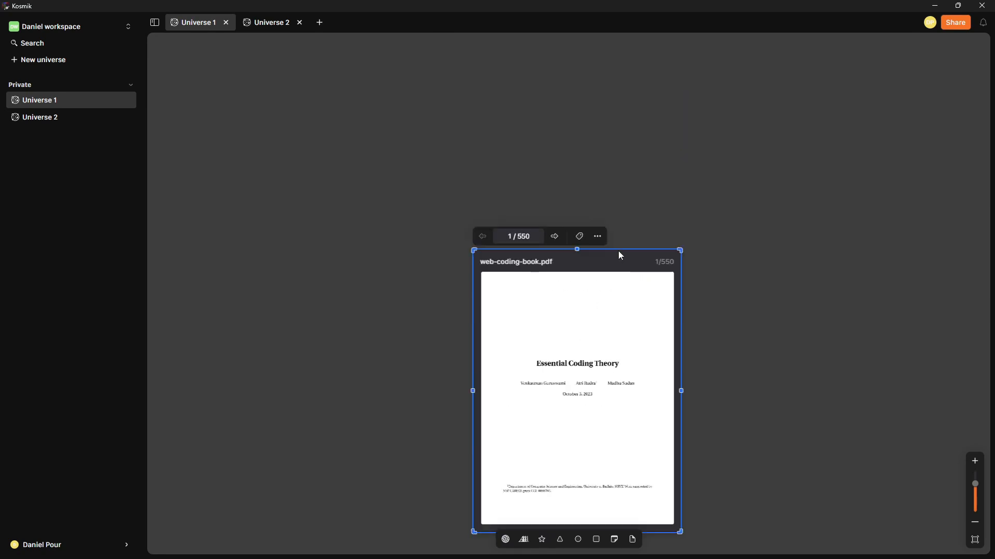
key("Delete")
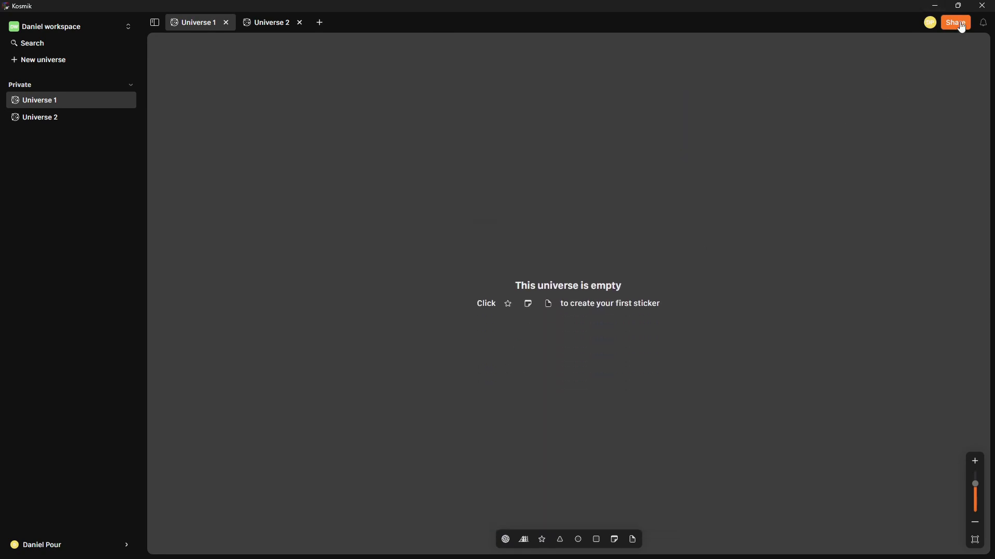
Step: Review the Share and Publish options for Universe 1 and close them
left_click(962, 28)
left_click(840, 45)
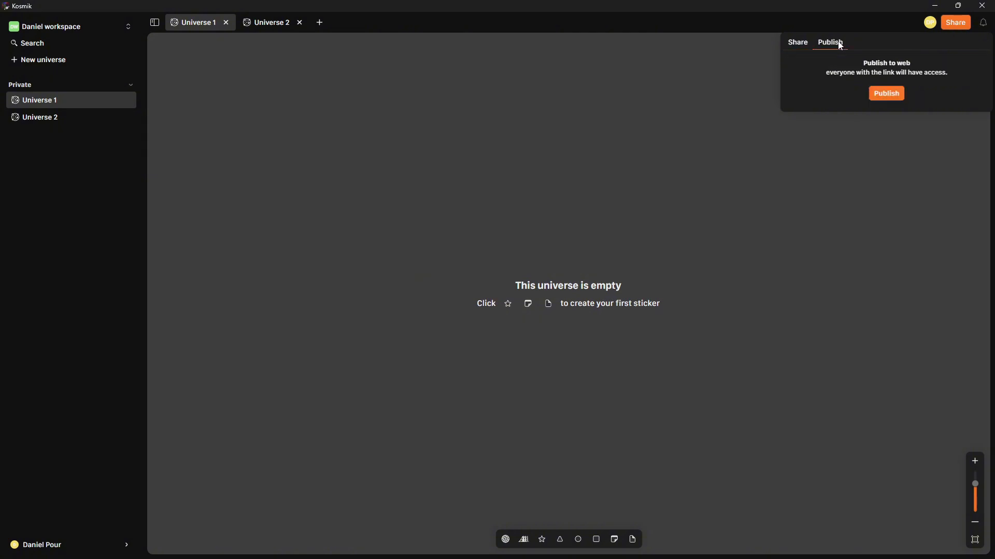
left_click(807, 45)
left_click(720, 107)
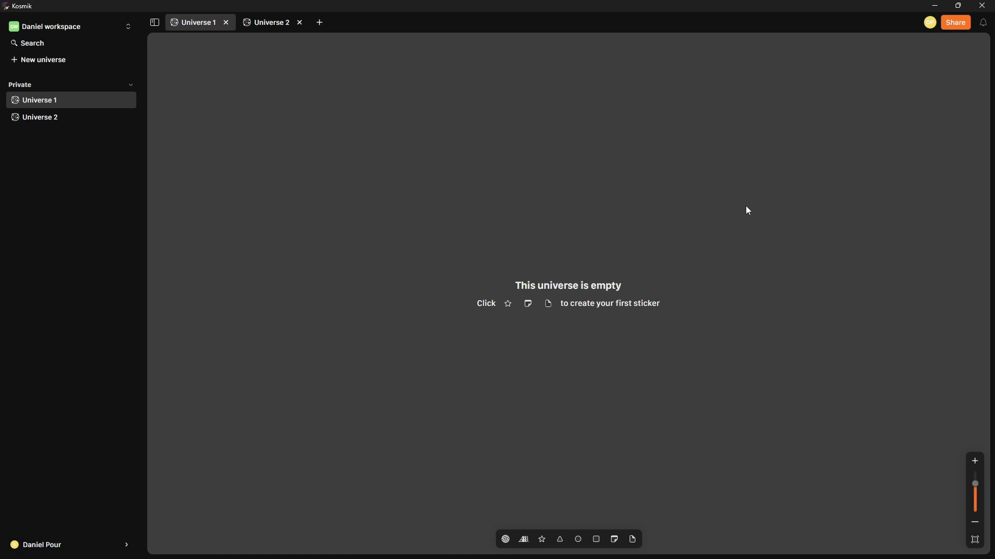